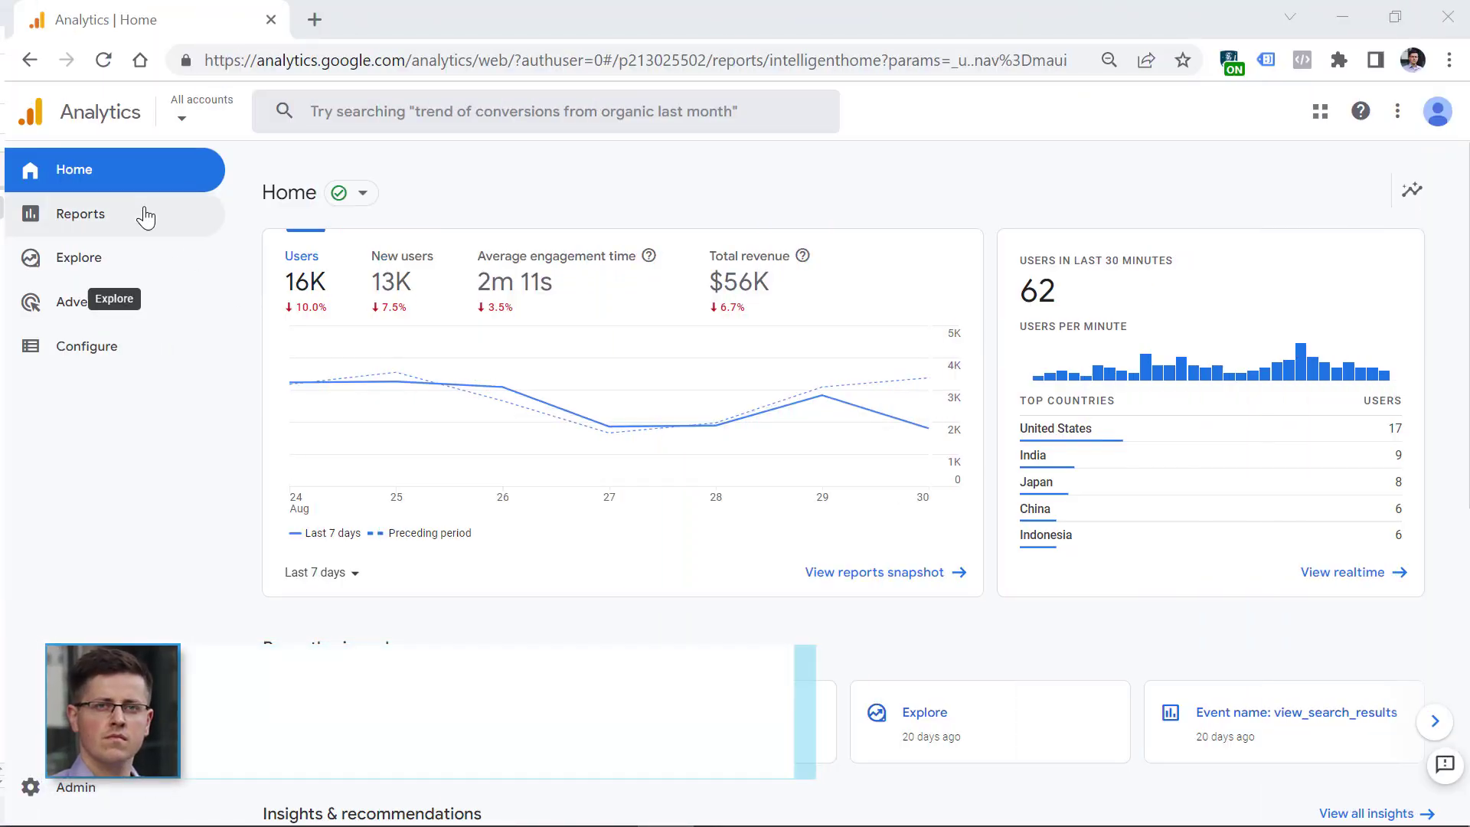
# Open the Acquisition overview report and review its cards: 67K users and 59K new users
pyautogui.click(85, 223)
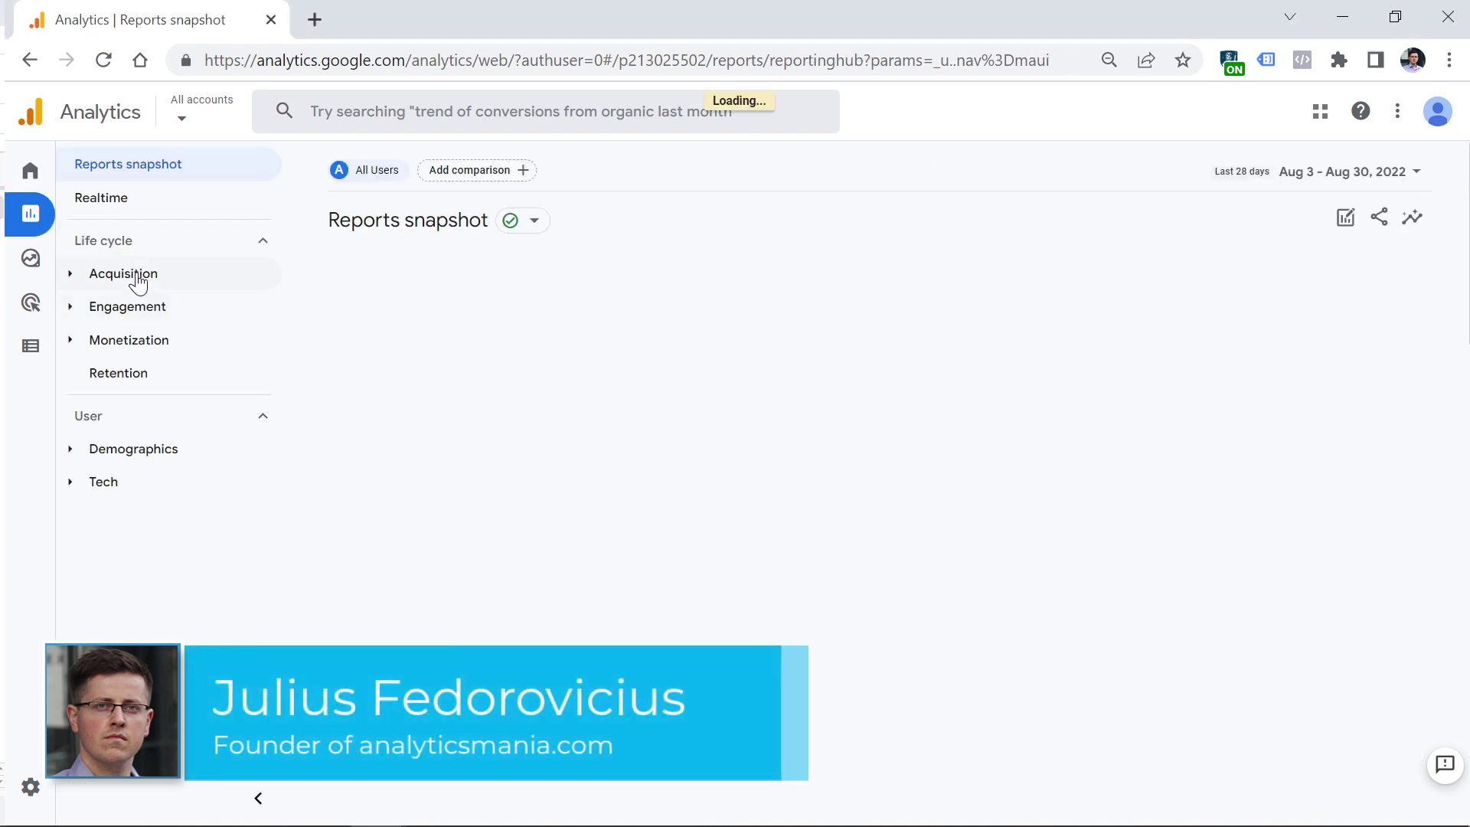
pyautogui.click(139, 282)
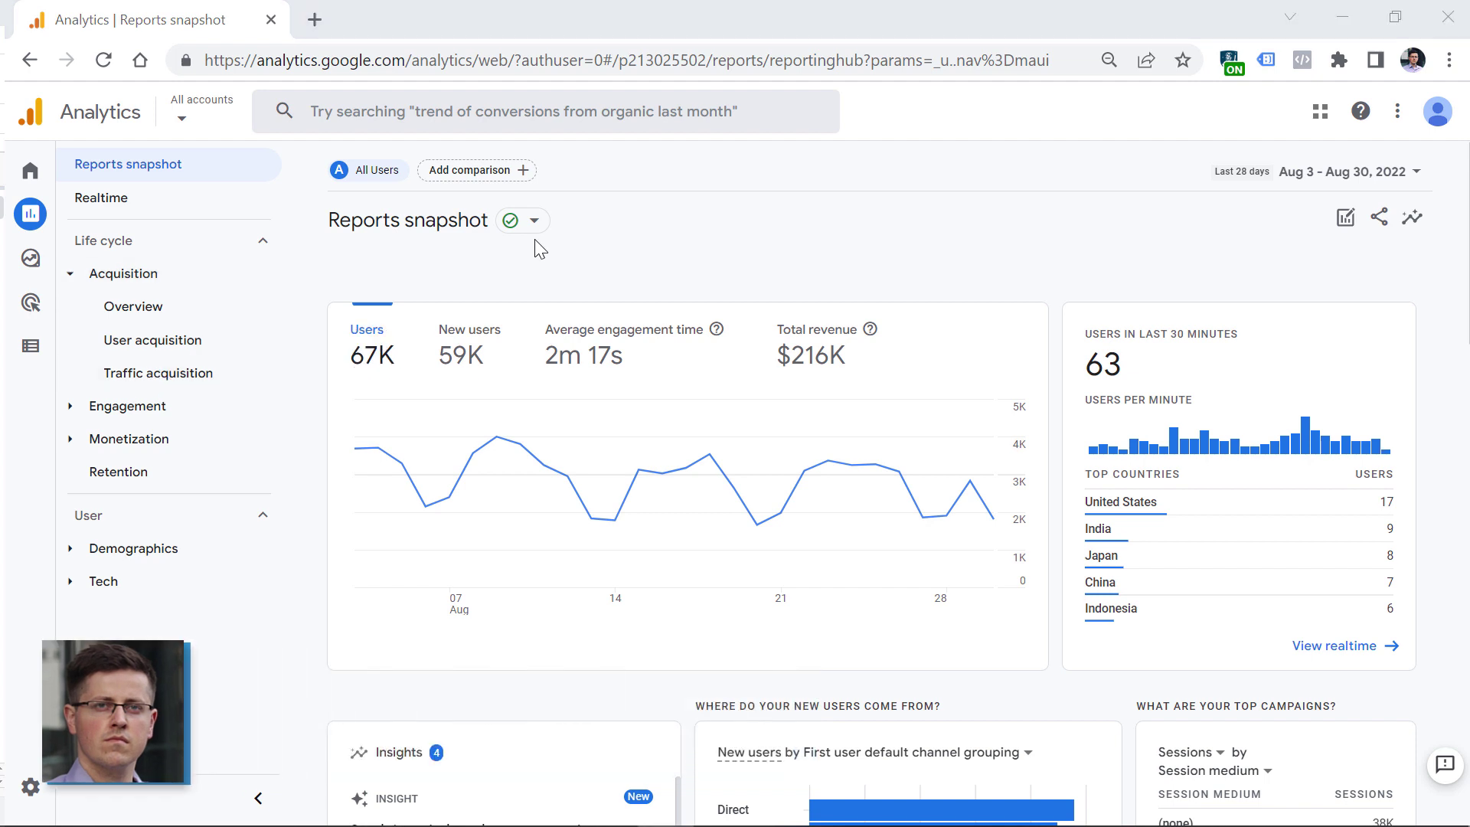
pyautogui.click(157, 315)
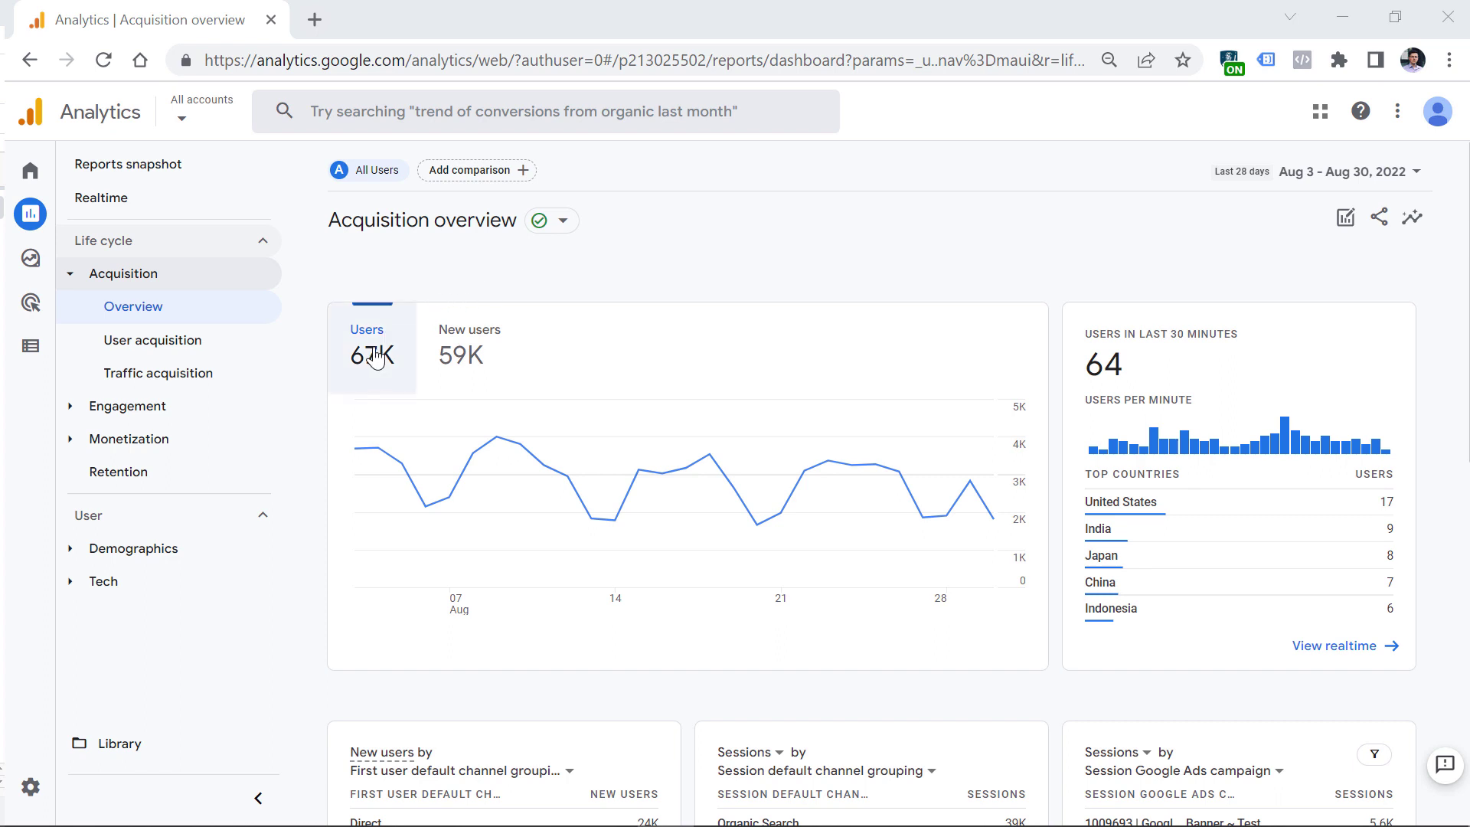
pyautogui.scroll(-5, 640, 306)
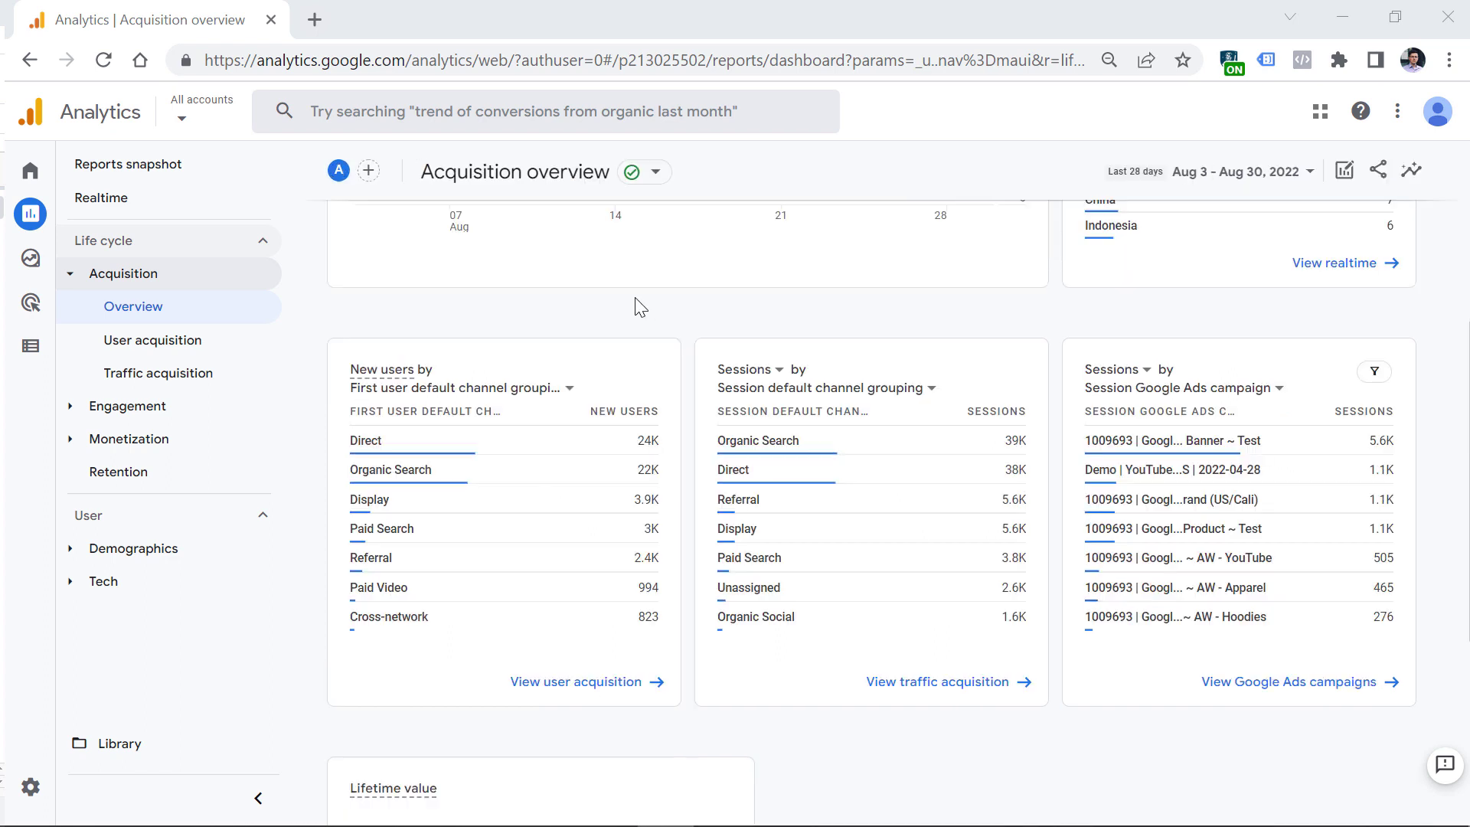
pyautogui.moveTo(535, 450)
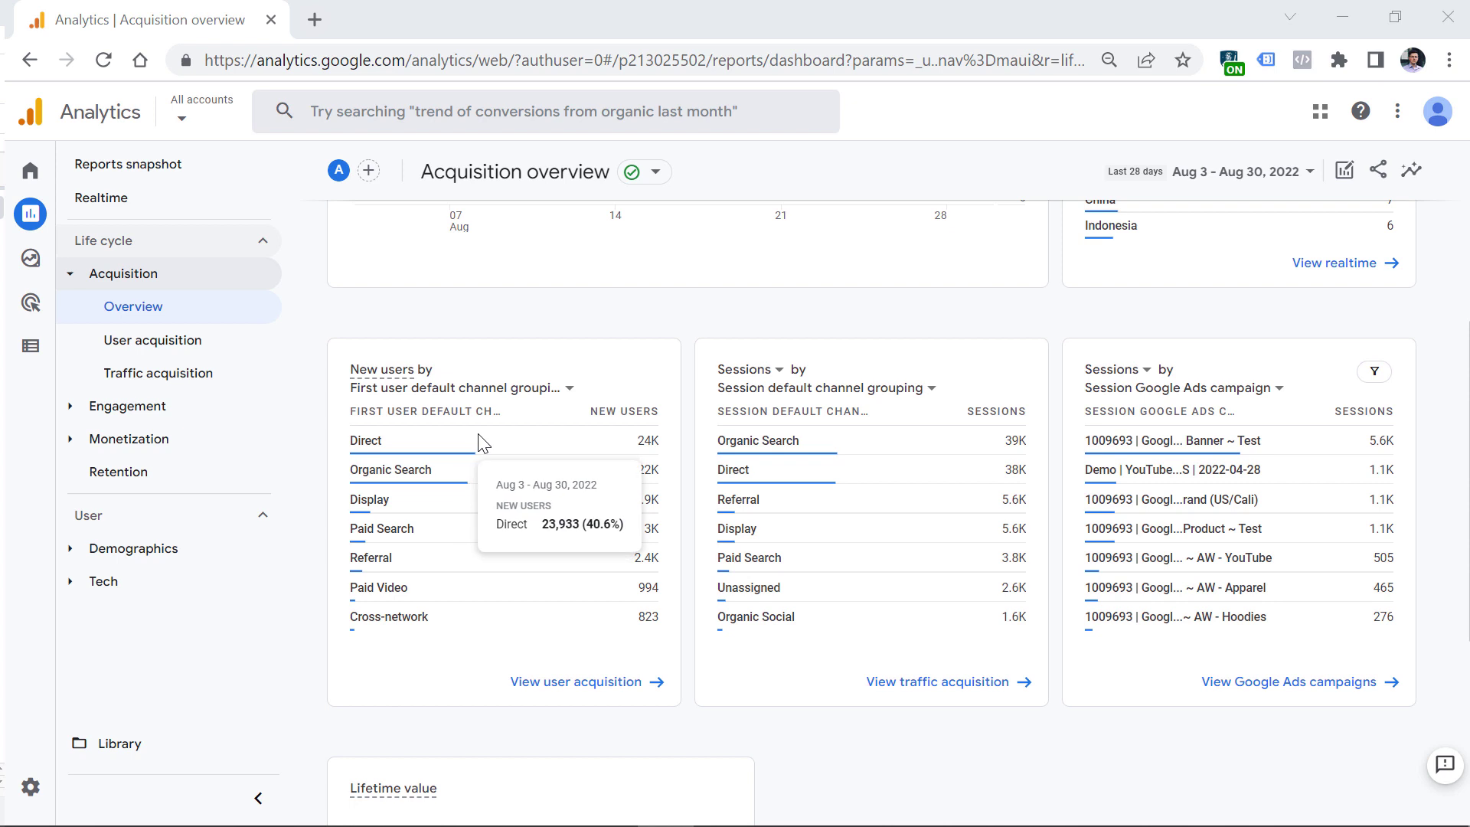
pyautogui.moveTo(1240, 453)
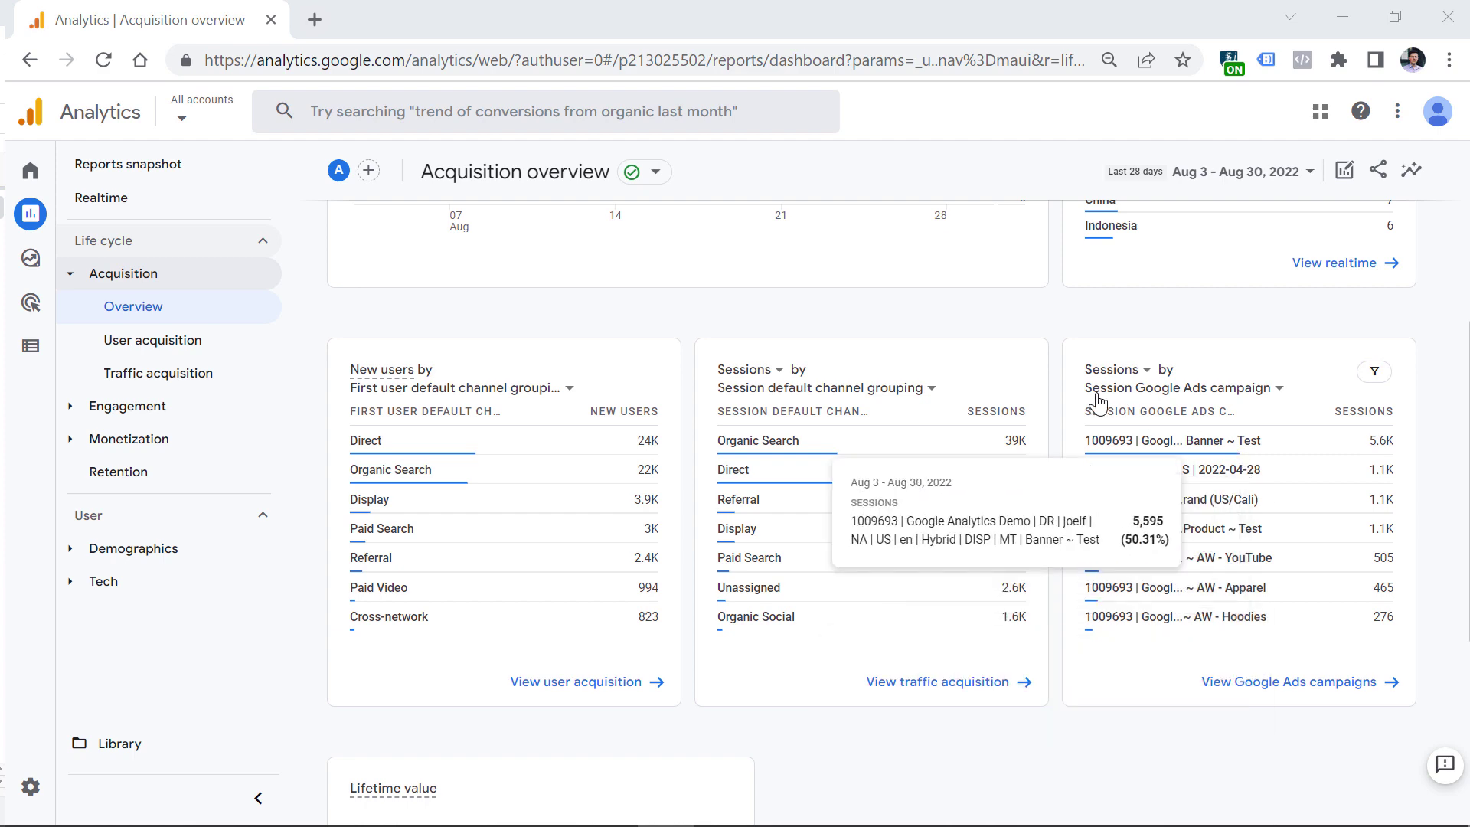
pyautogui.scroll(-5, 835, 426)
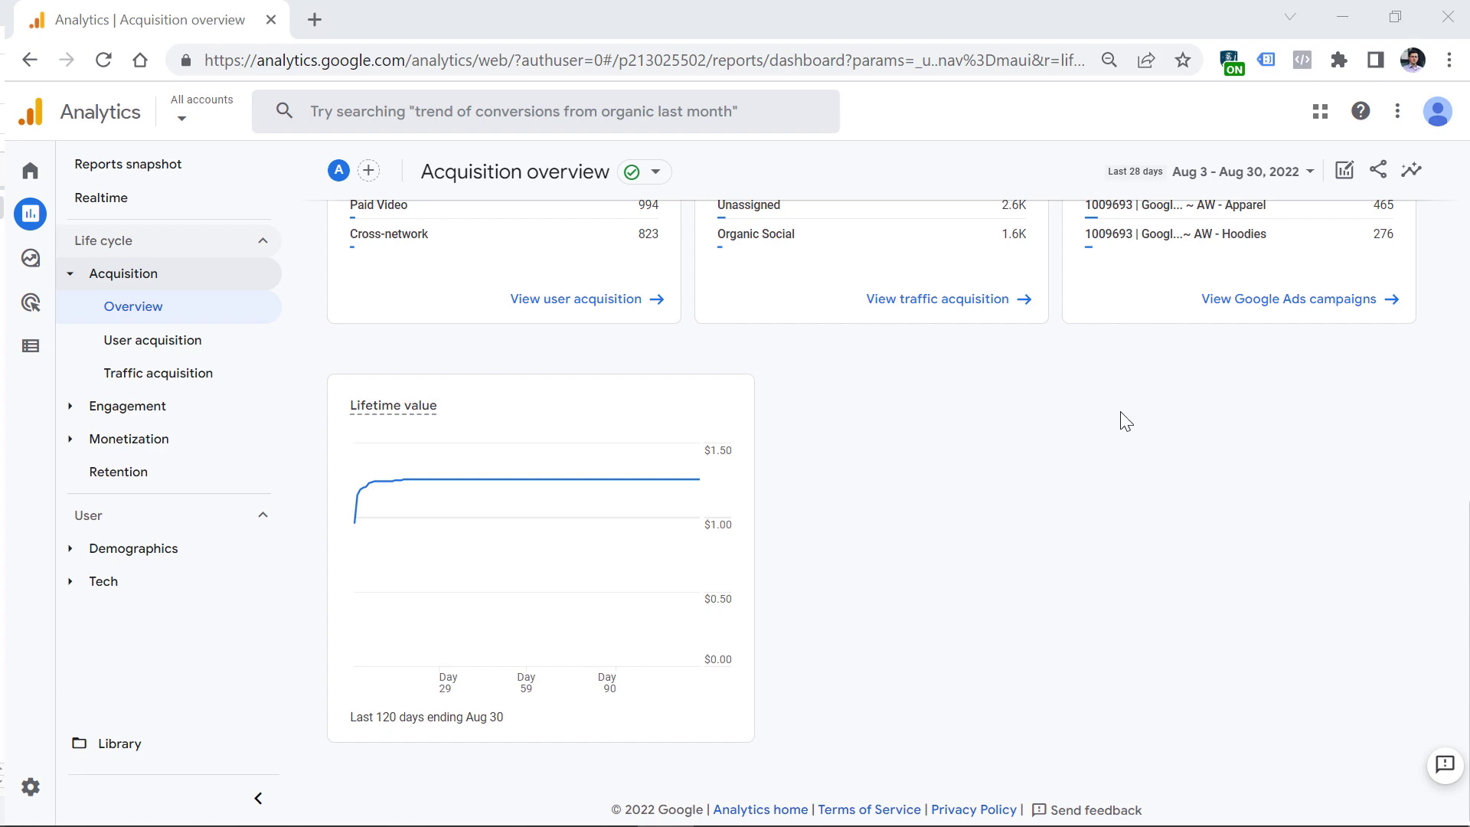
pyautogui.scroll(10, 1300, 459)
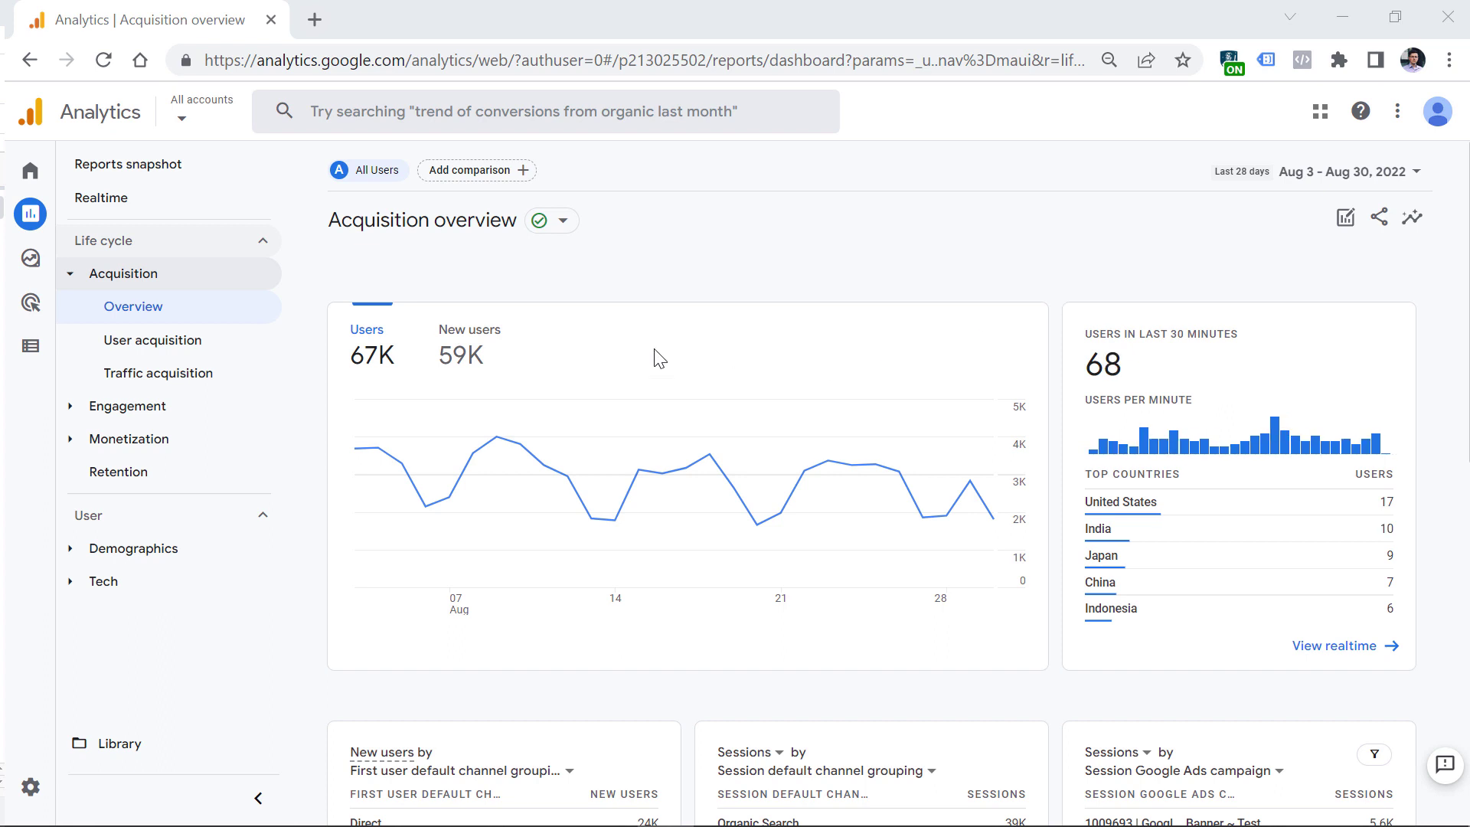
# Open User acquisition and list the alternatives to the First user default channel grouping dimension
pyautogui.click(160, 348)
pyautogui.scroll(-3, 640, 531)
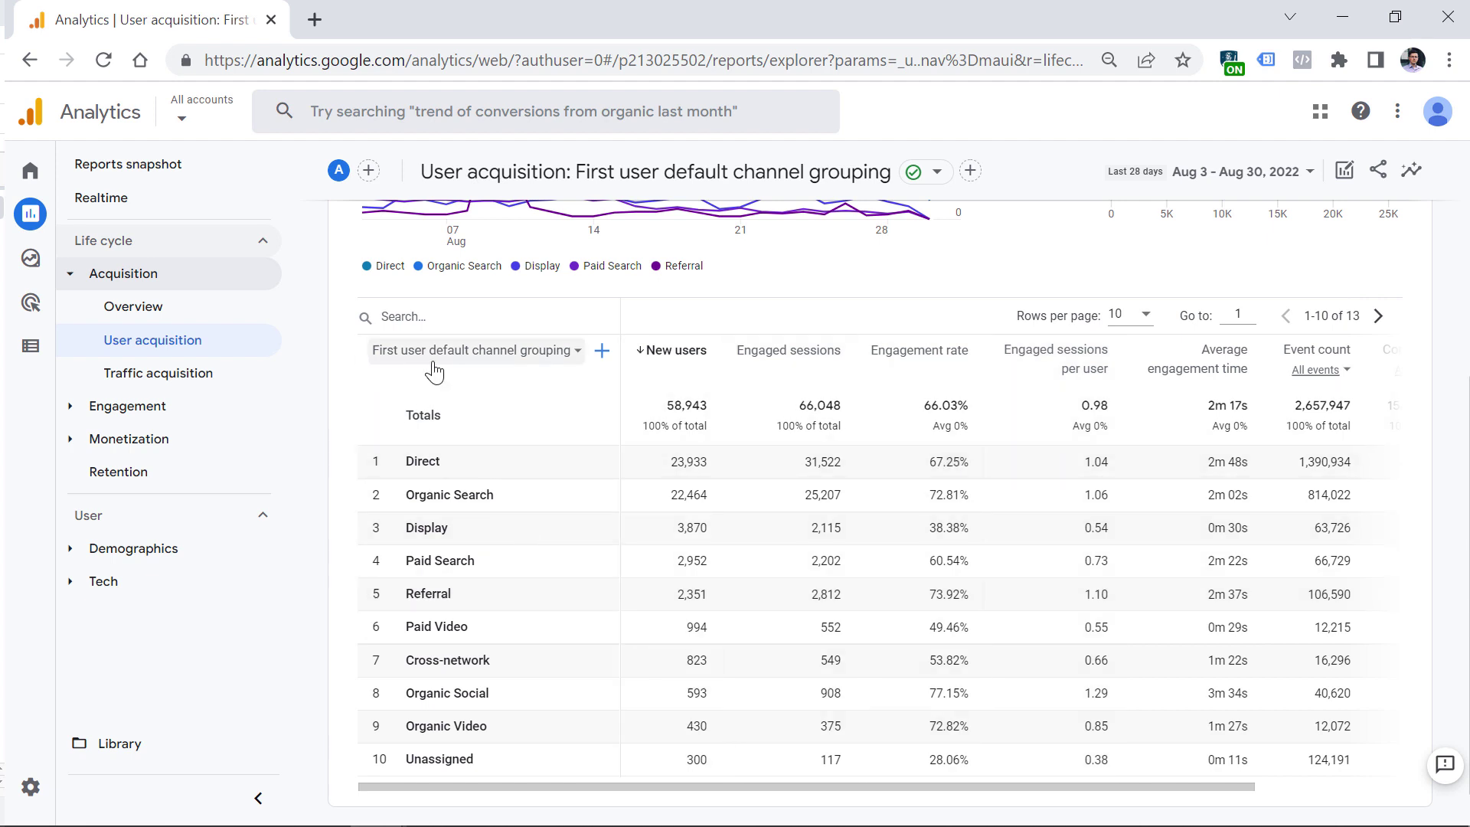
pyautogui.moveTo(436, 372)
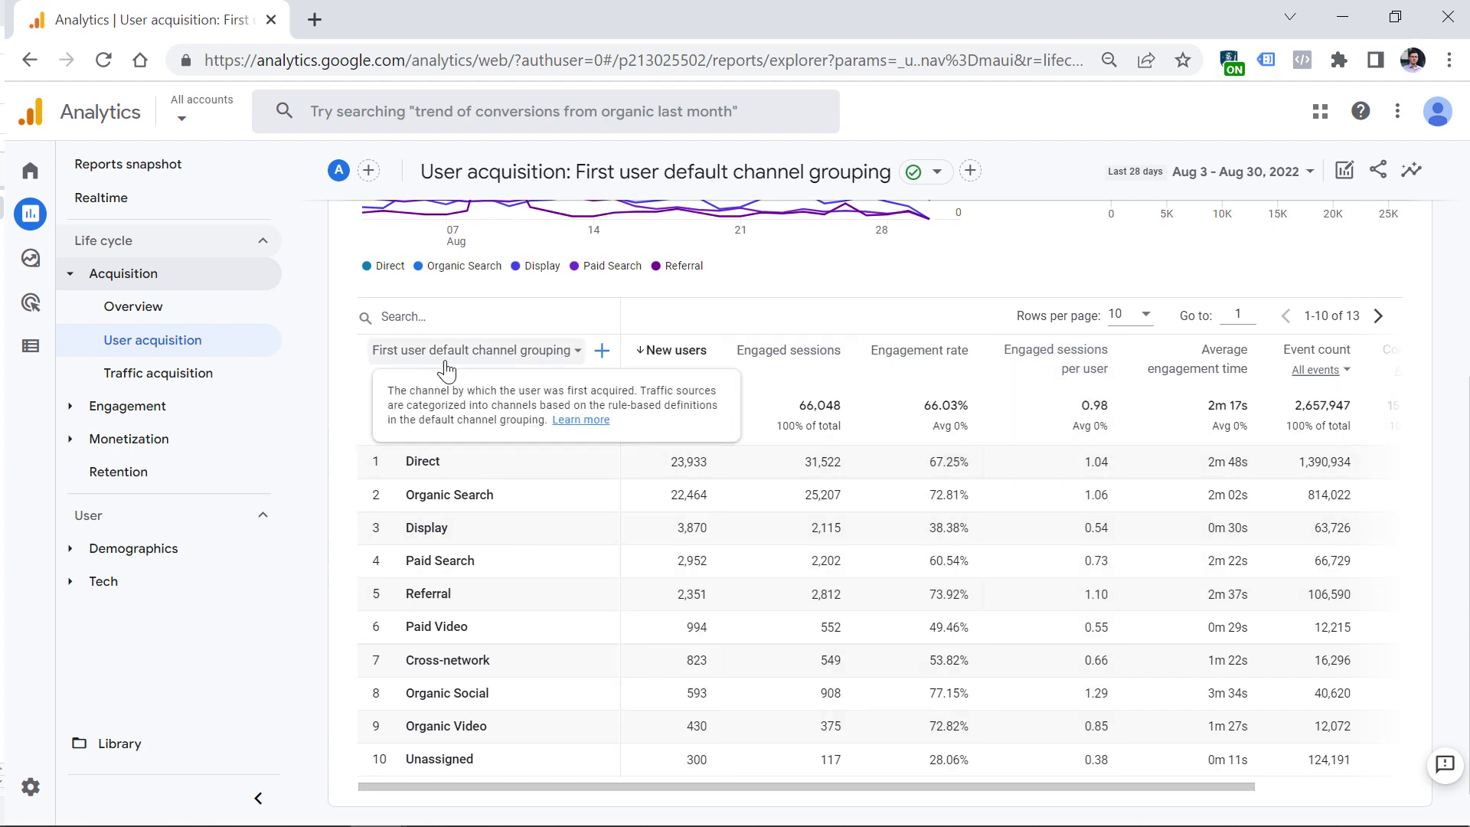
pyautogui.click(541, 360)
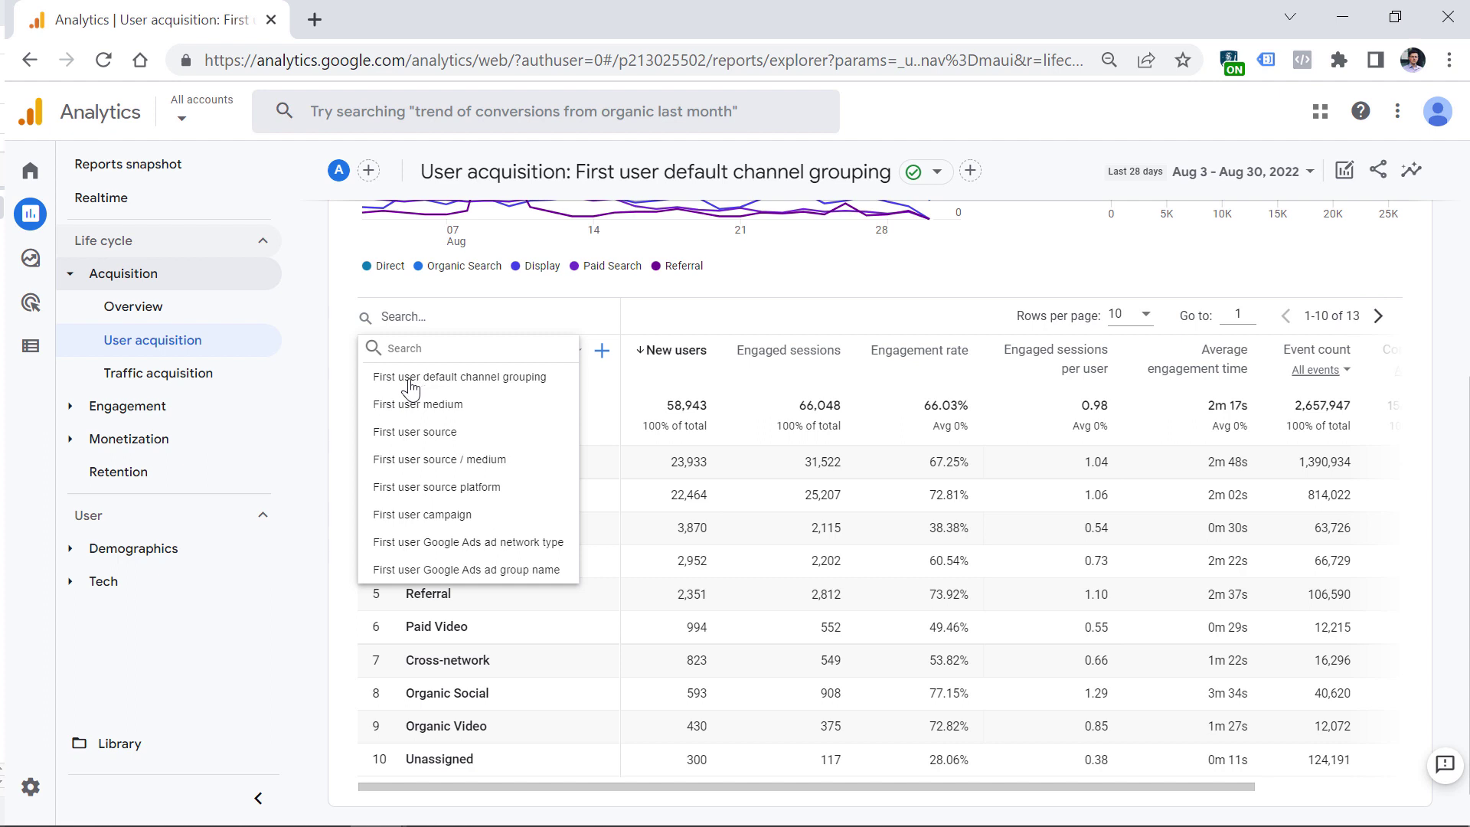
pyautogui.click(485, 607)
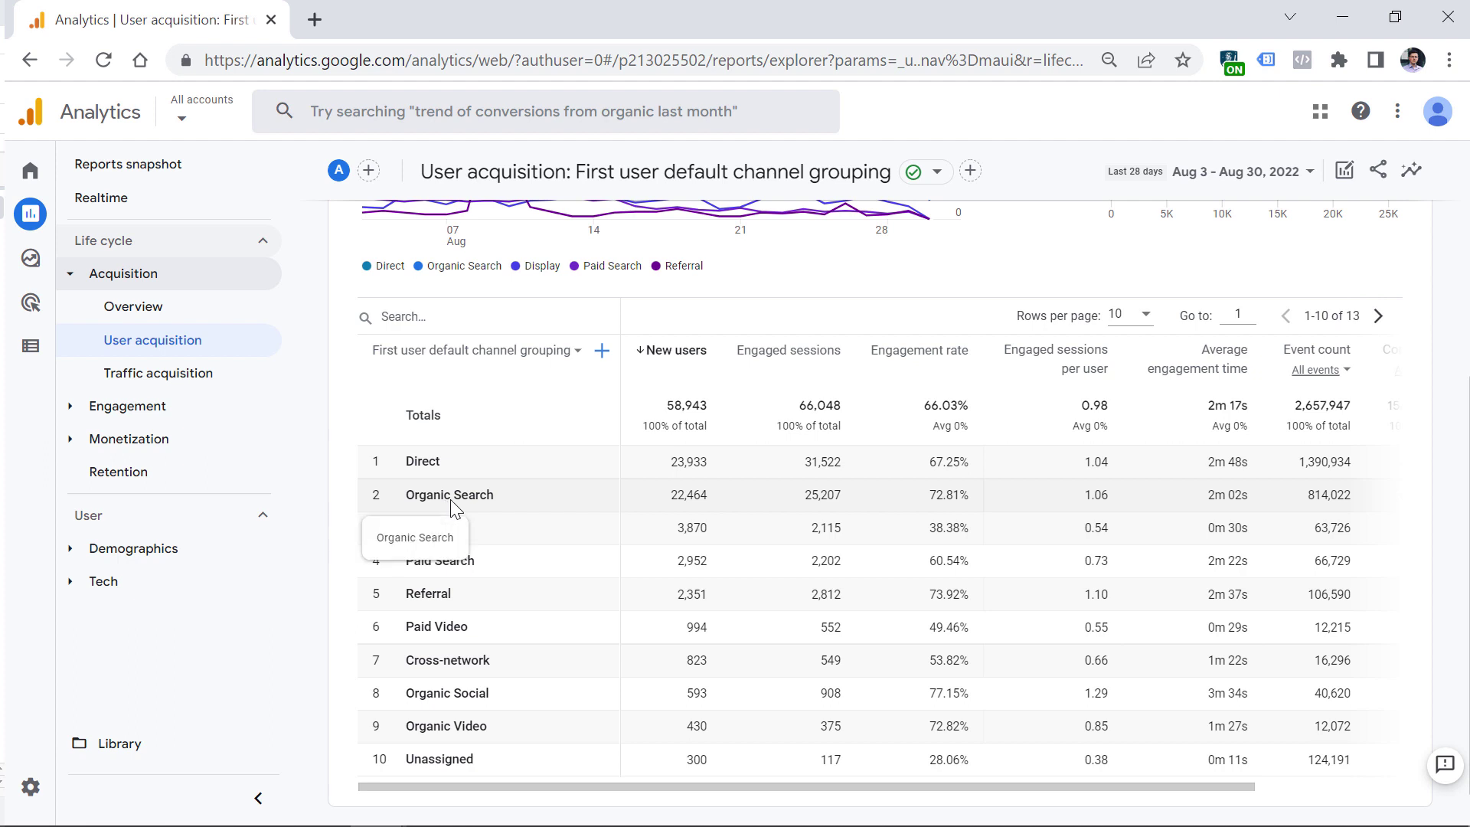
pyautogui.moveTo(424, 360)
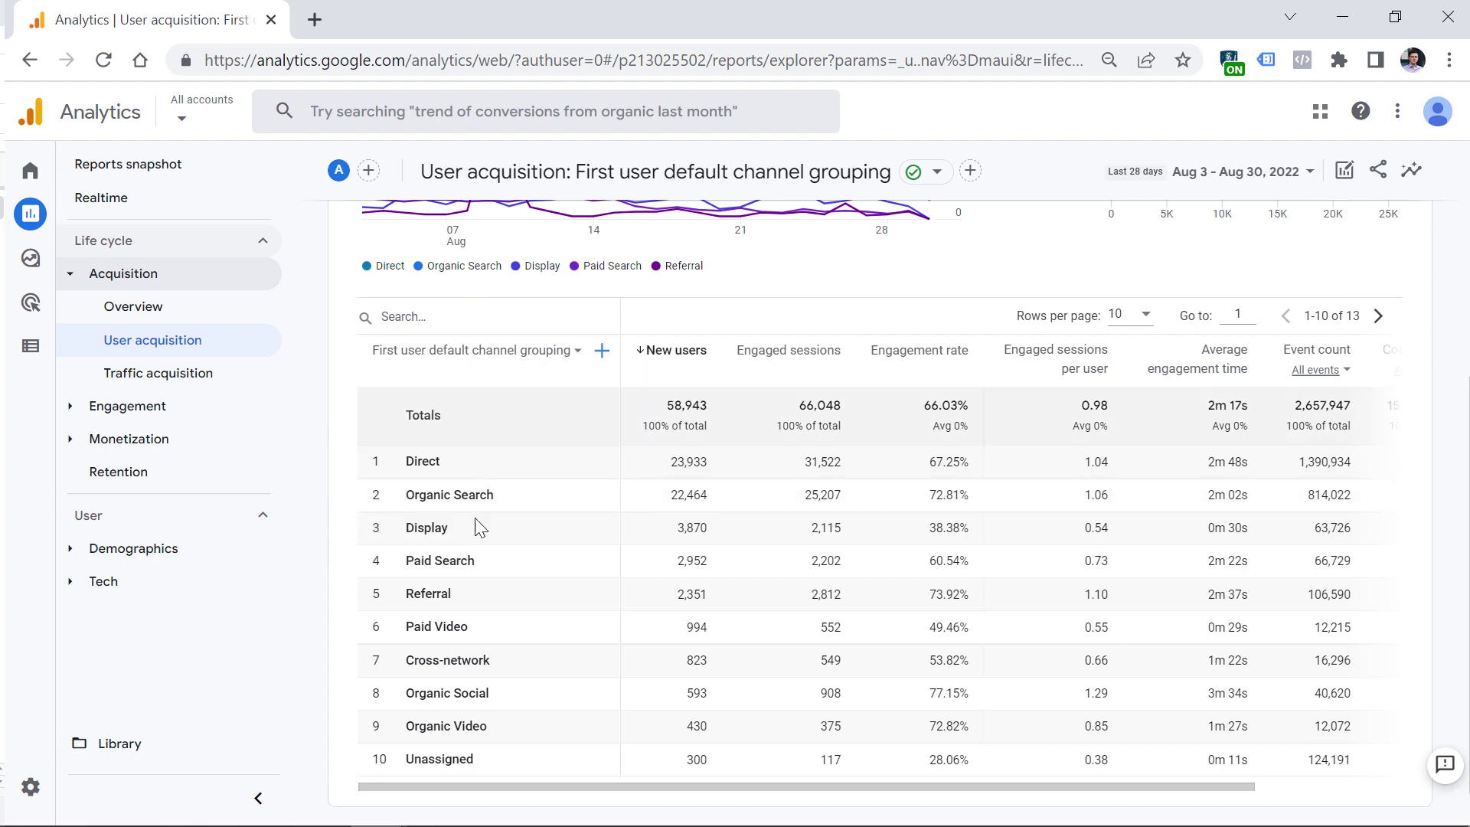
pyautogui.click(471, 354)
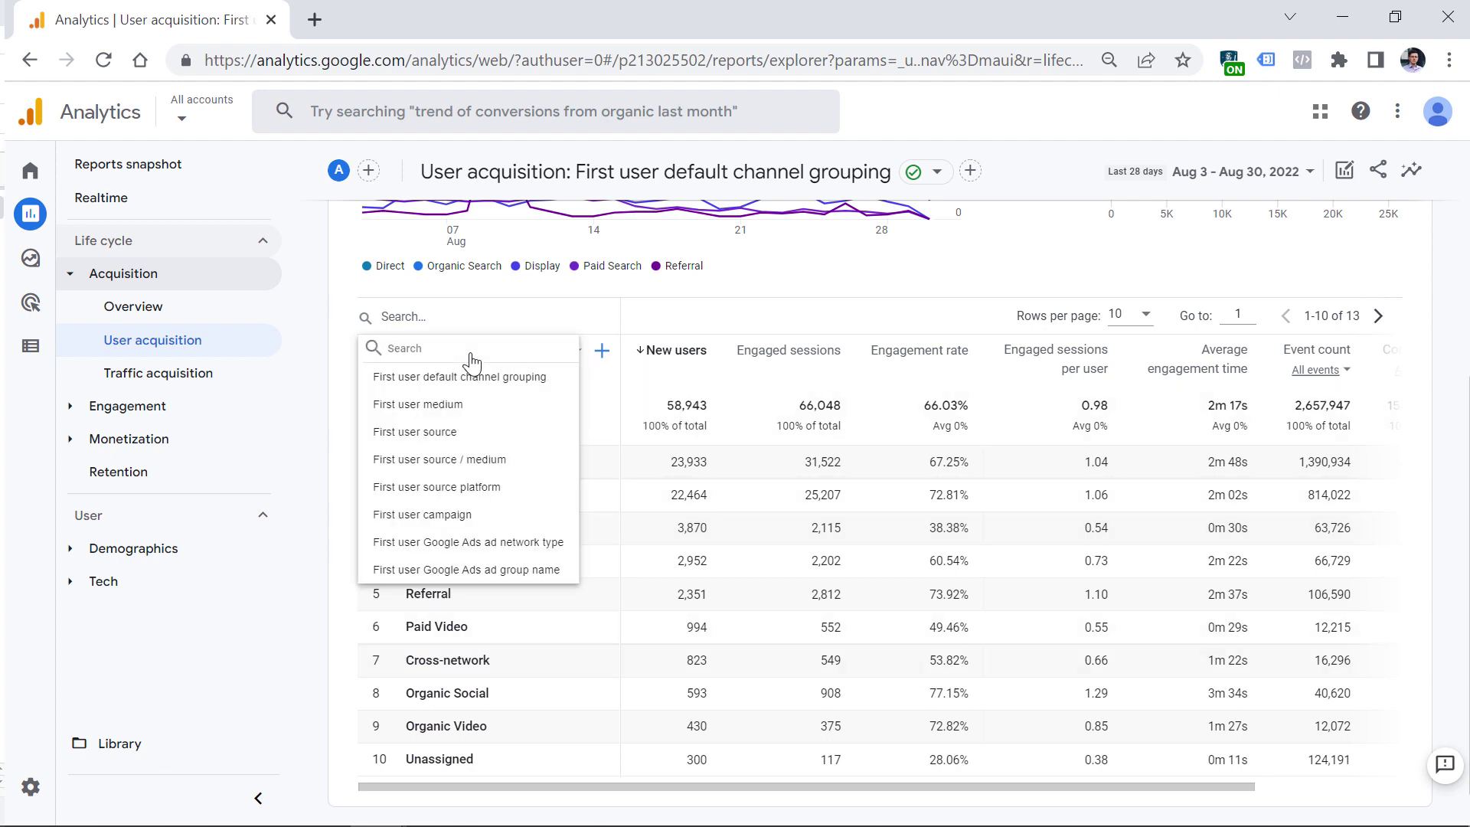
# Switch the table to First user source / medium, briefly adding then removing First user campaign
pyautogui.click(453, 463)
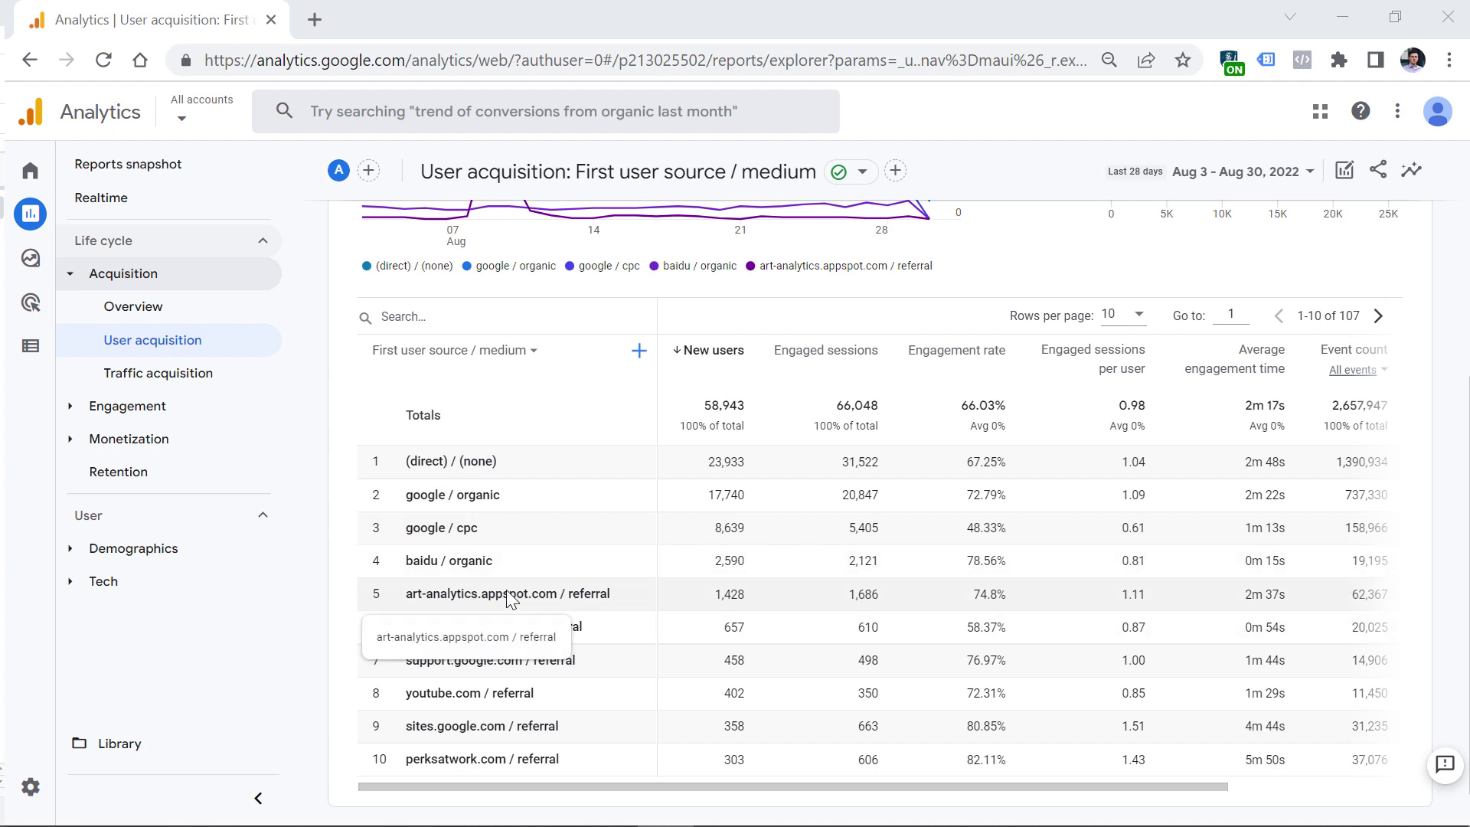
pyautogui.click(639, 352)
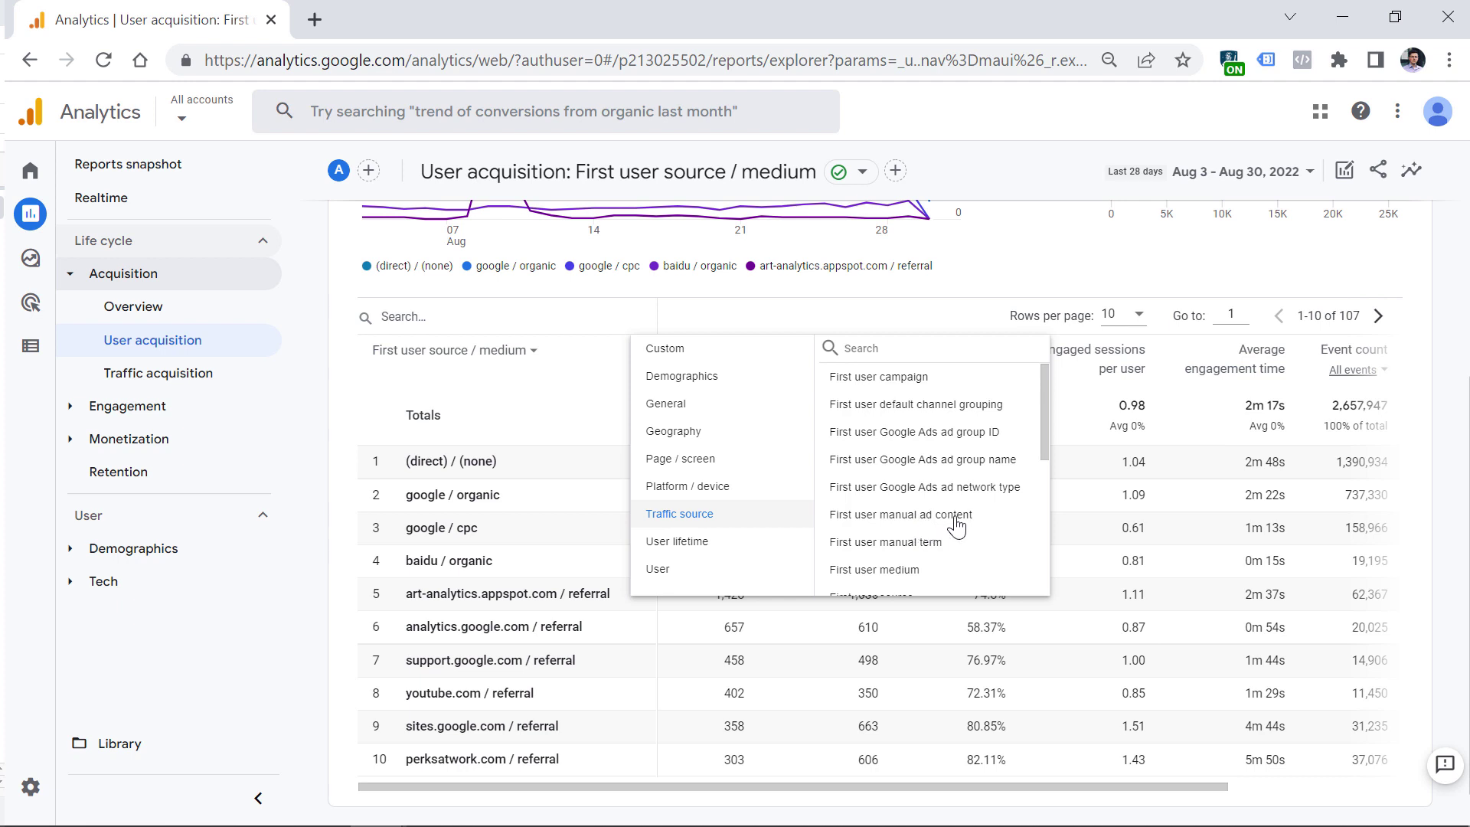
pyautogui.click(886, 390)
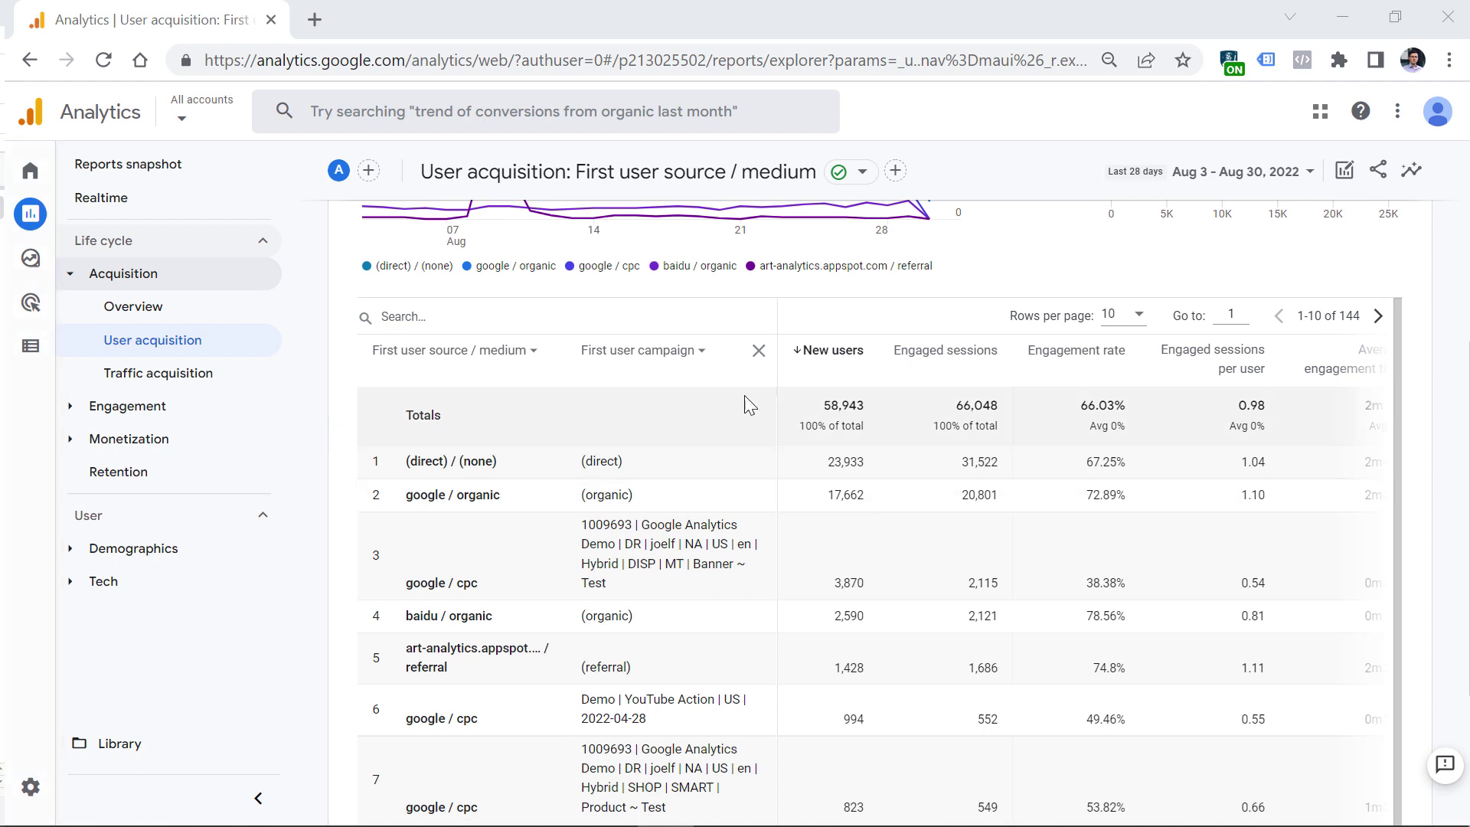
pyautogui.click(759, 354)
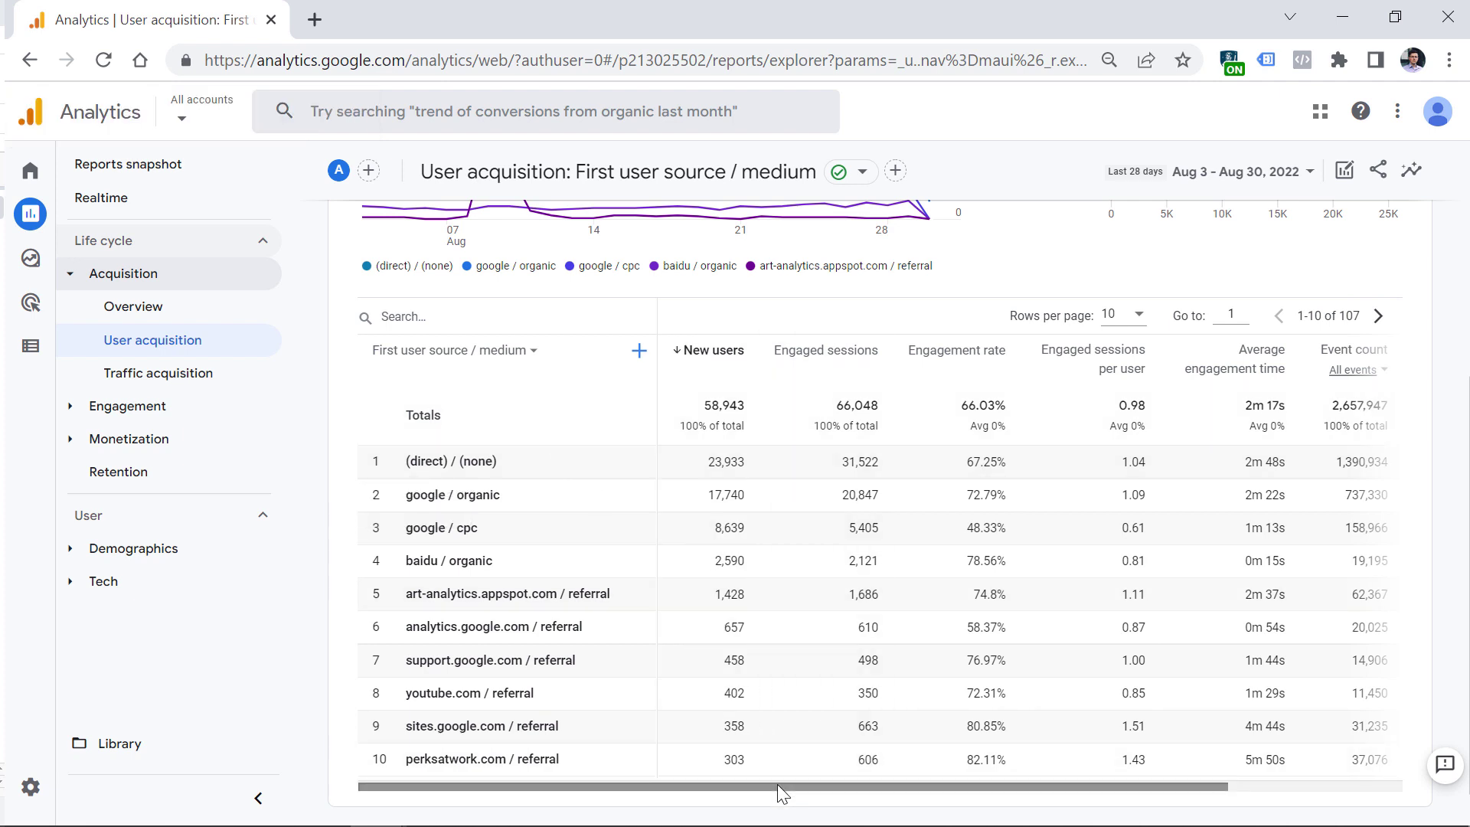
# Make the Conversions column count only purchase events, totalling 1,805 against $216,035.66 revenue
pyautogui.moveTo(822, 785); pyautogui.dragTo(1049, 785)
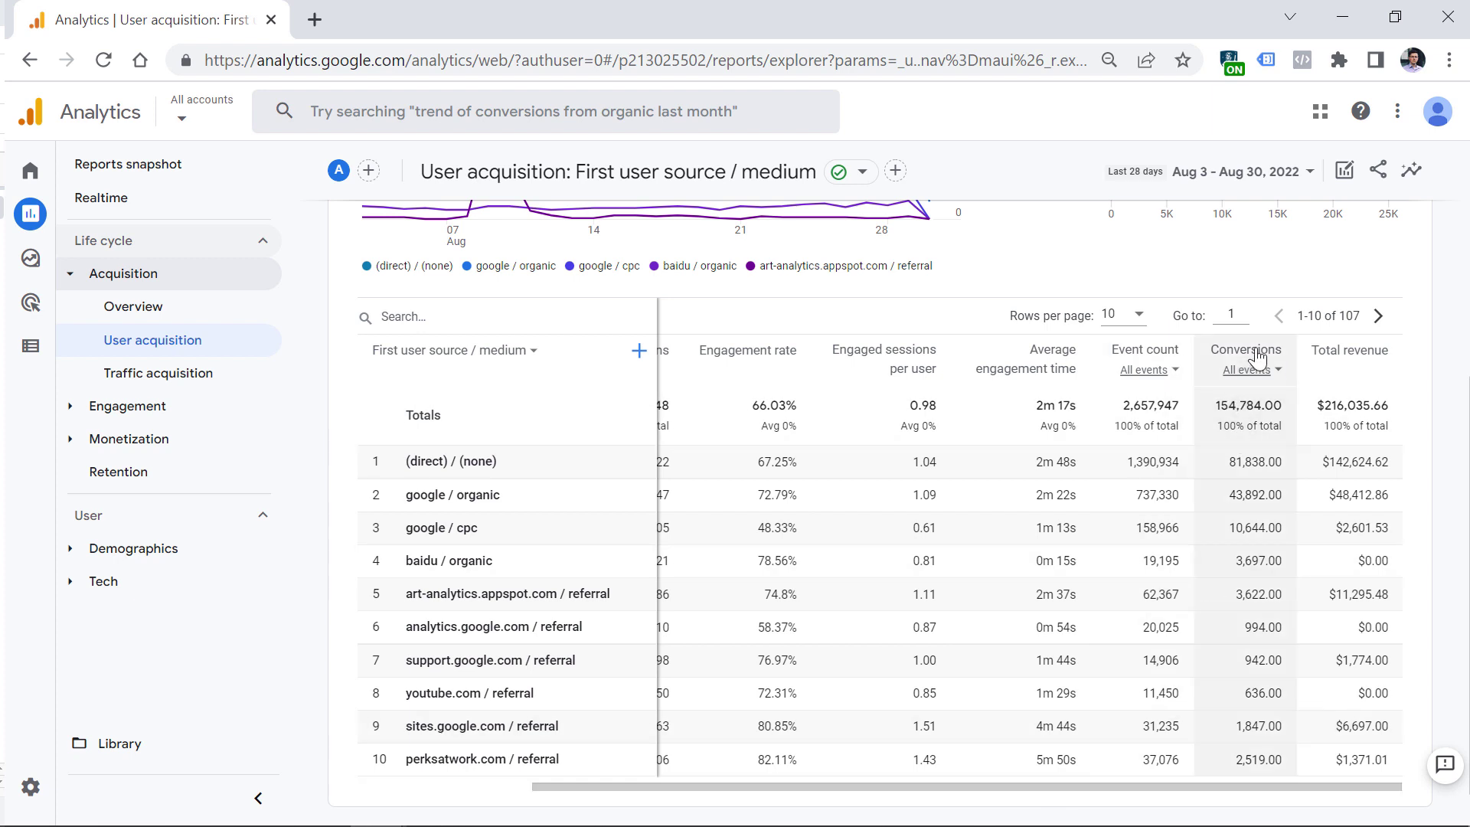
pyautogui.moveTo(660, 791); pyautogui.dragTo(552, 792)
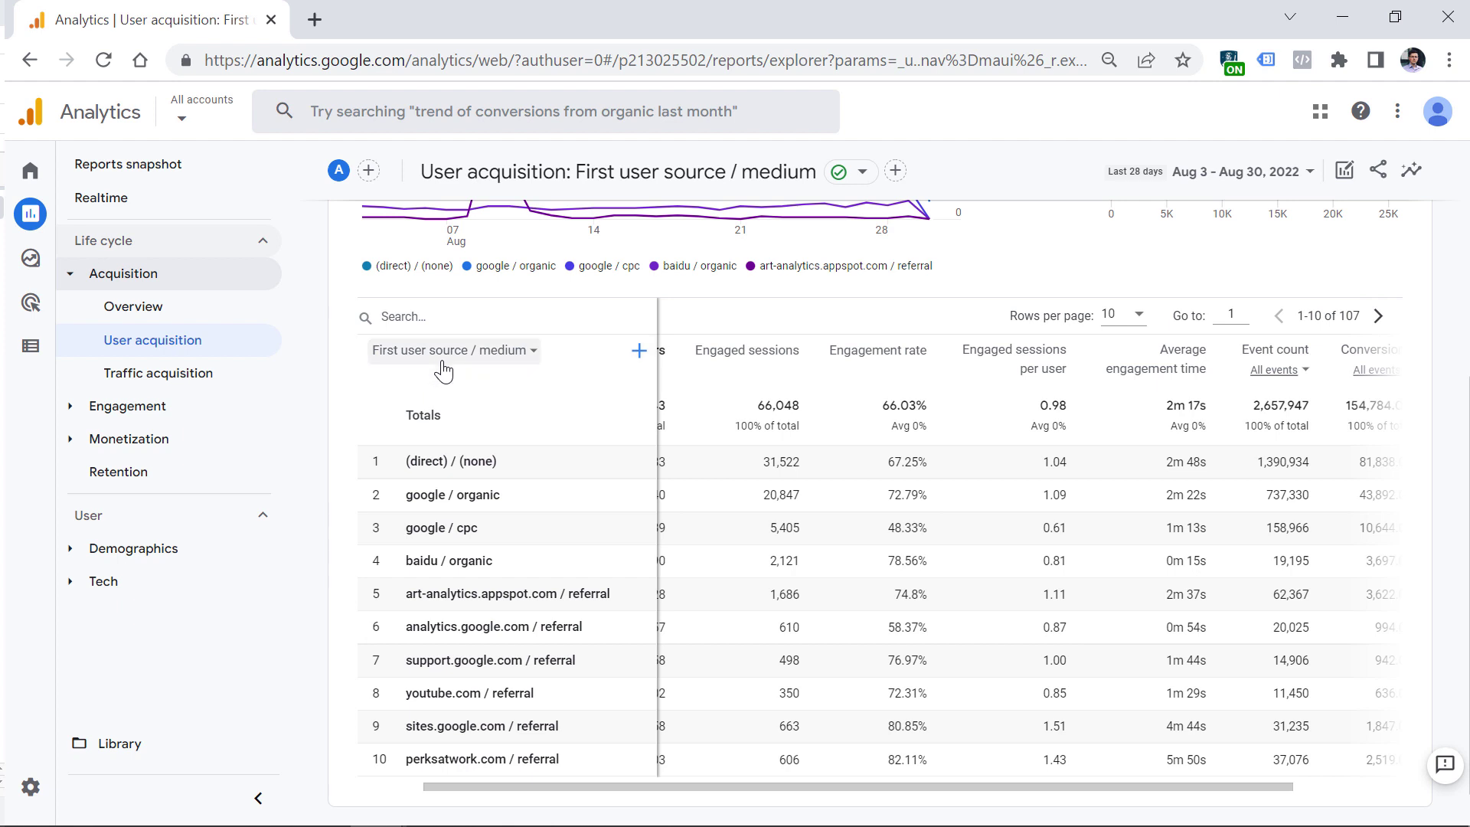
pyautogui.moveTo(808, 793); pyautogui.dragTo(948, 797)
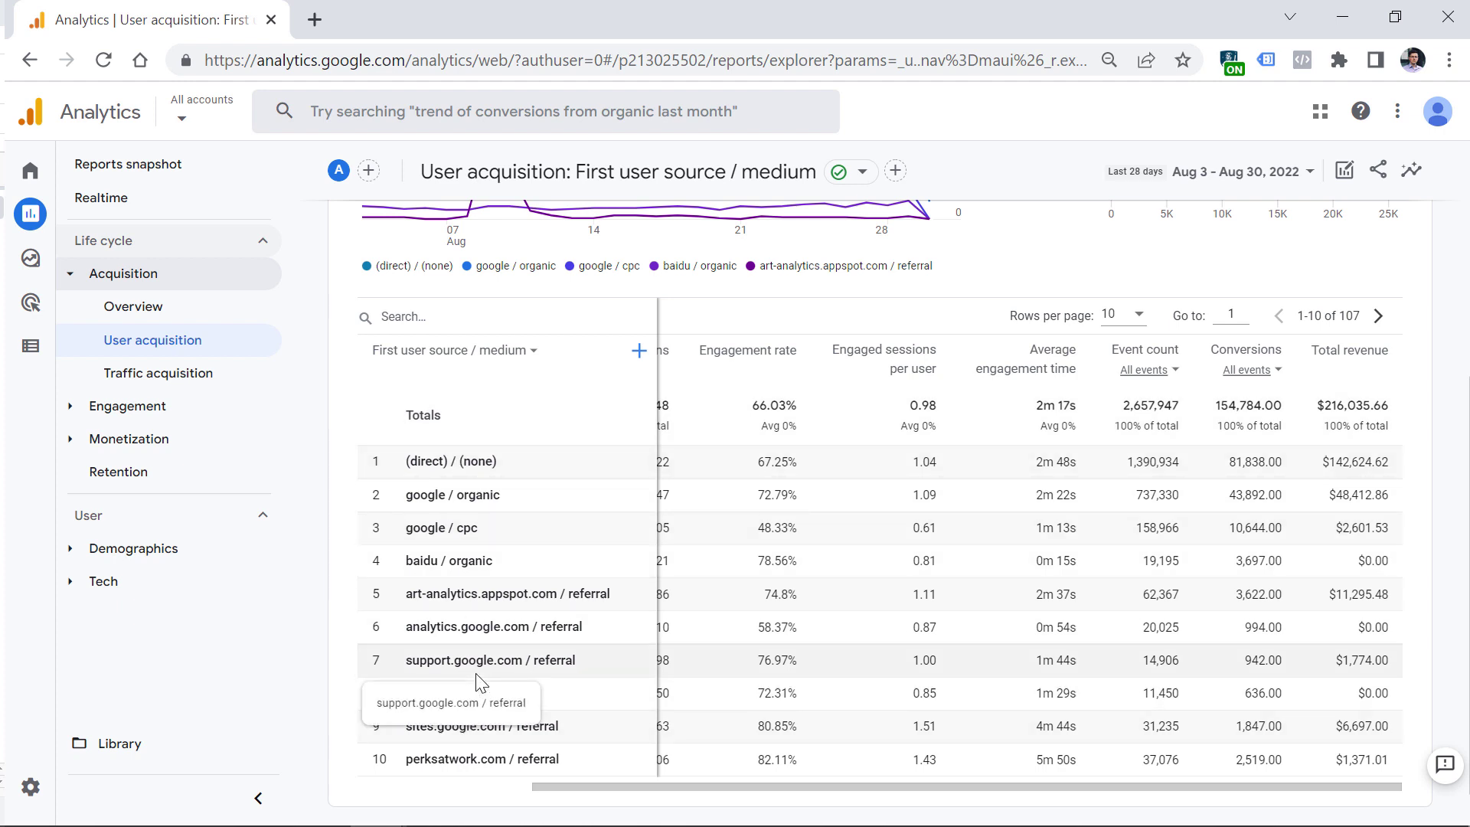
pyautogui.click(1277, 371)
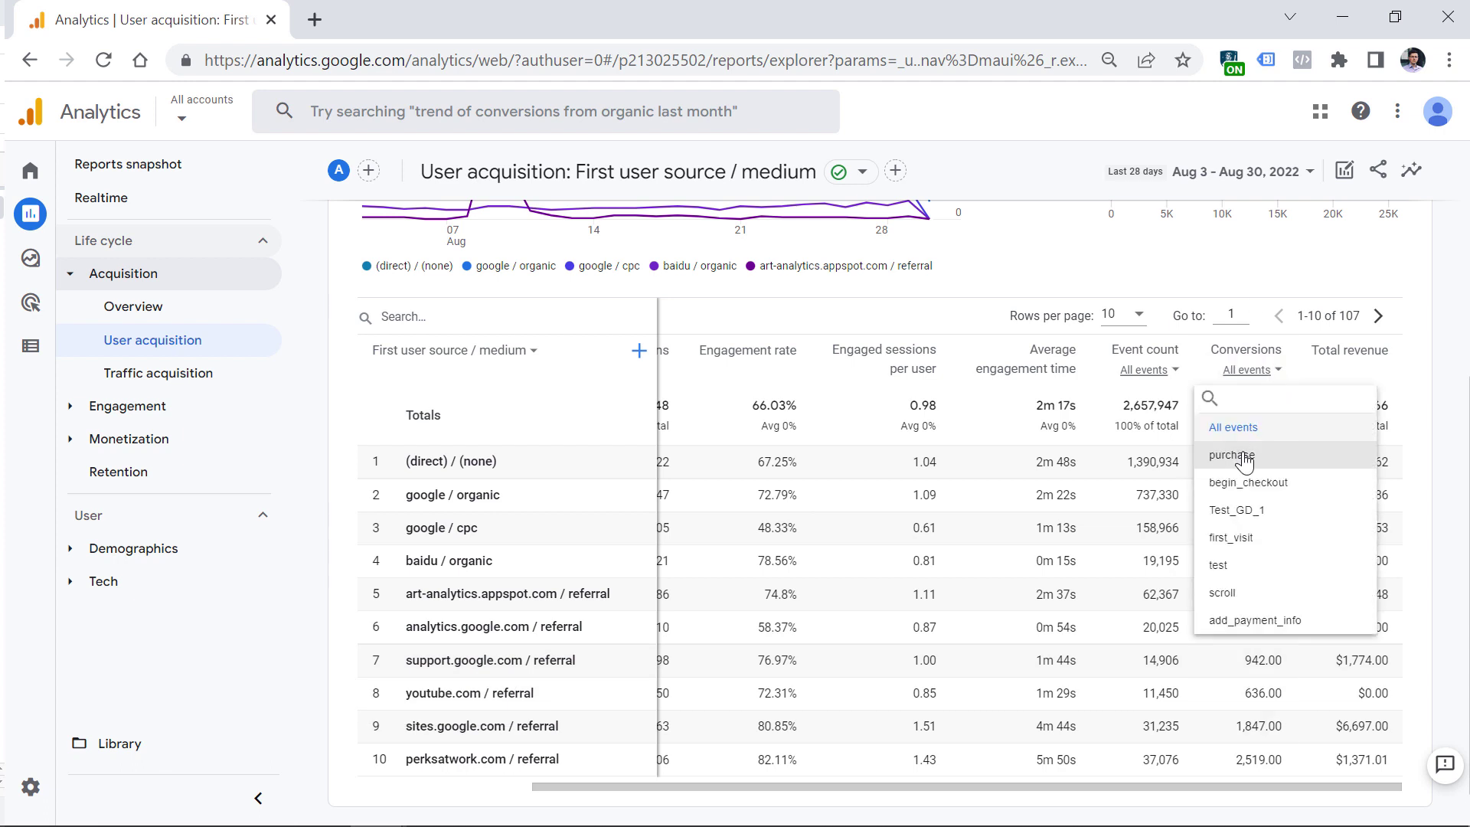
pyautogui.click(1245, 460)
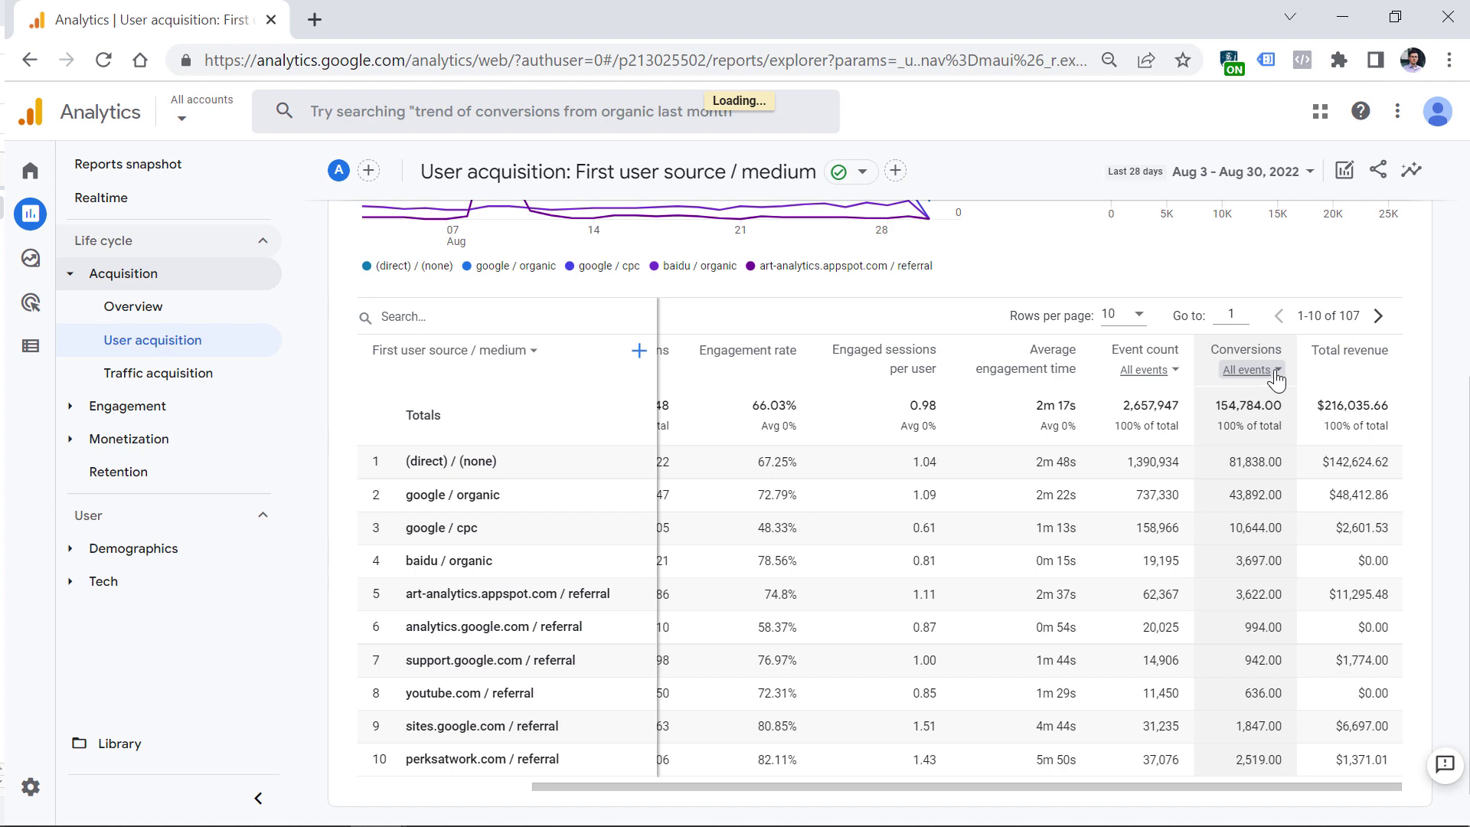
pyautogui.hscroll(5, 1287, 498)
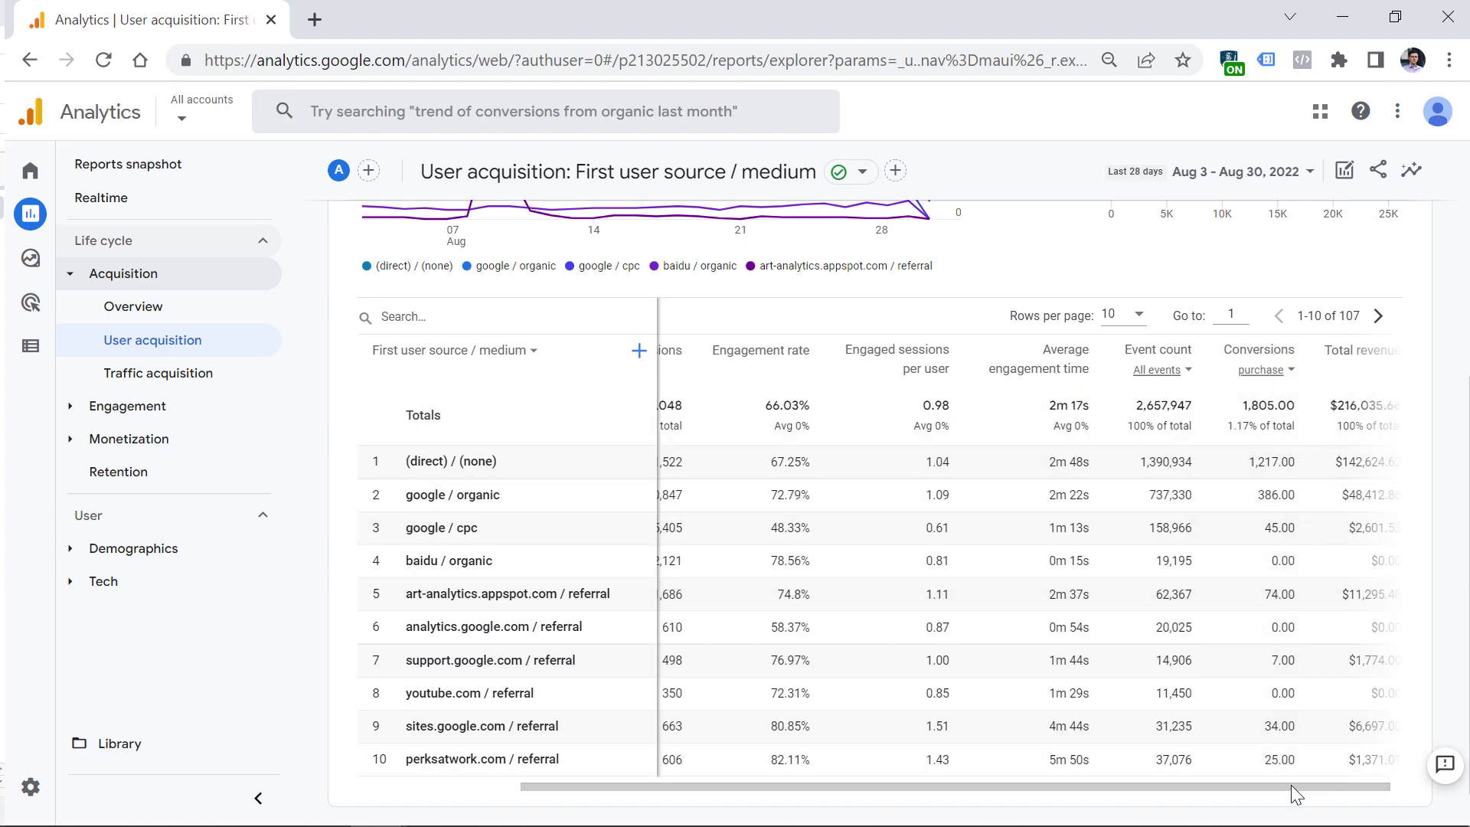
pyautogui.hscroll(1, 1329, 788)
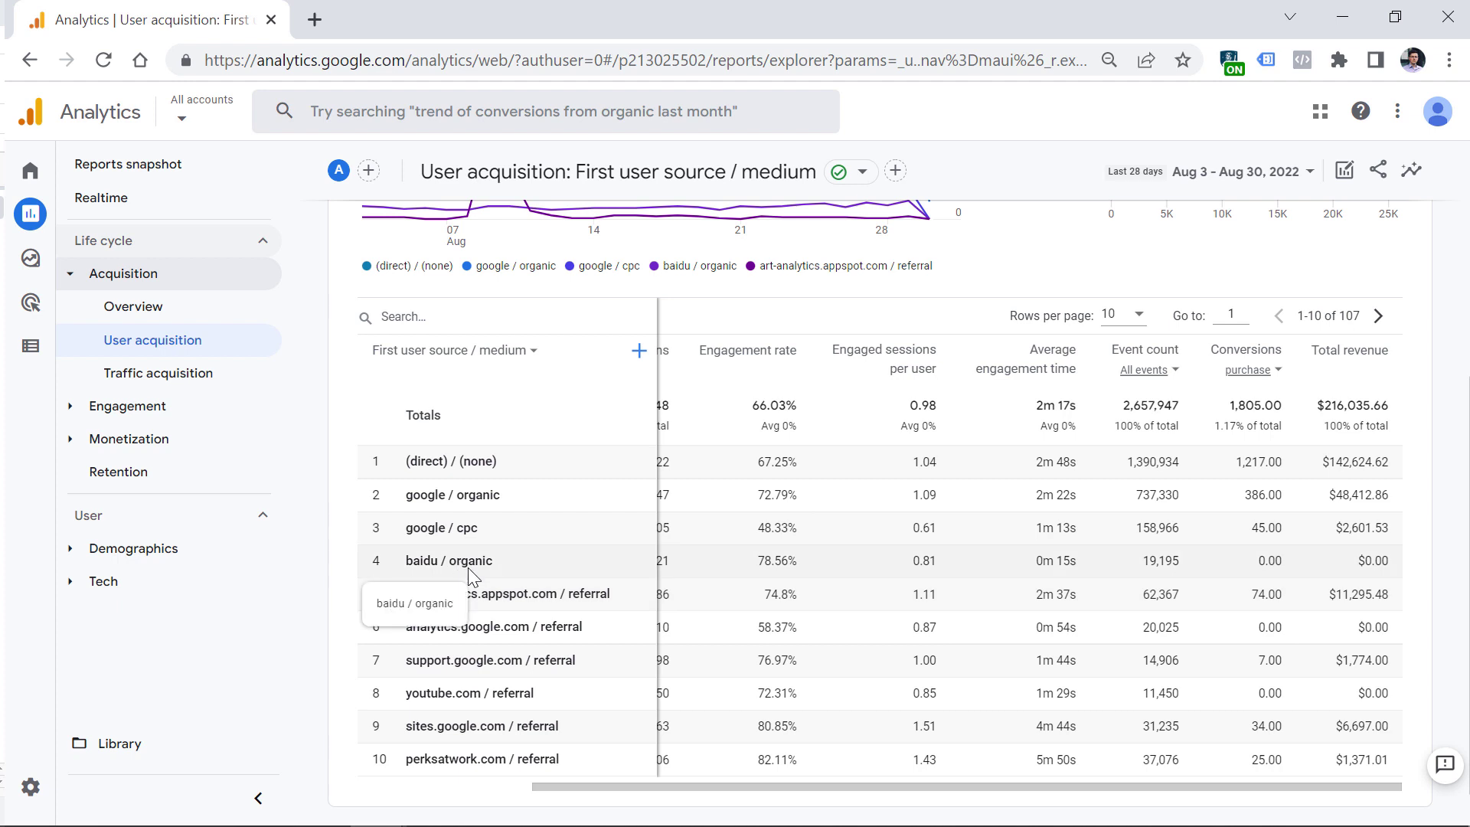
pyautogui.moveTo(778, 214)
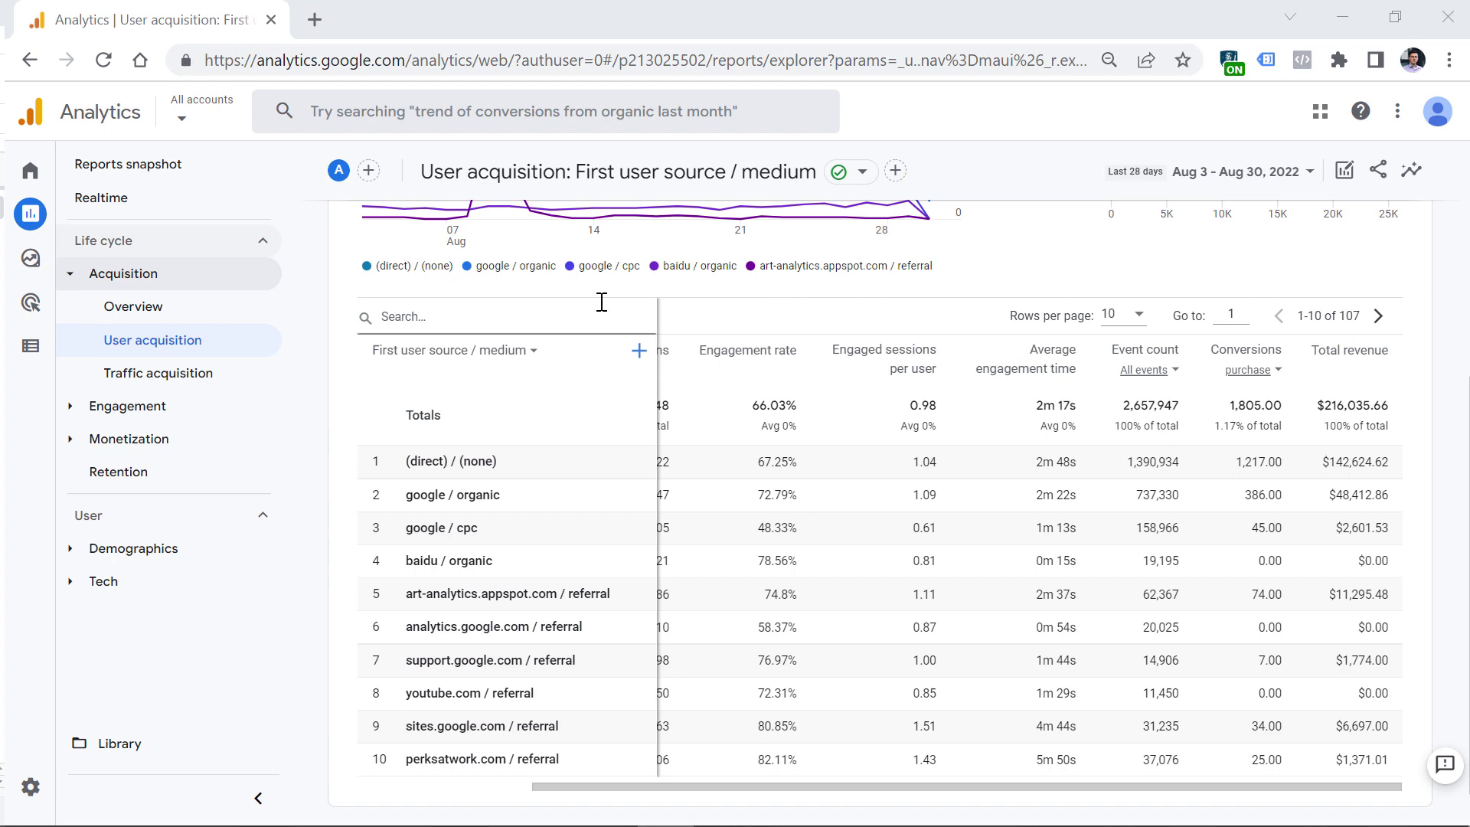
# Open the Traffic acquisition report and check its primary dimension list without changing it
pyautogui.click(167, 382)
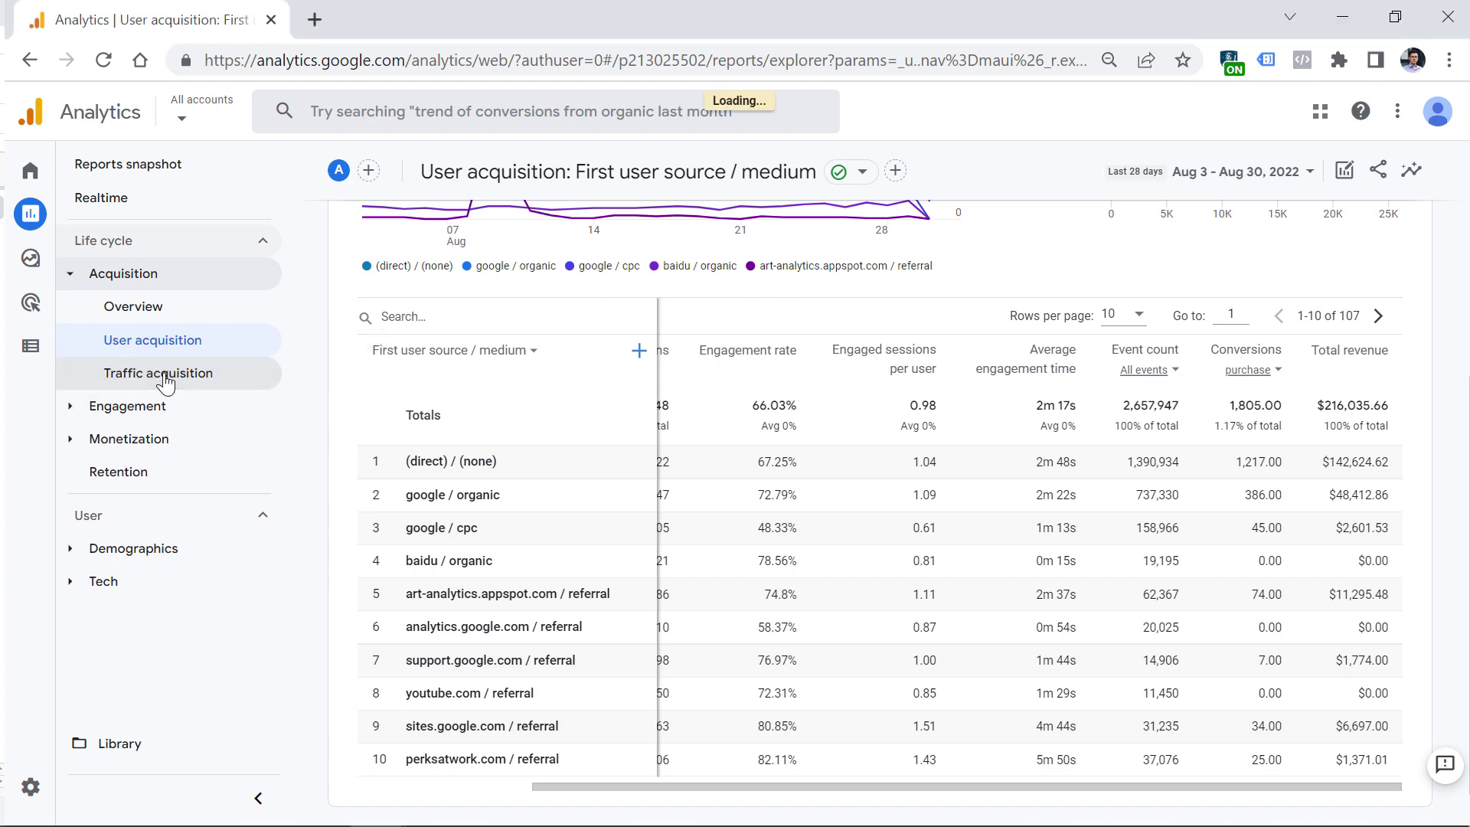
pyautogui.scroll(-6, 623, 377)
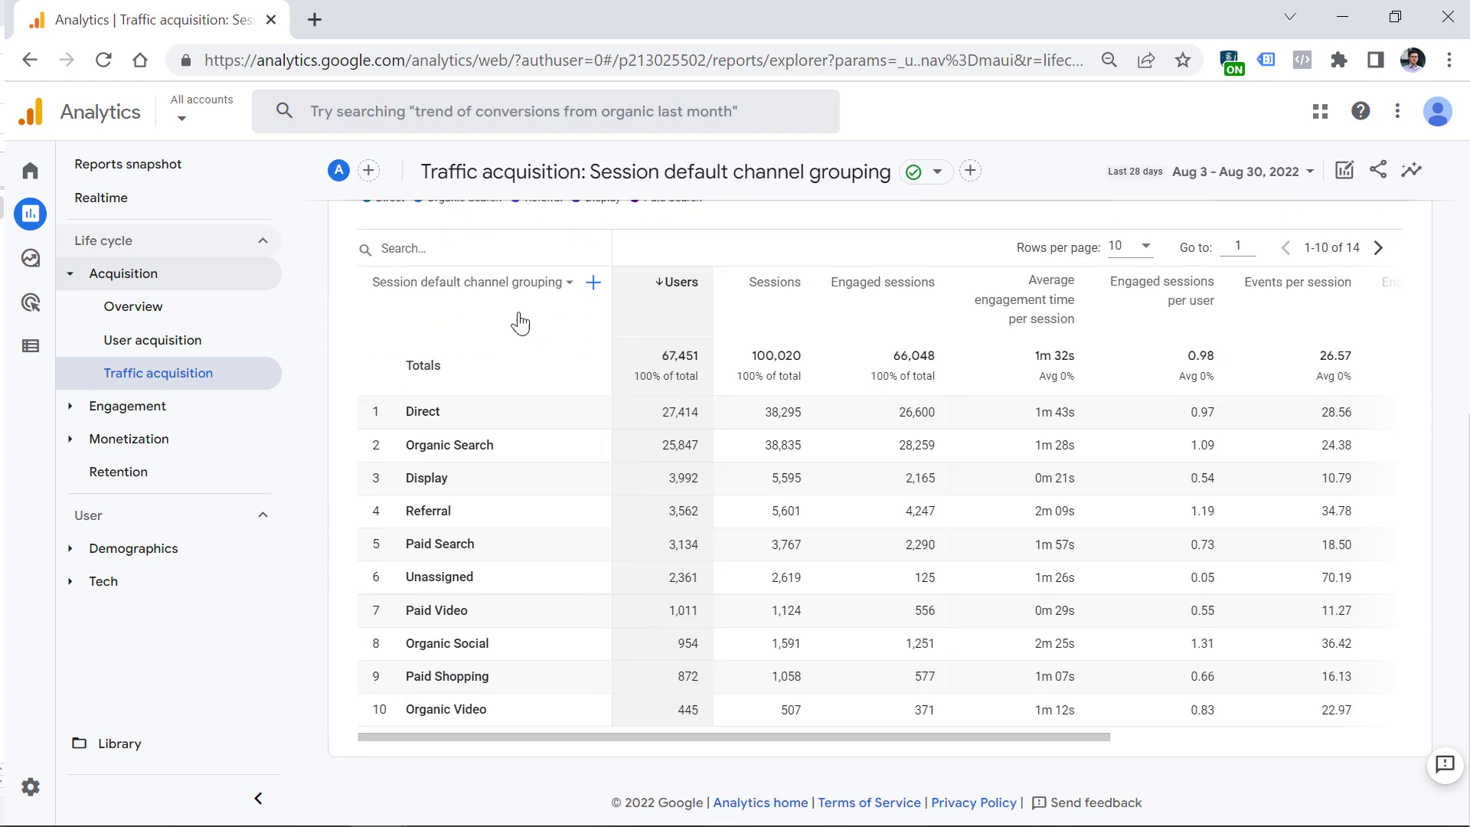
pyautogui.click(394, 285)
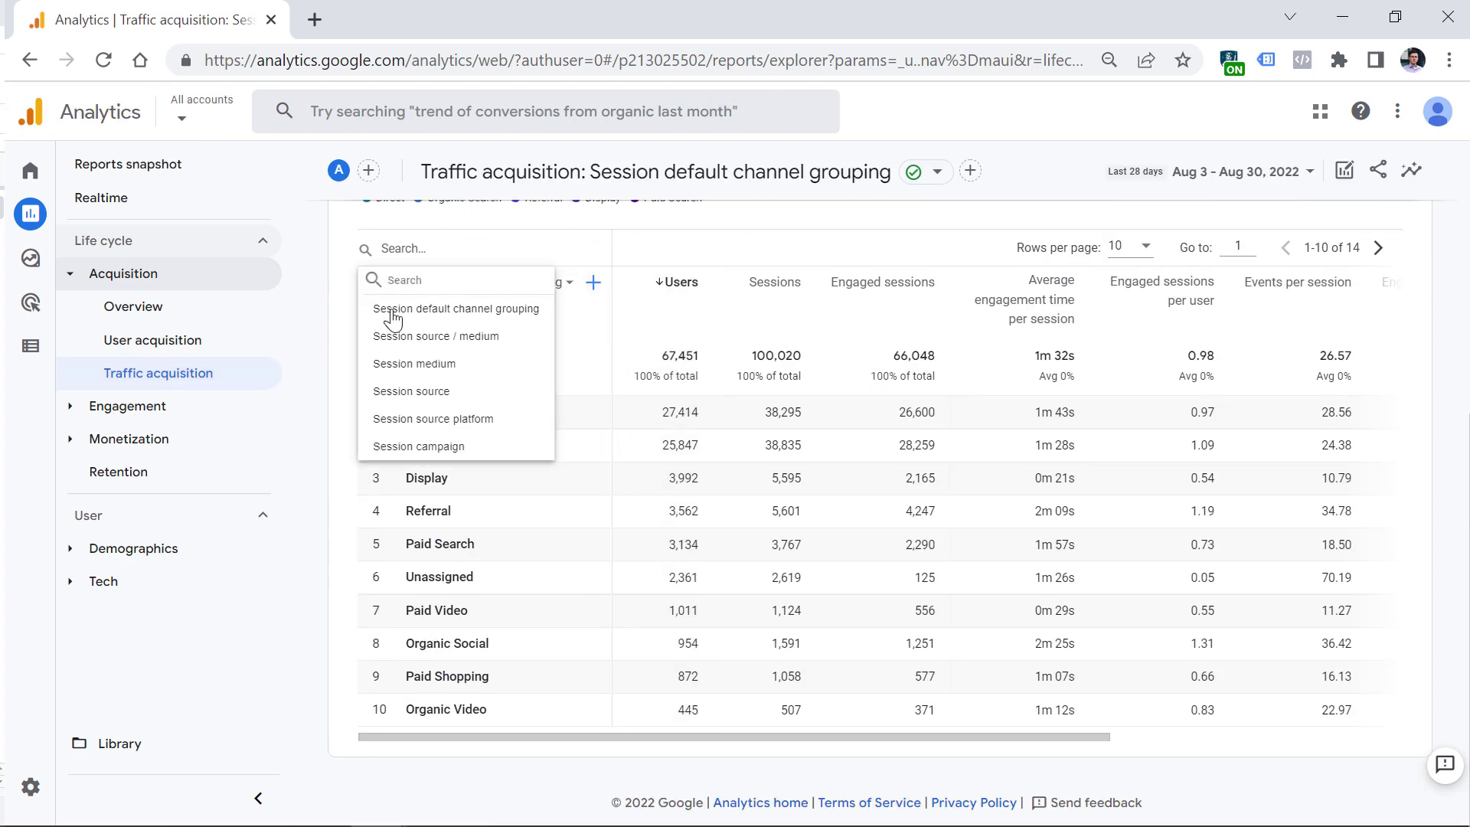
pyautogui.click(605, 356)
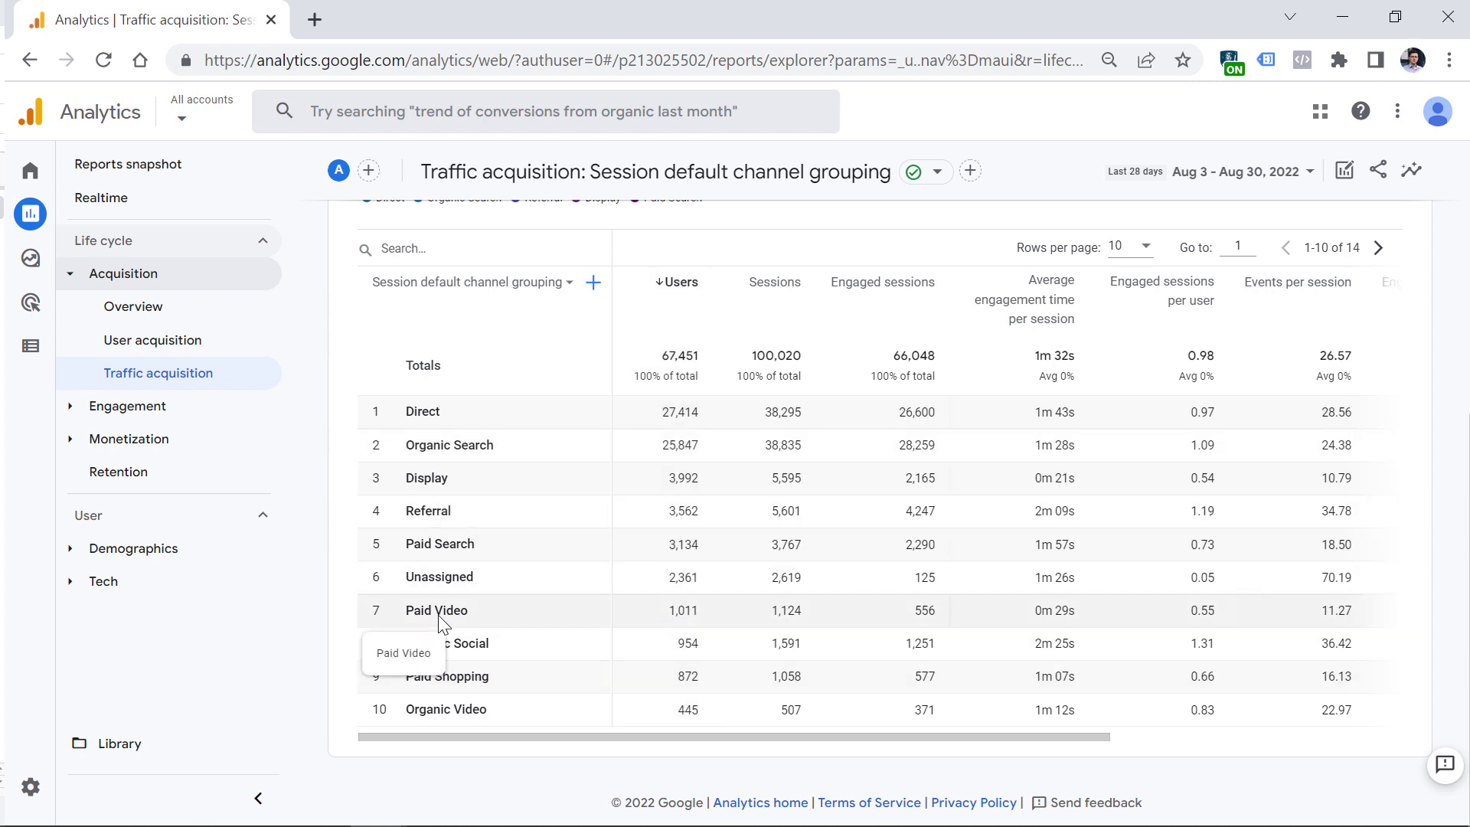
# Set the Conversions column to count only purchase events, totalling 1,805.00
pyautogui.moveTo(610, 736); pyautogui.dragTo(493, 701)
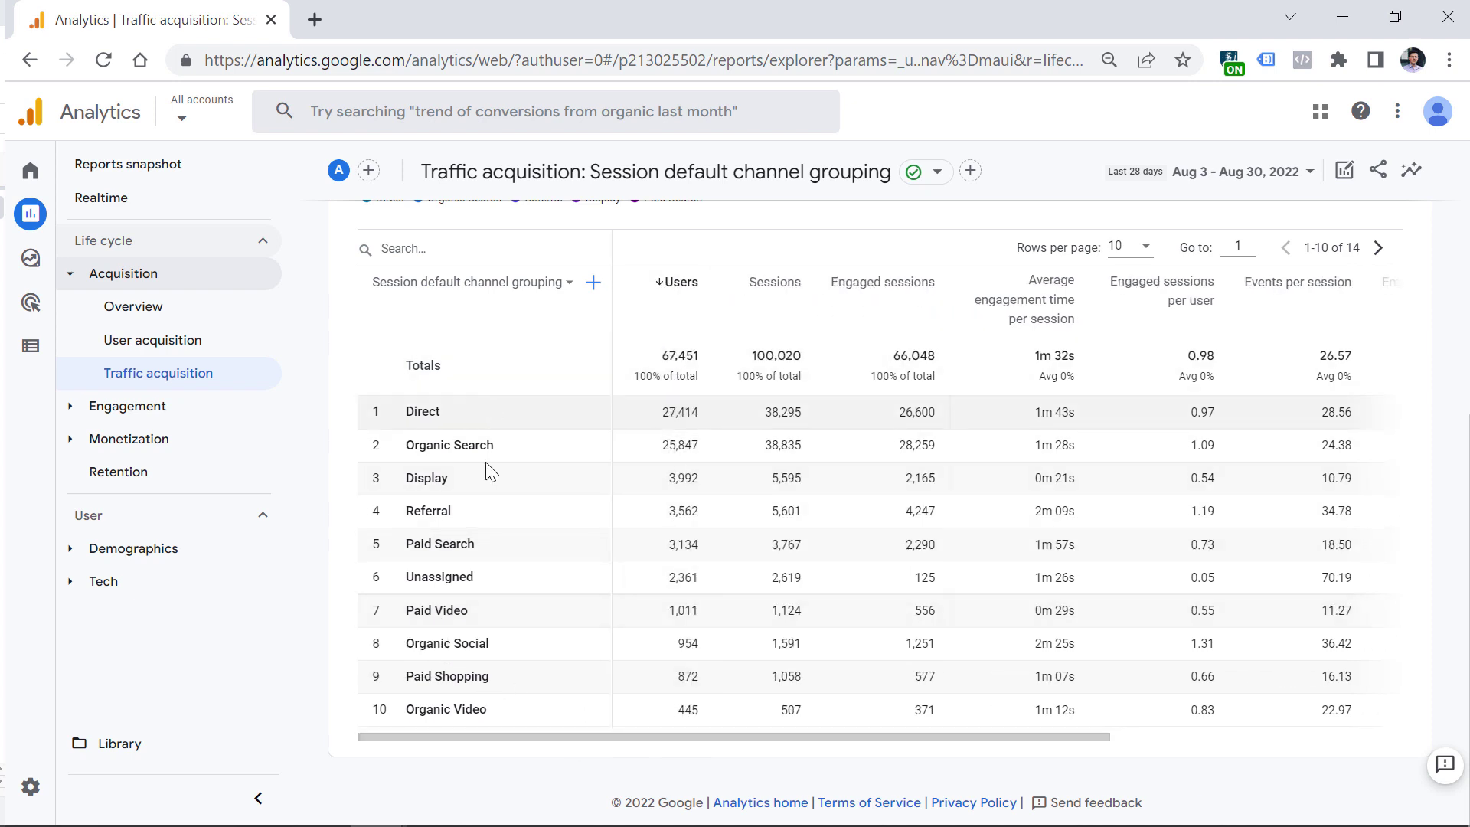
pyautogui.moveTo(806, 728); pyautogui.dragTo(981, 727)
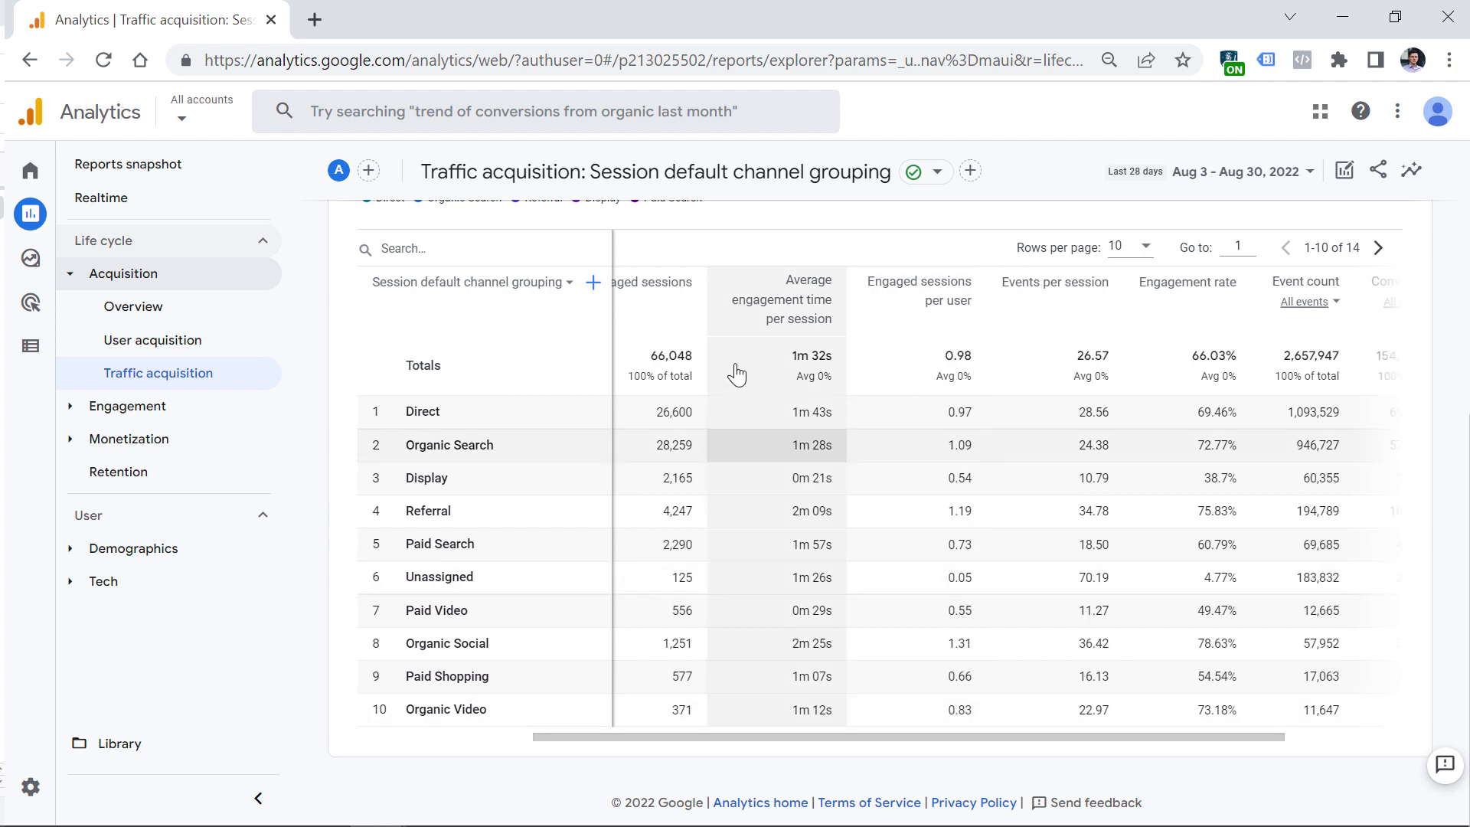
pyautogui.moveTo(844, 737); pyautogui.dragTo(1042, 737)
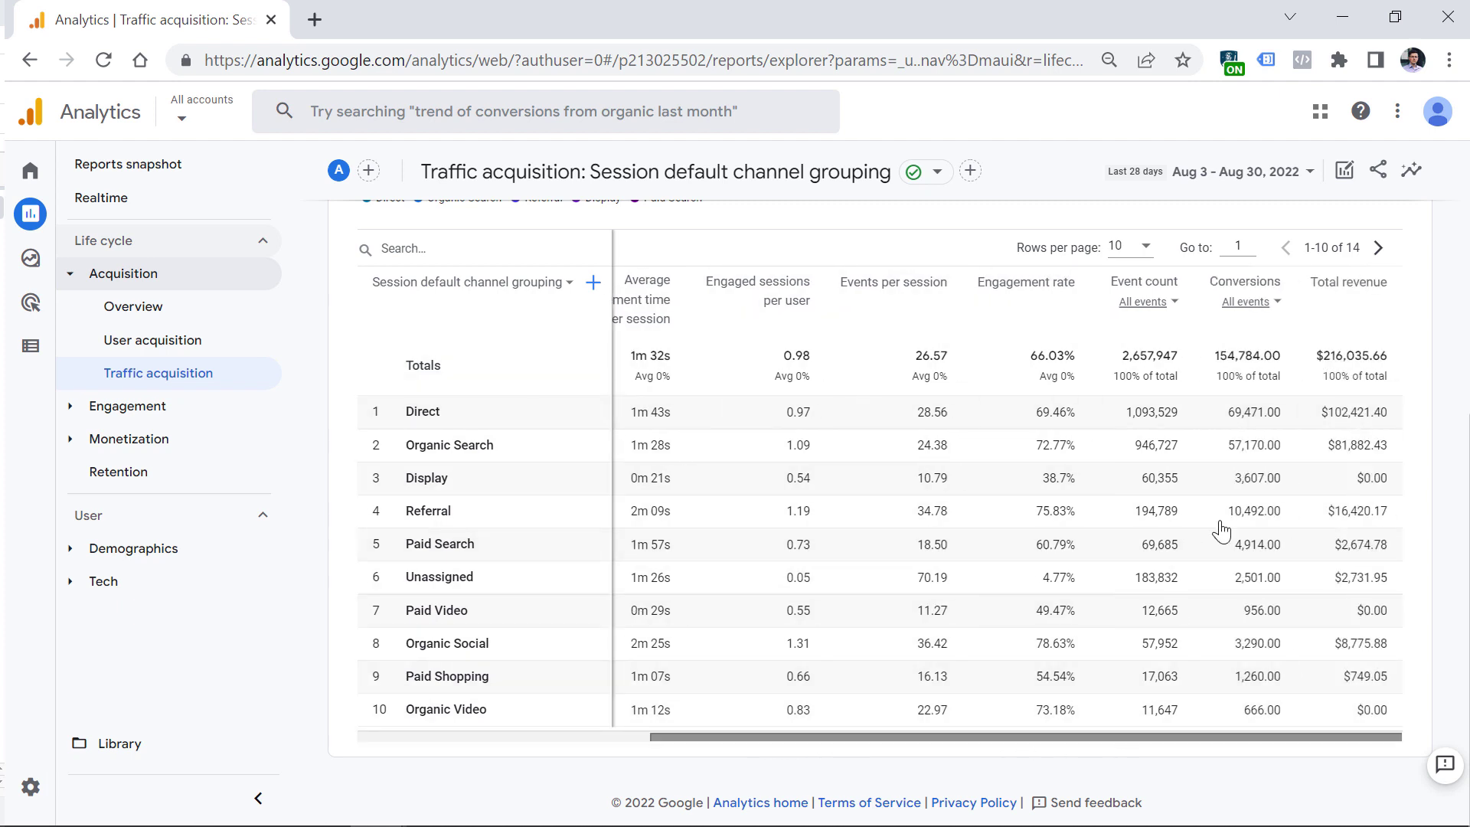
pyautogui.click(1278, 304)
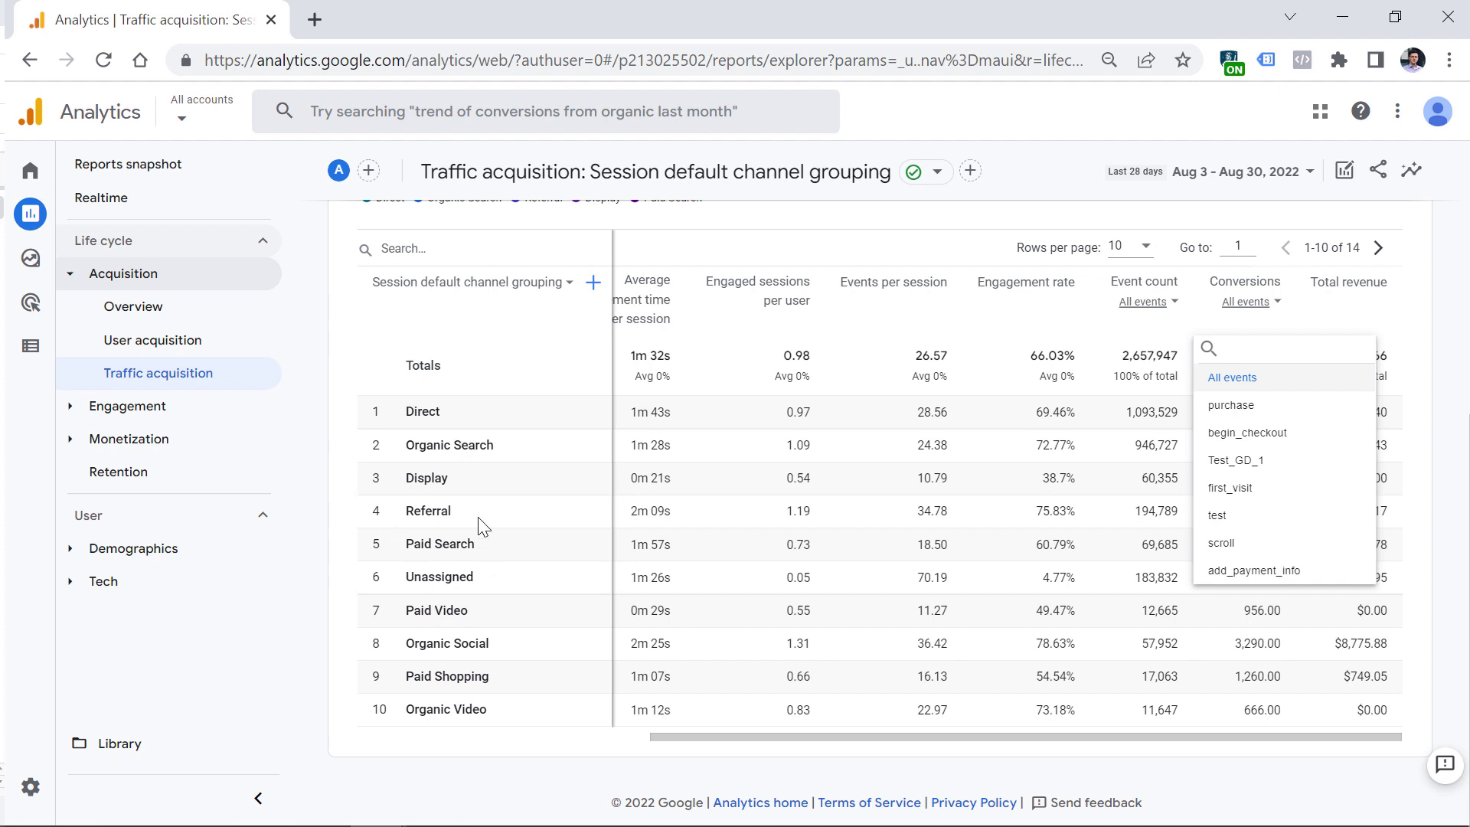
pyautogui.click(1234, 406)
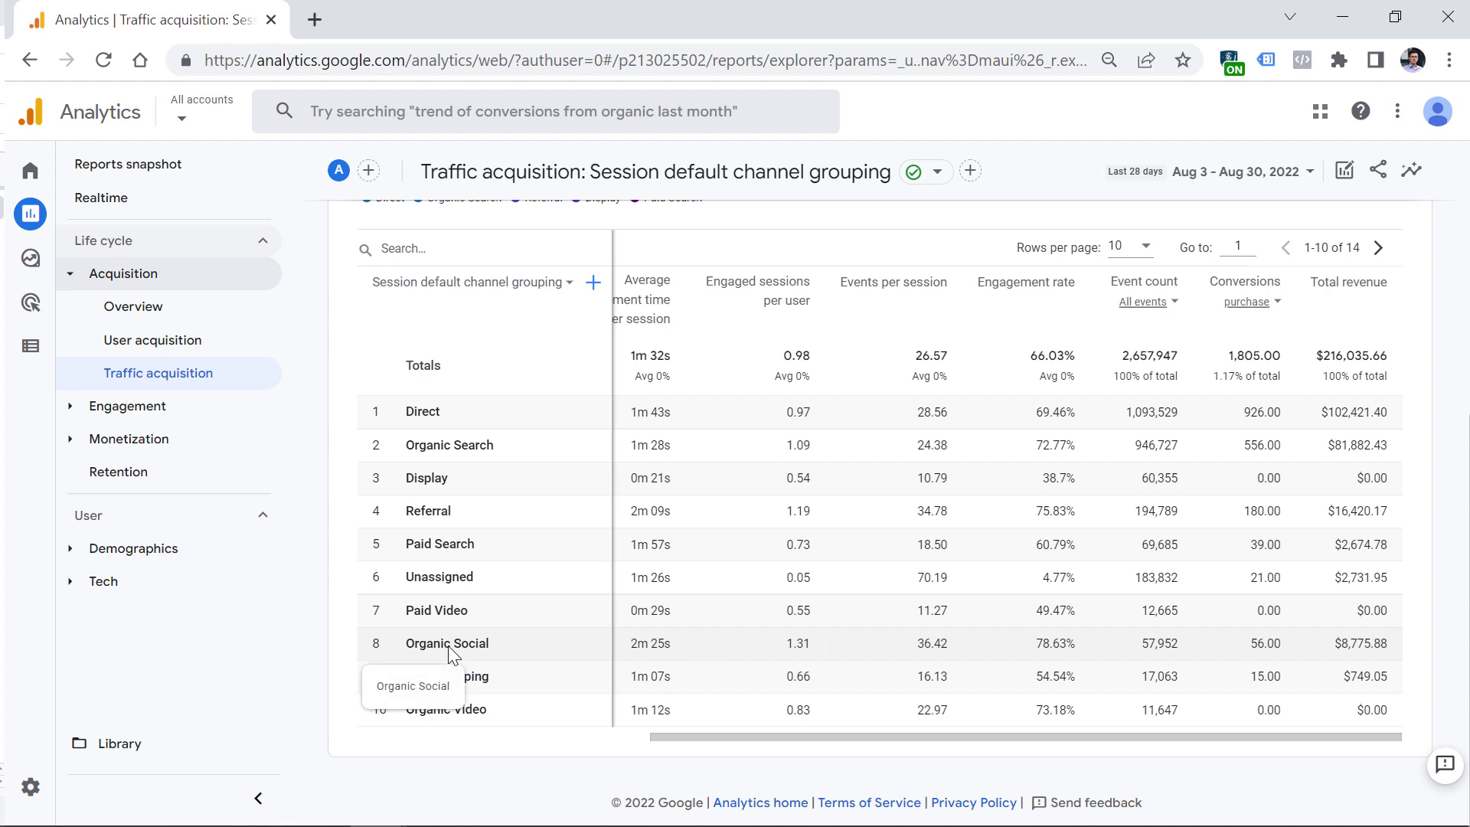
pyautogui.moveTo(471, 293)
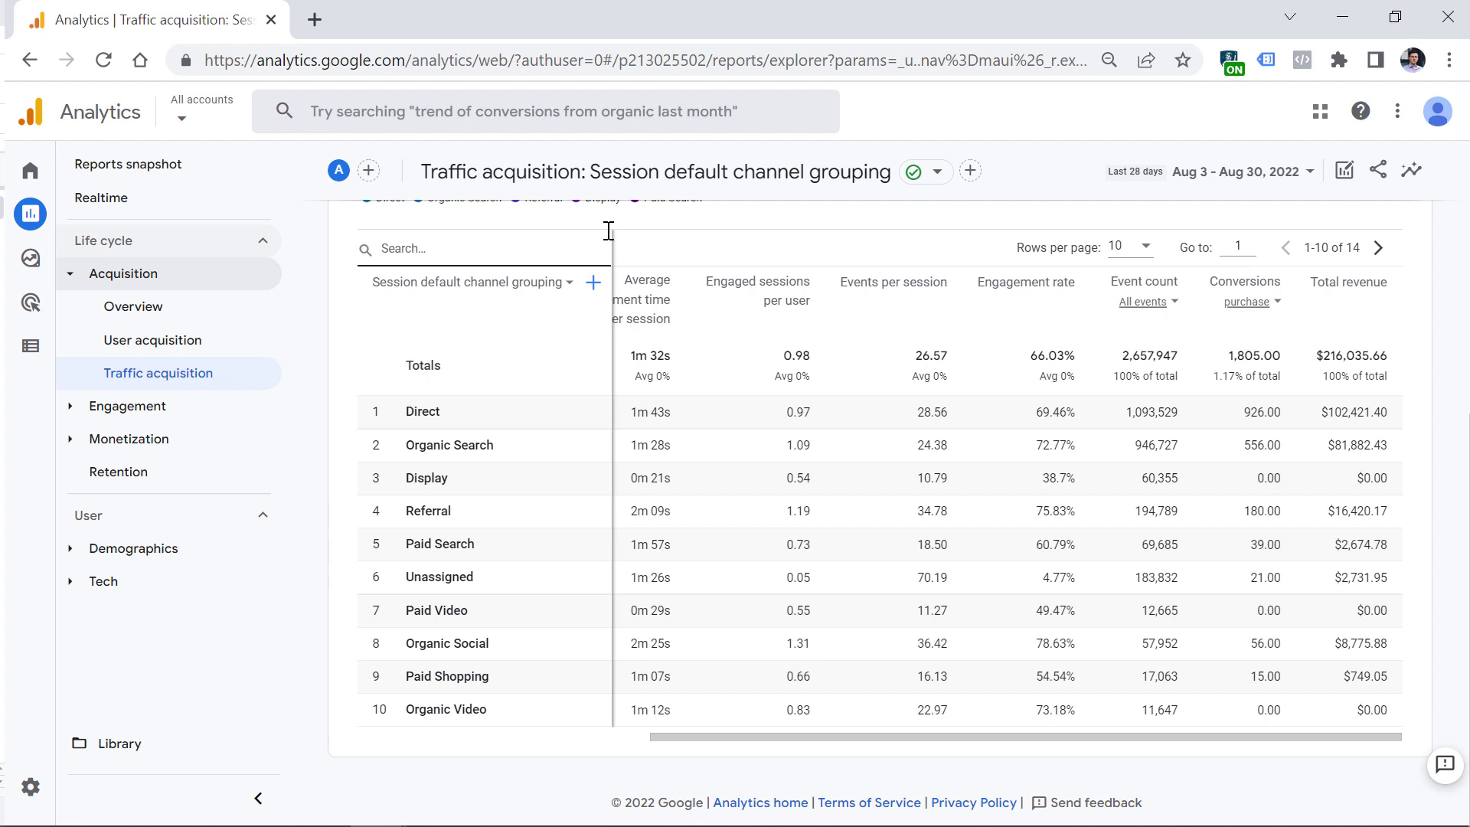
# Break the table down by Session source / medium with Session campaign as the second dimension
pyautogui.click(471, 297)
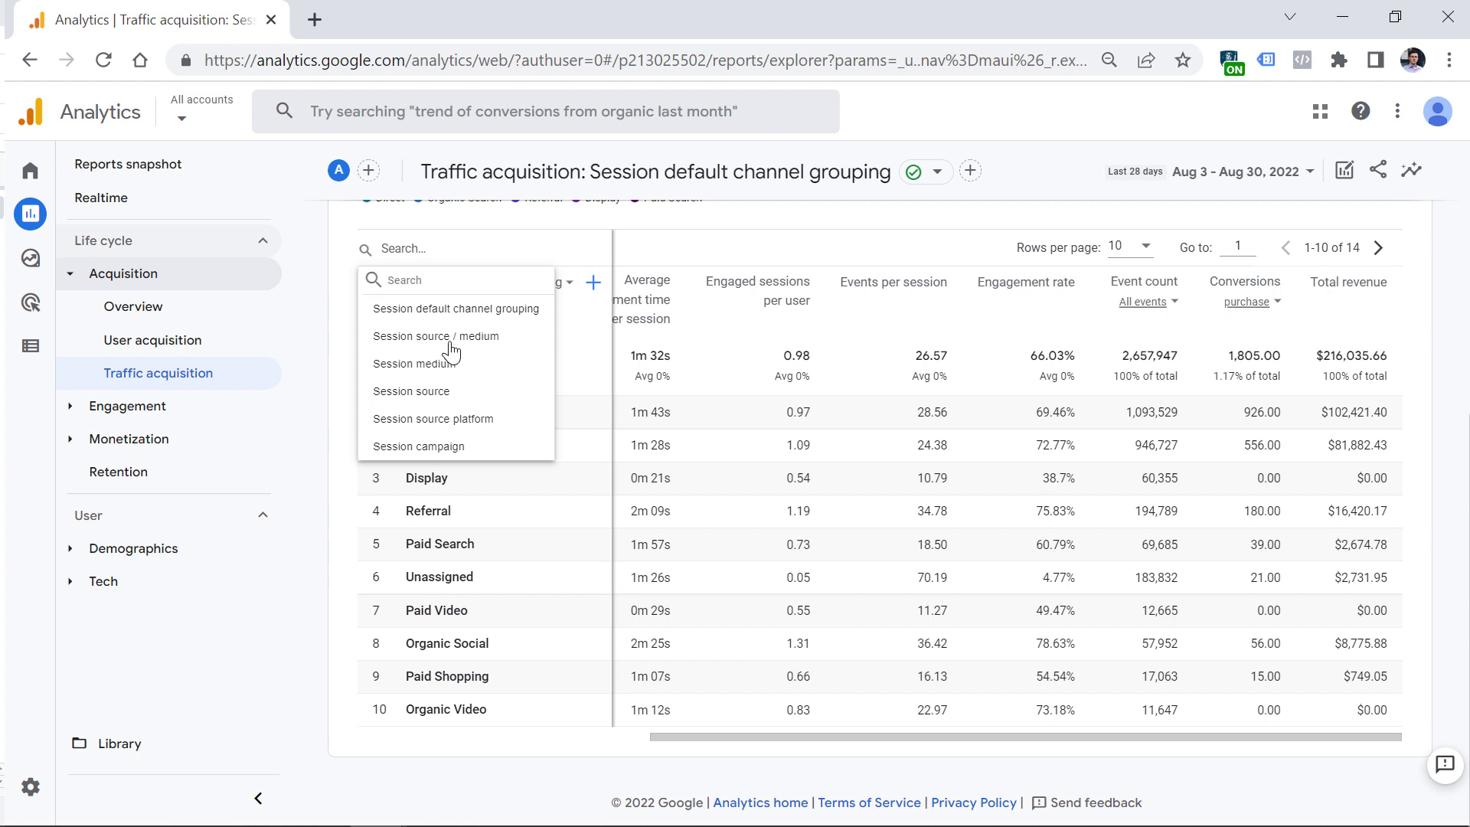
pyautogui.click(449, 344)
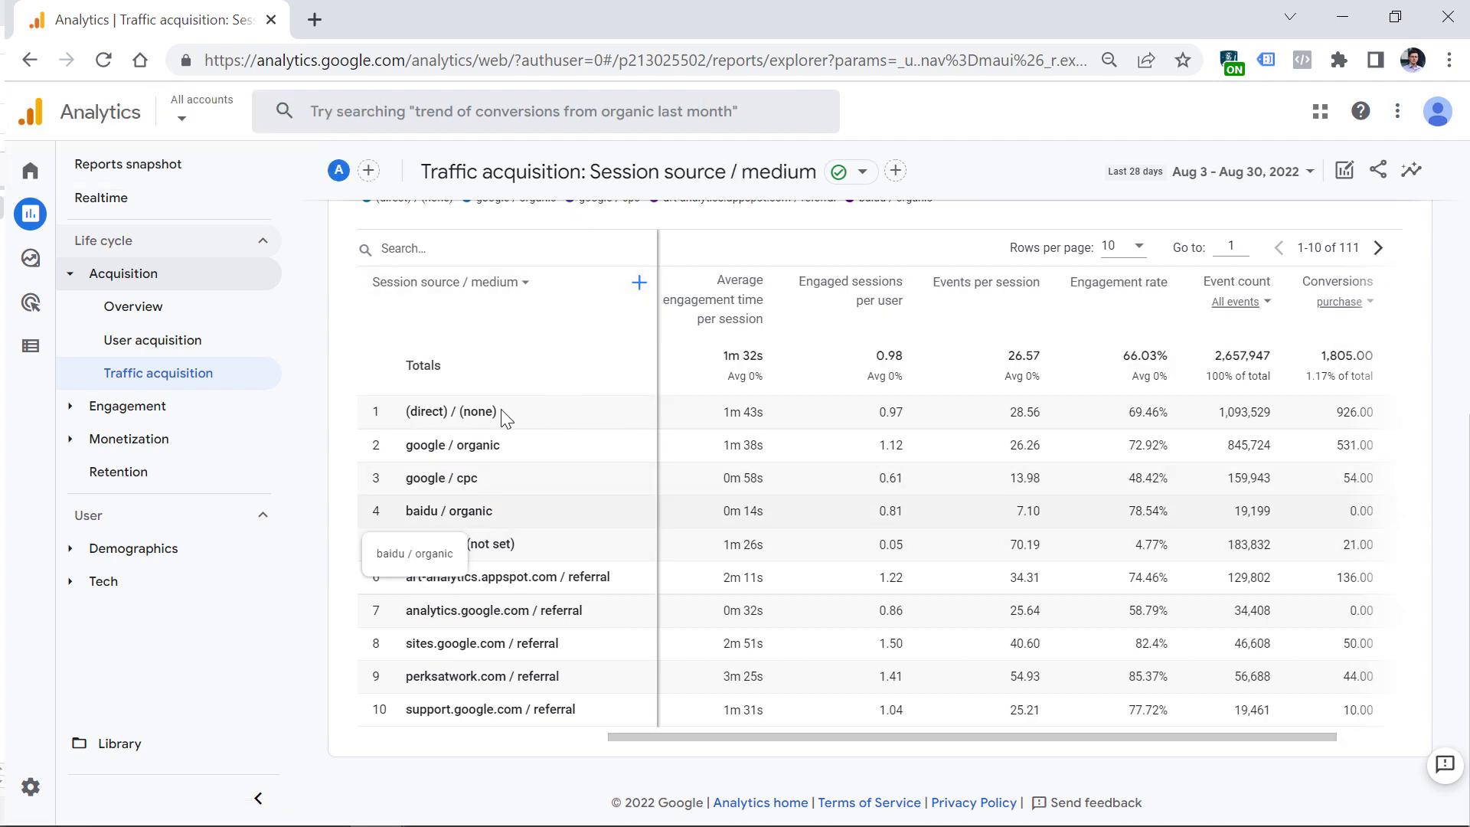
pyautogui.click(638, 290)
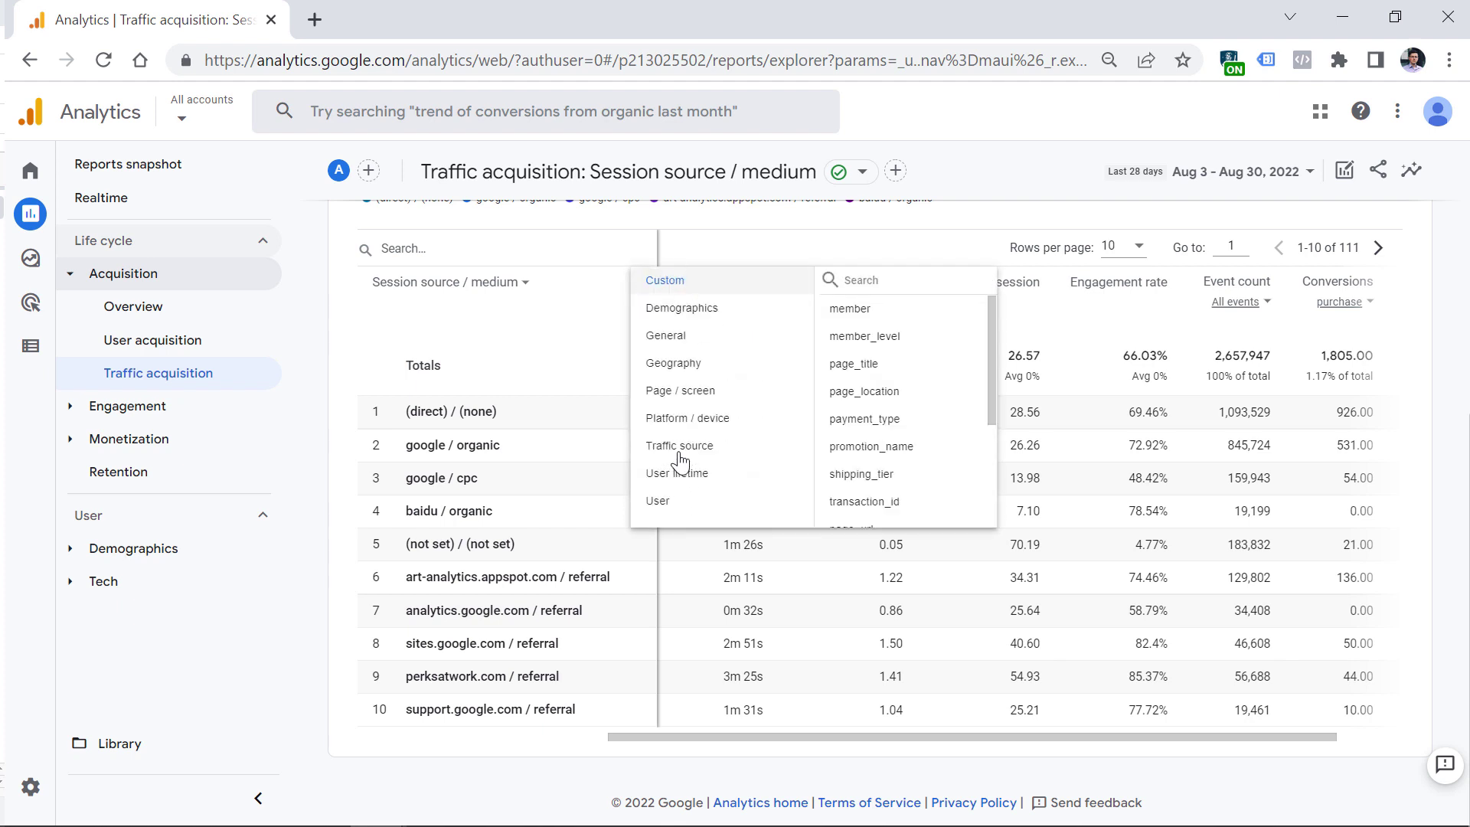
pyautogui.click(680, 447)
pyautogui.moveTo(1046, 328); pyautogui.dragTo(1040, 452)
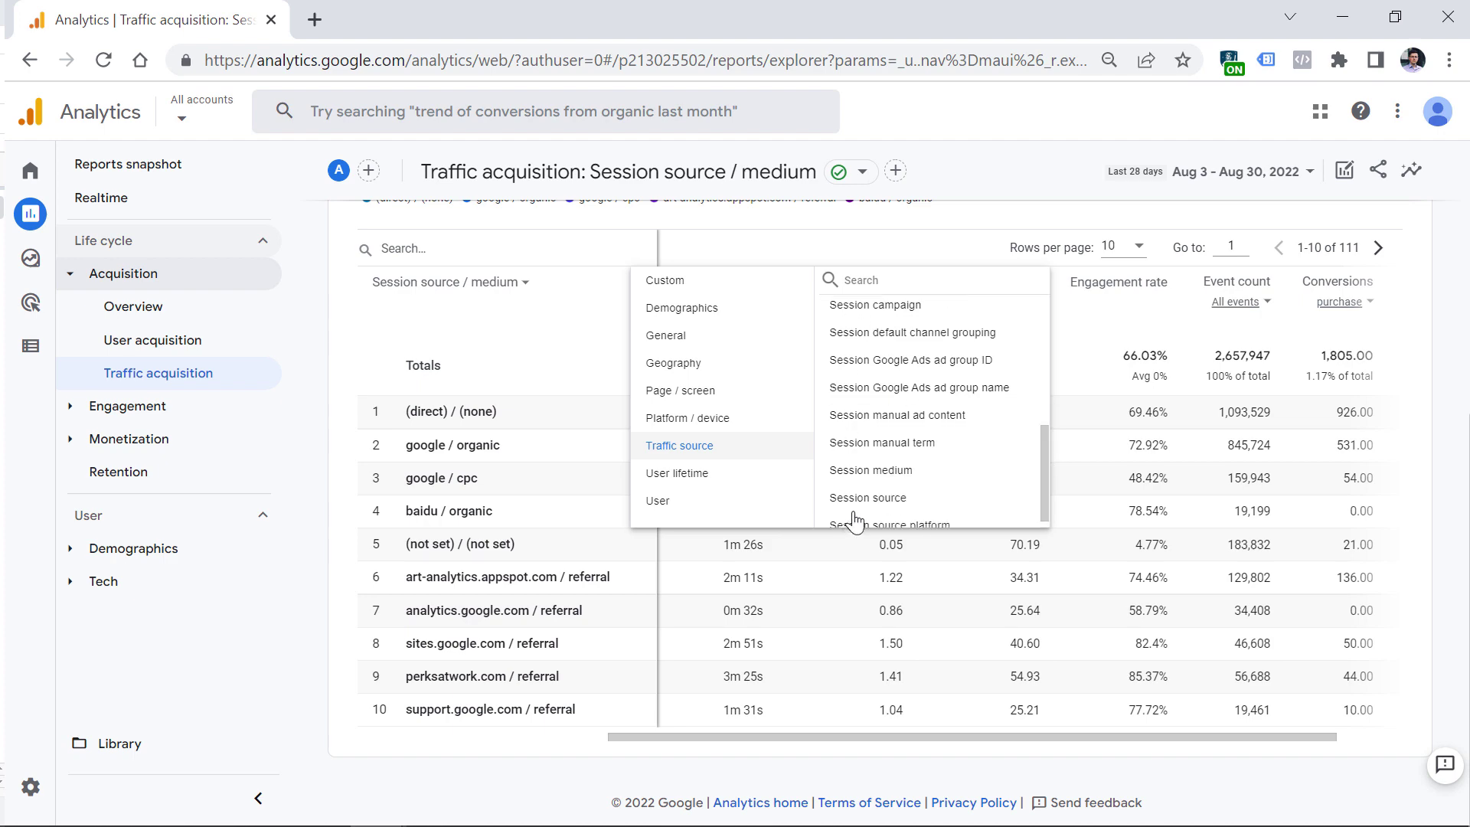
pyautogui.click(889, 310)
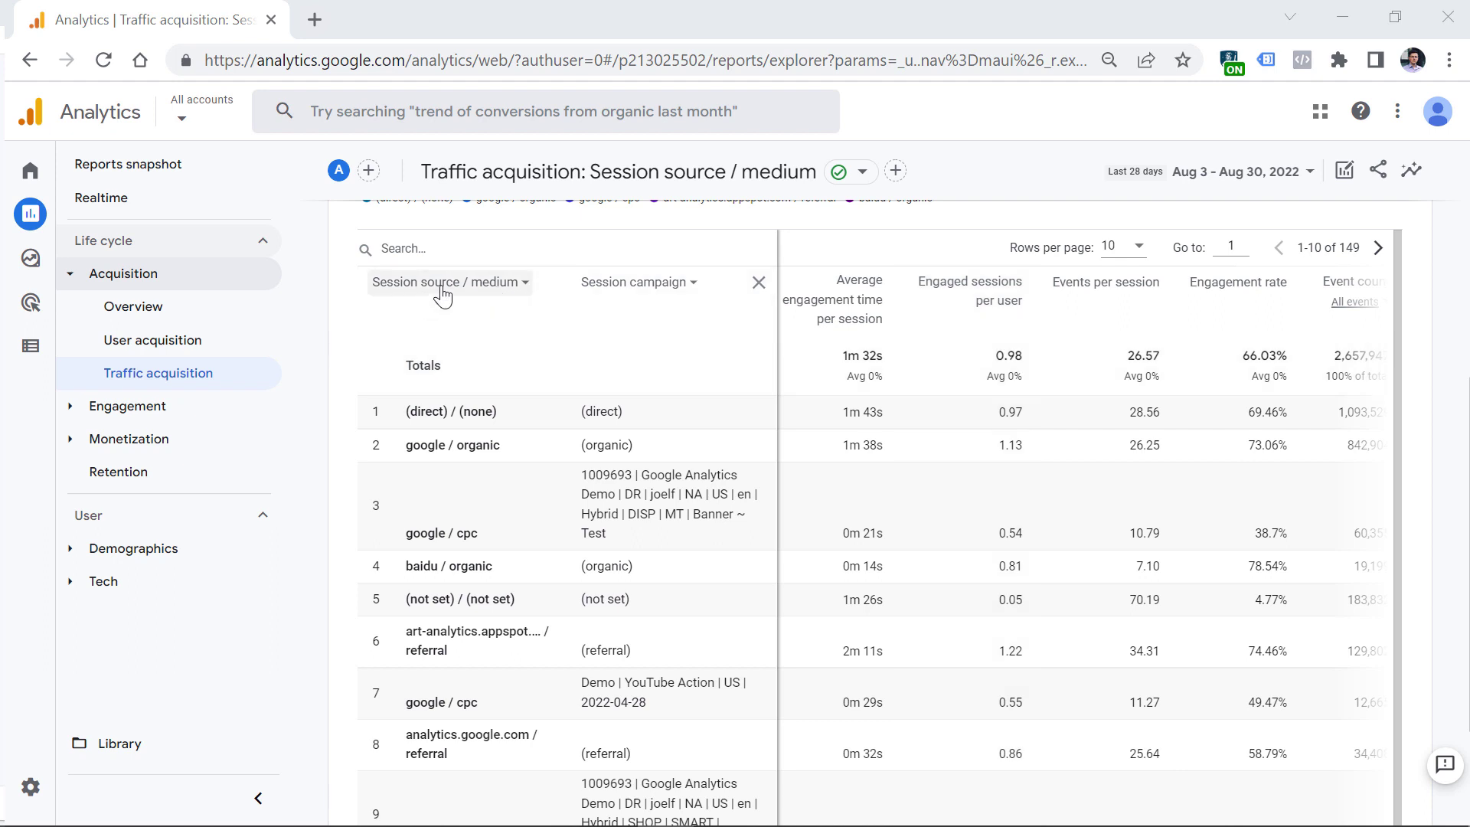
pyautogui.moveTo(443, 296)
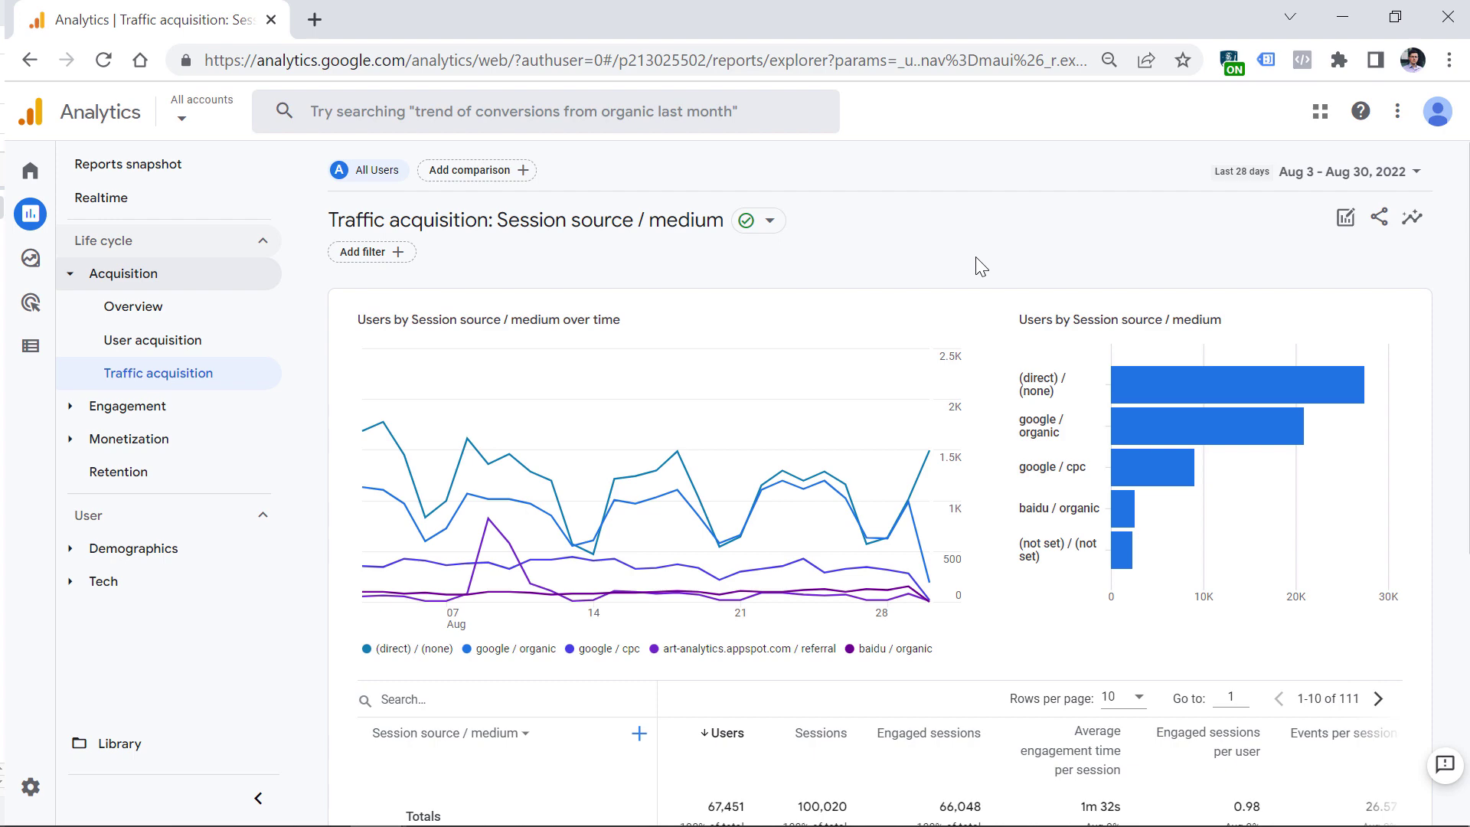
# Scroll down to the Session source / medium table and across its columns
pyautogui.scroll(-6, 962, 338)
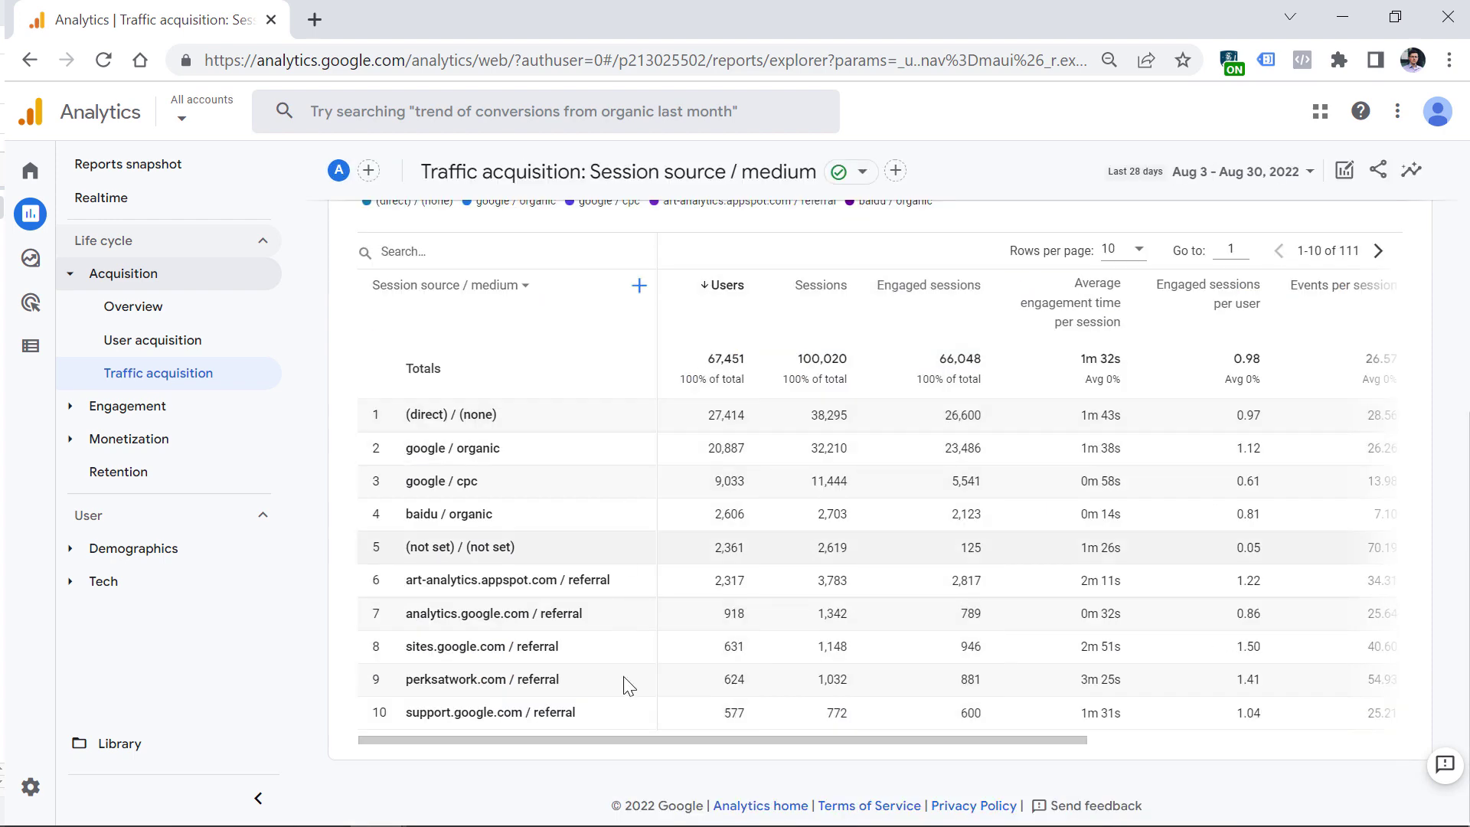
pyautogui.moveTo(635, 740); pyautogui.dragTo(570, 720)
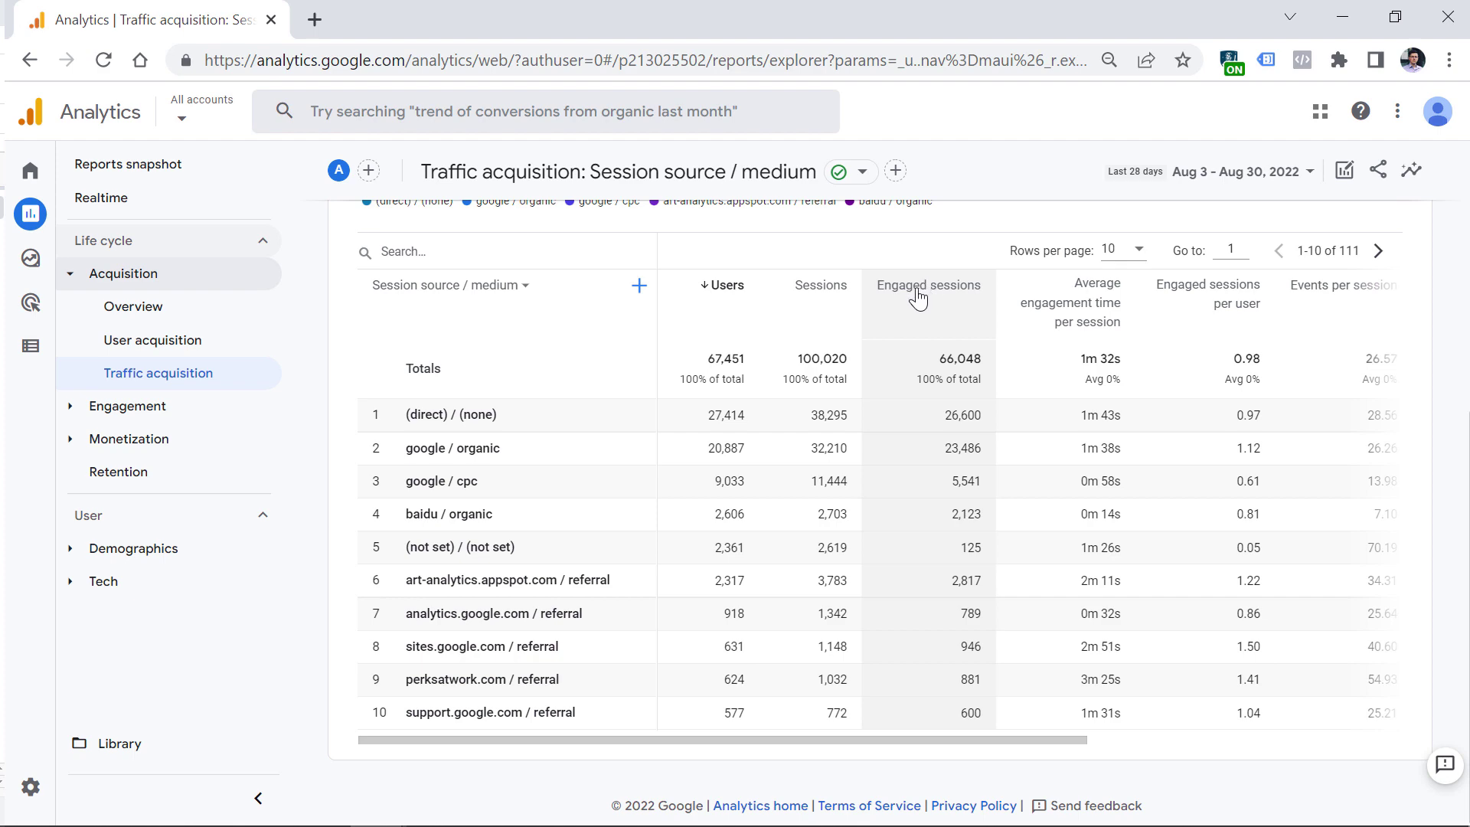
pyautogui.click(259, 800)
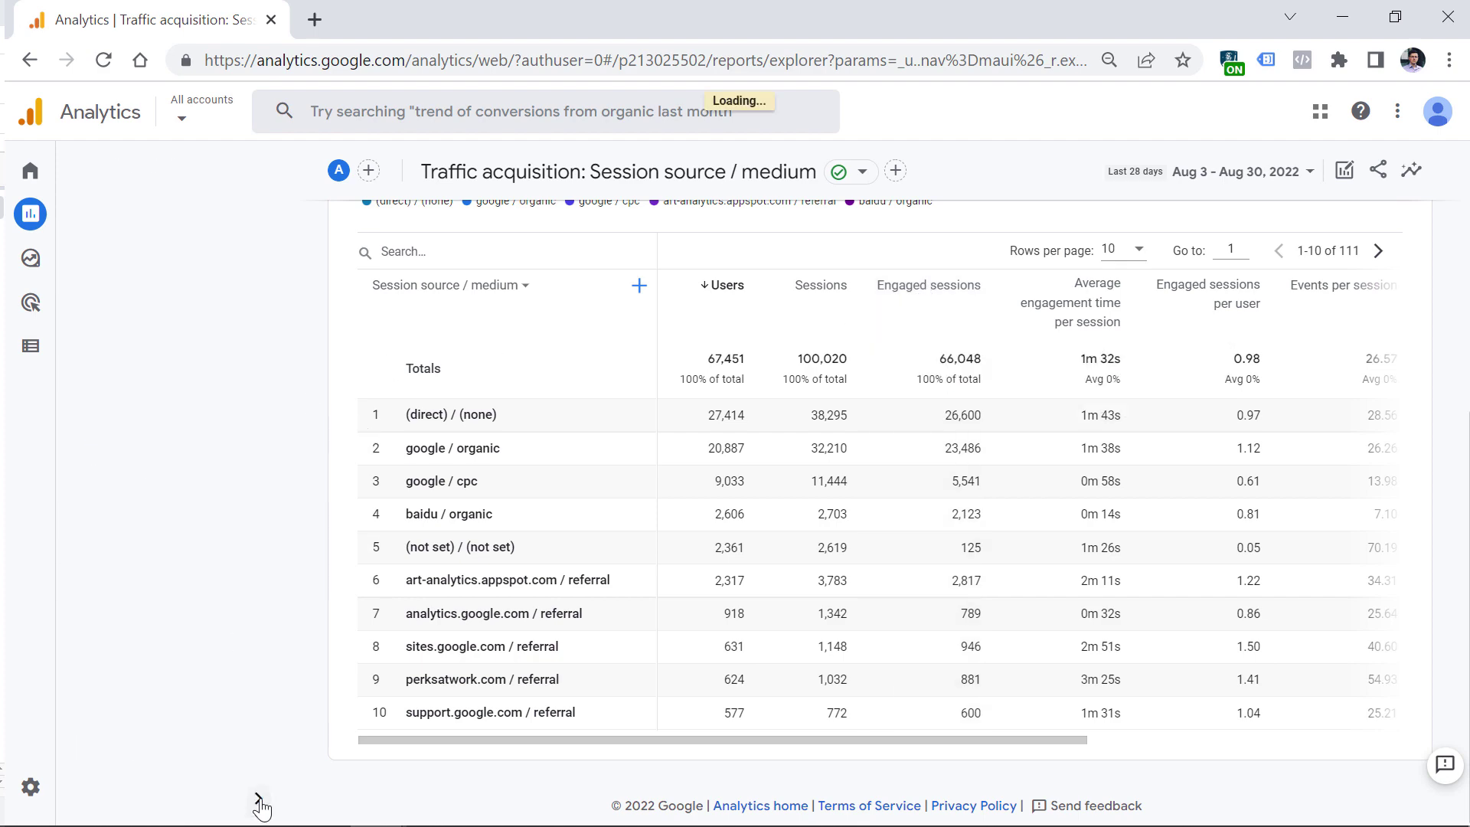
pyautogui.hotkey('ctrl', '-')
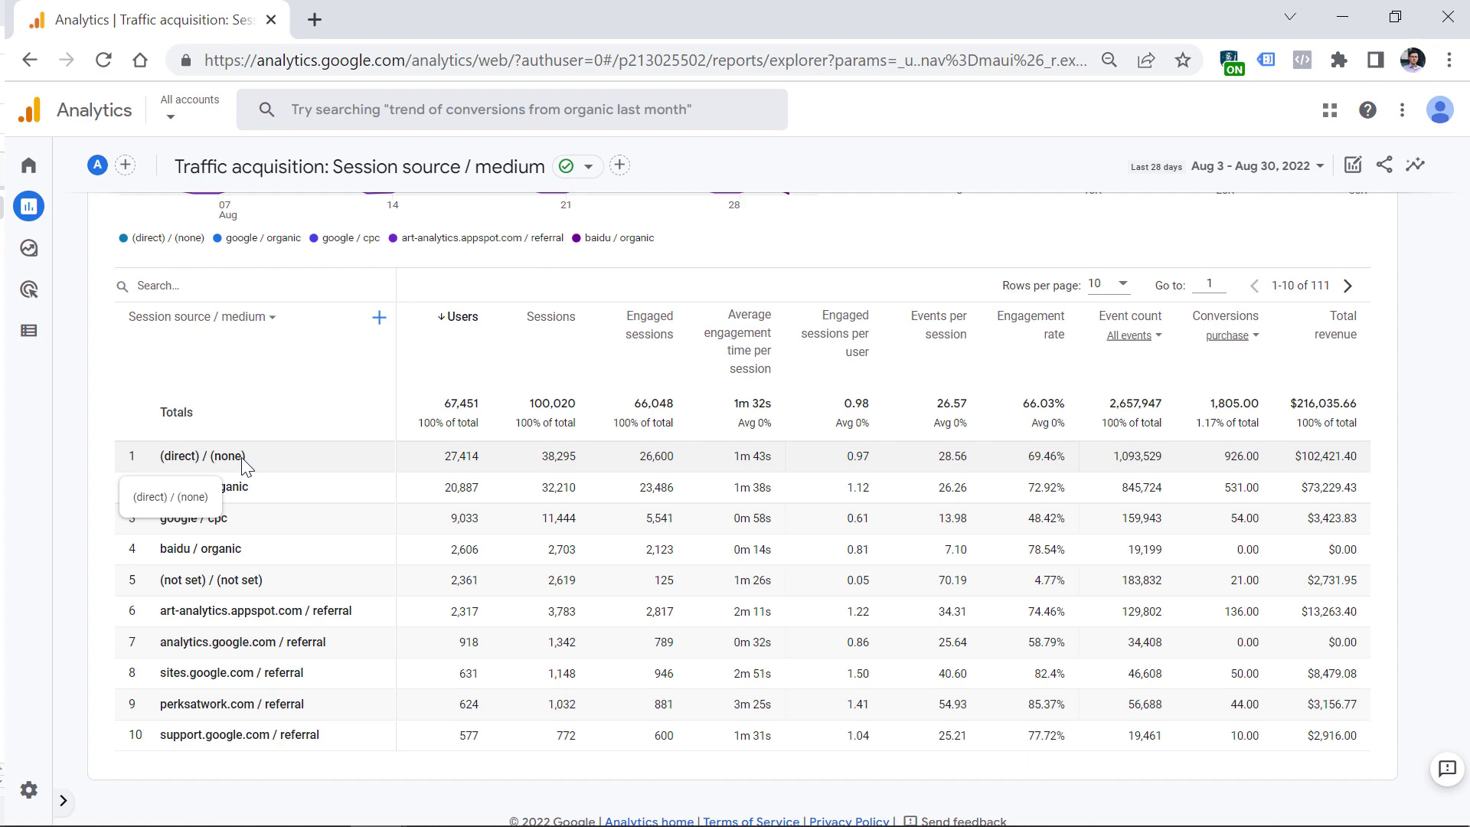
pyautogui.hotkey('ctrl', '+')
pyautogui.moveTo(916, 417)
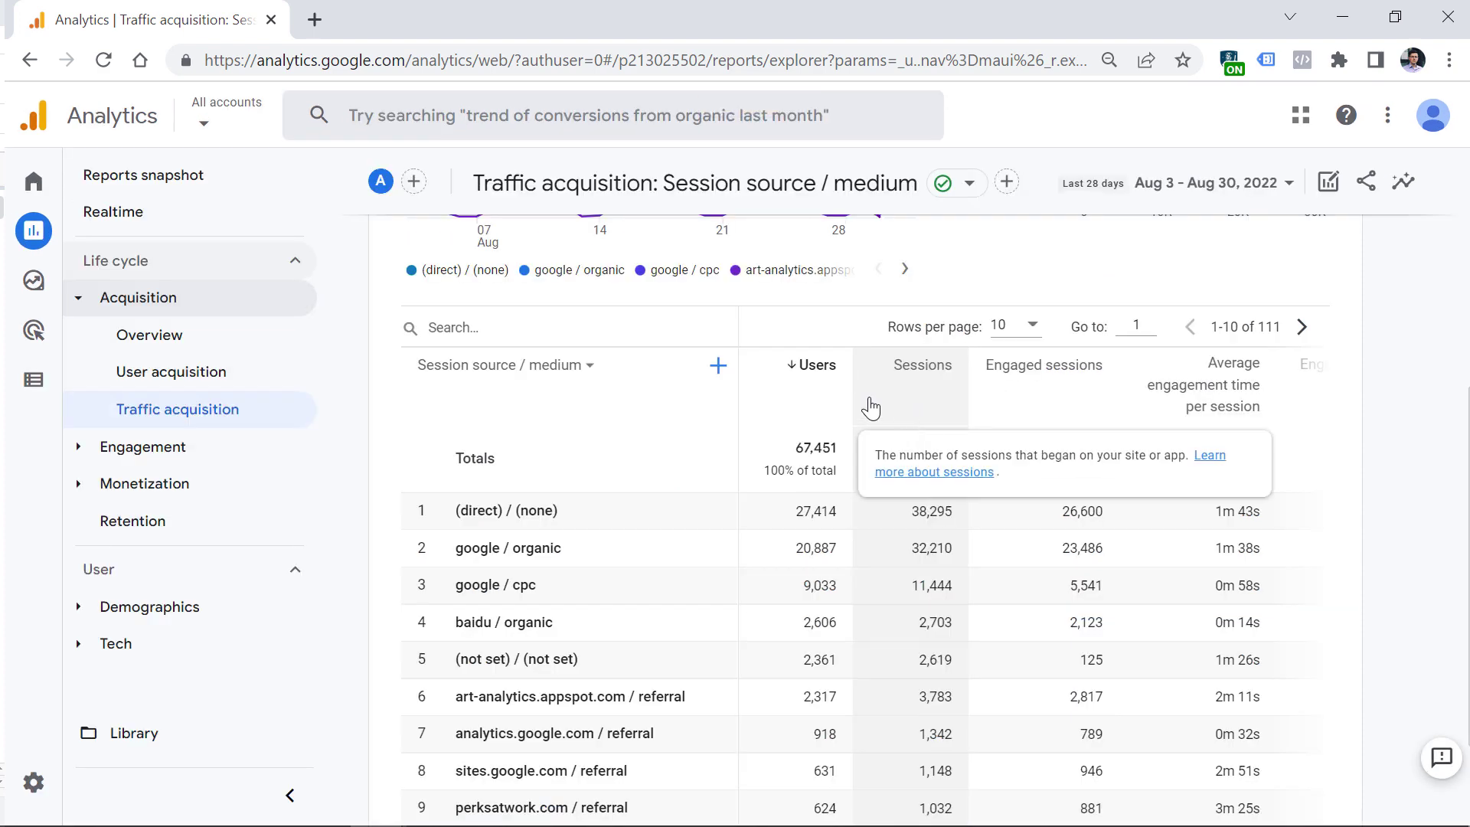
pyautogui.hotkey('ctrl', '-')
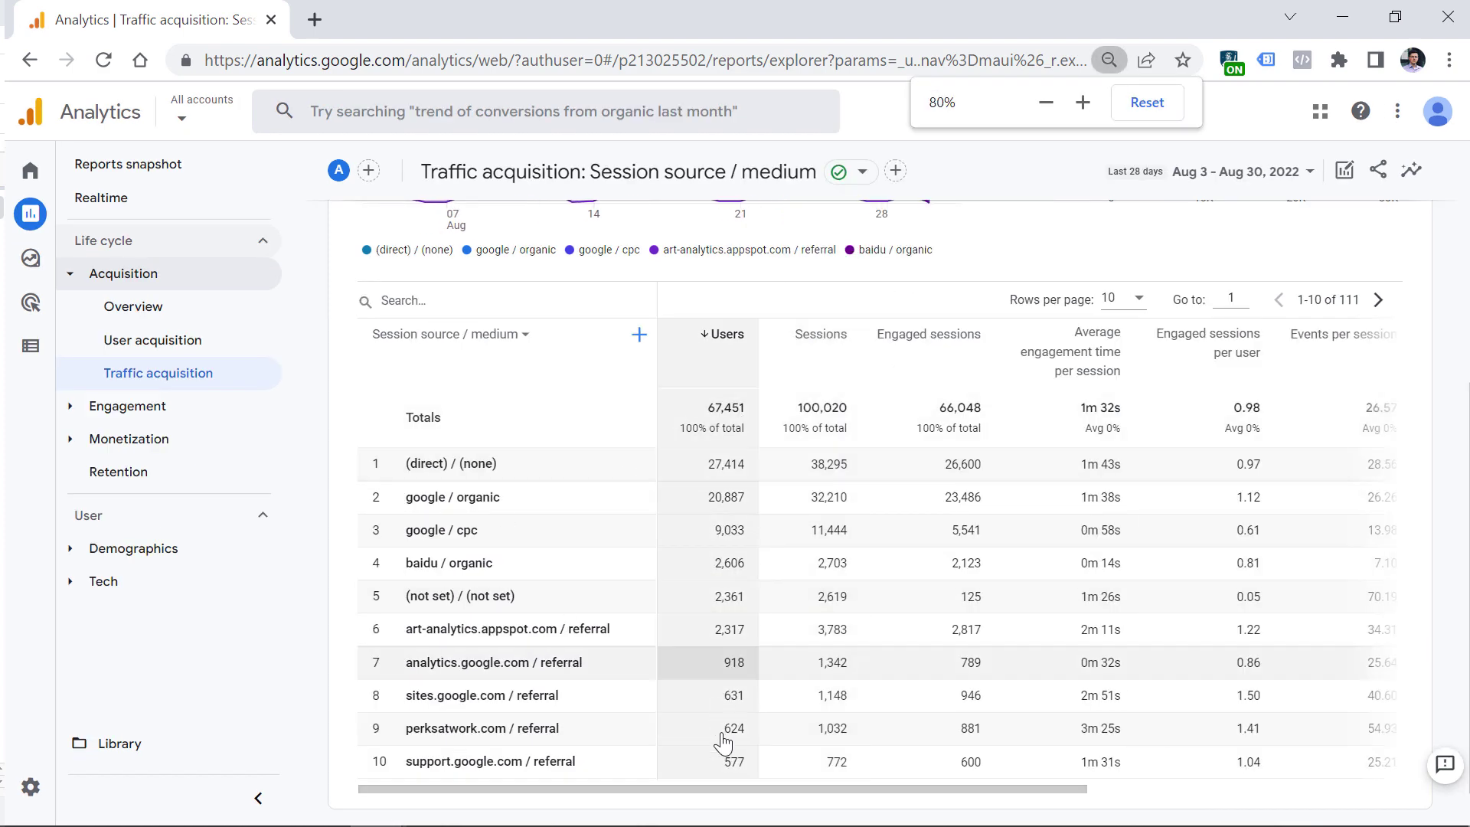
pyautogui.moveTo(35, 216)
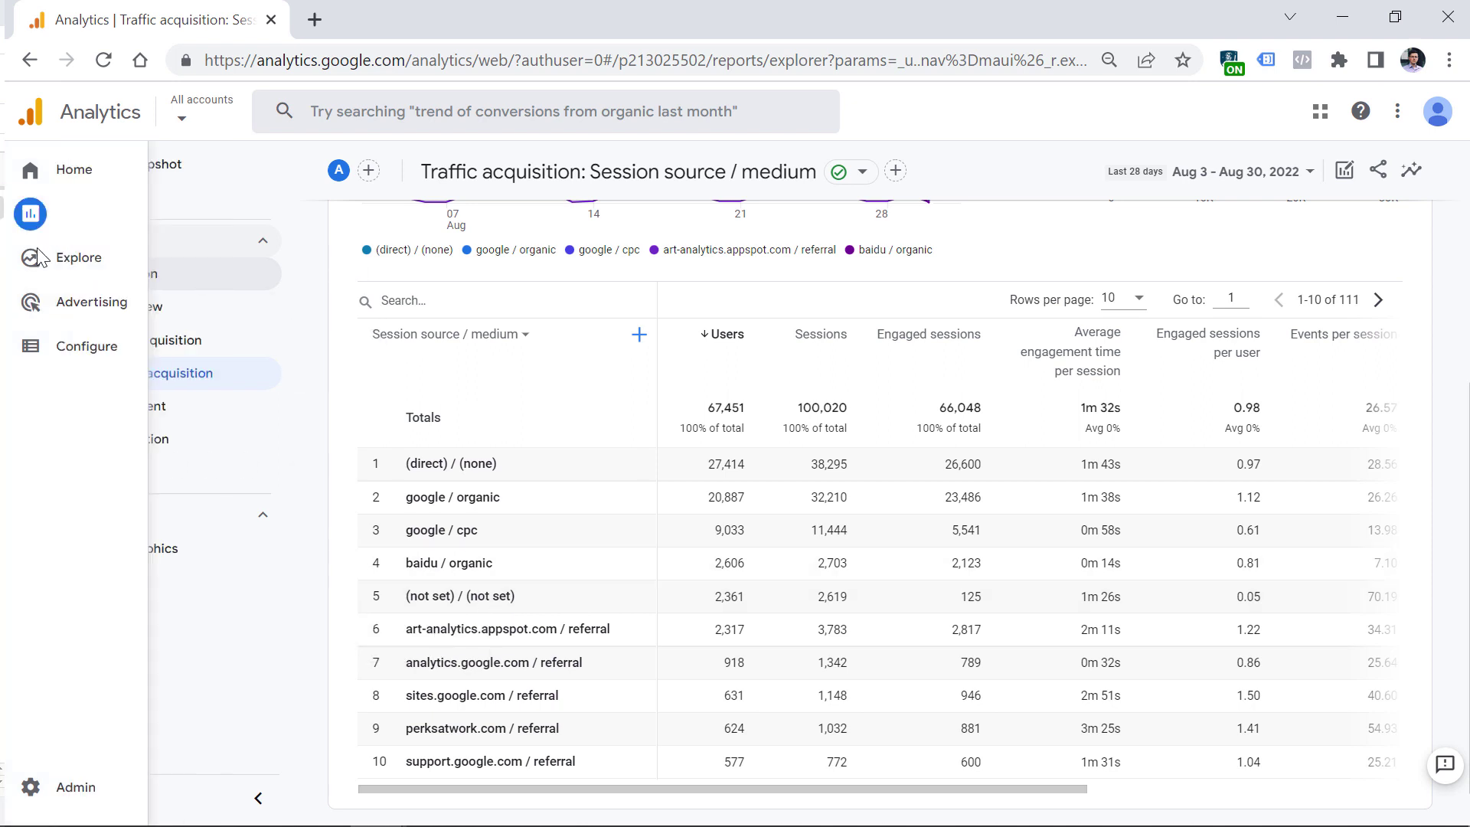
pyautogui.moveTo(40, 270)
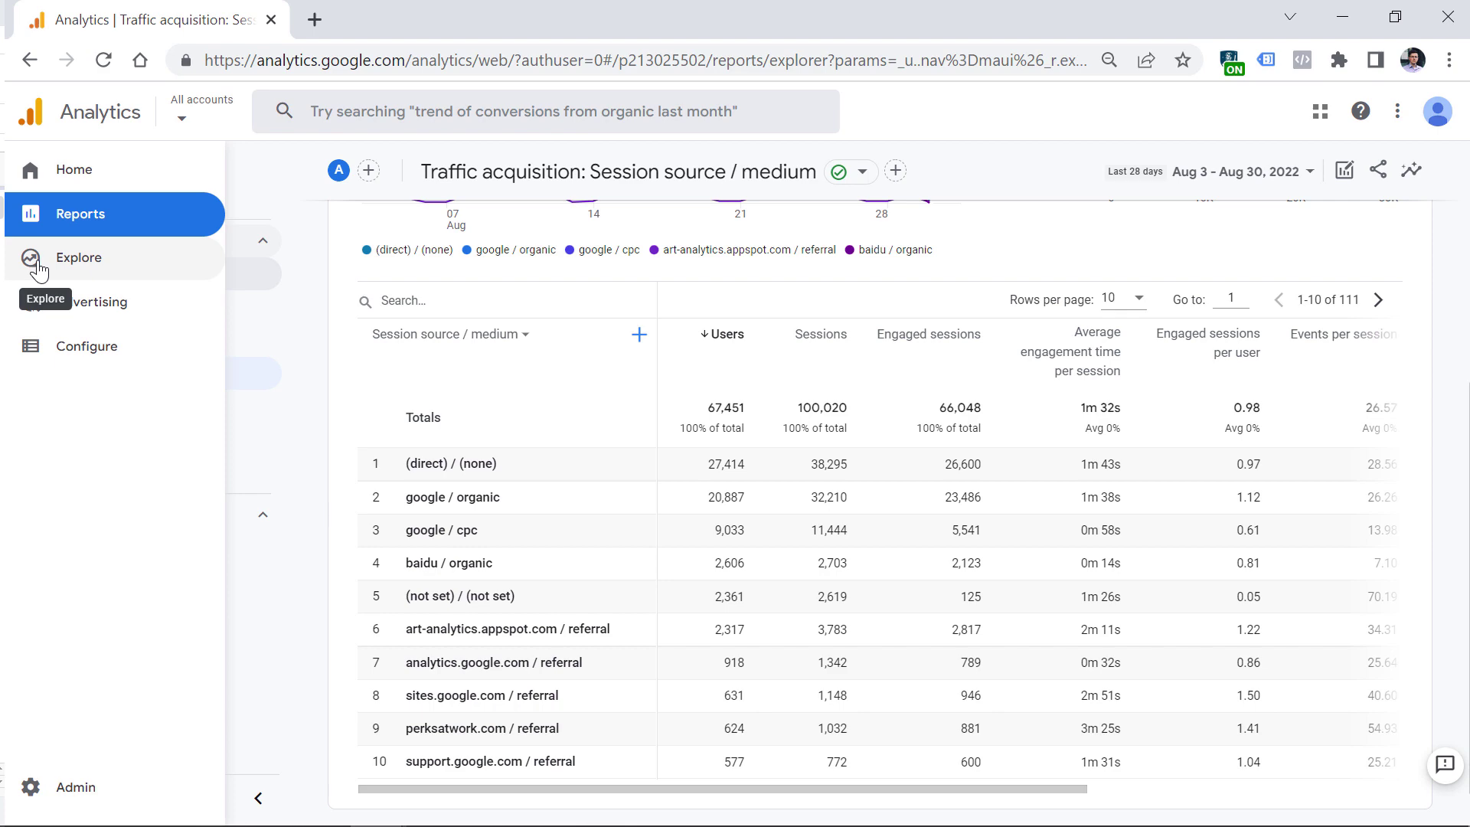
pyautogui.moveTo(938, 370)
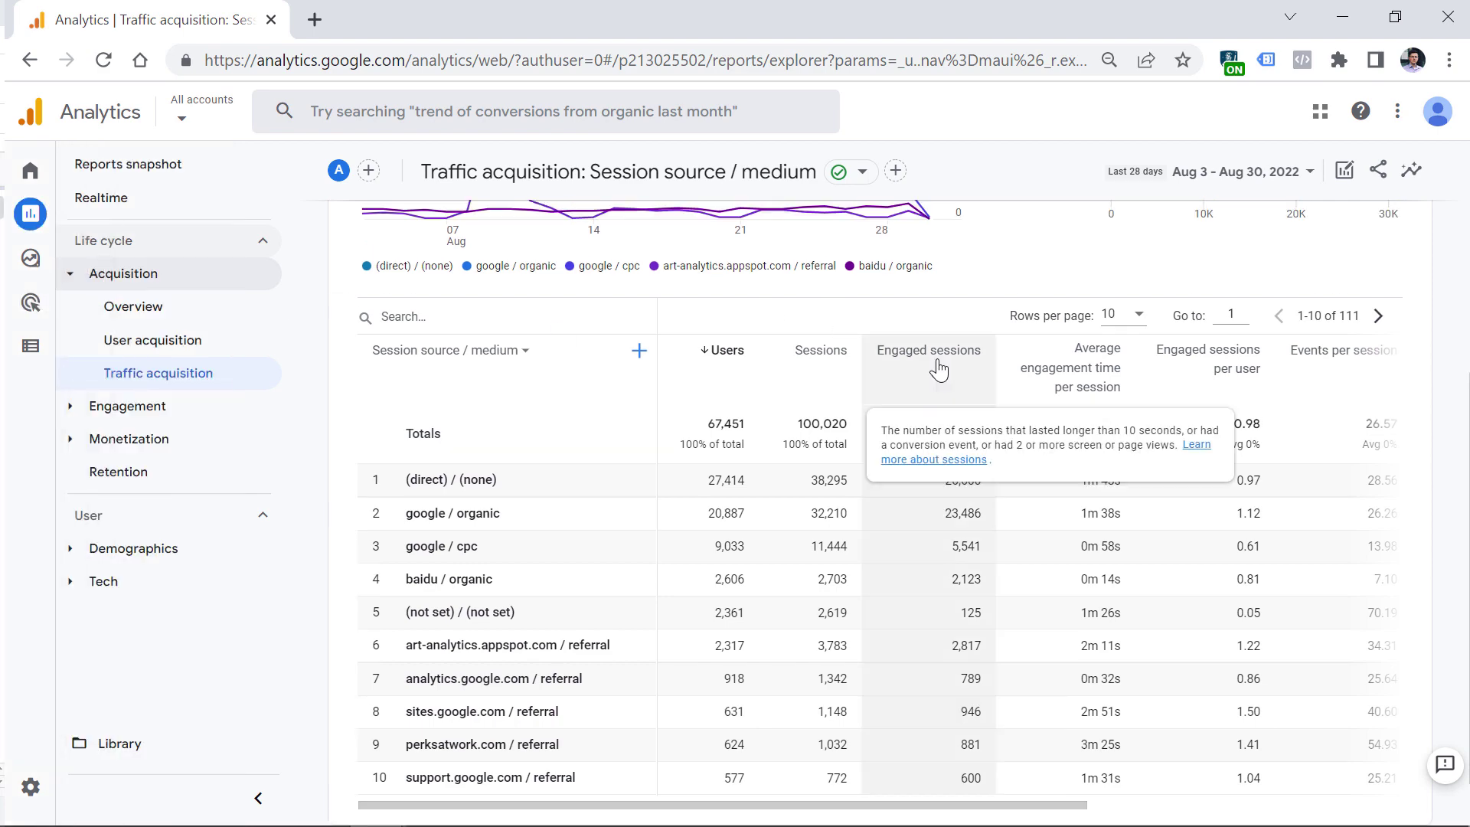
pyautogui.scroll(5, 1072, 306)
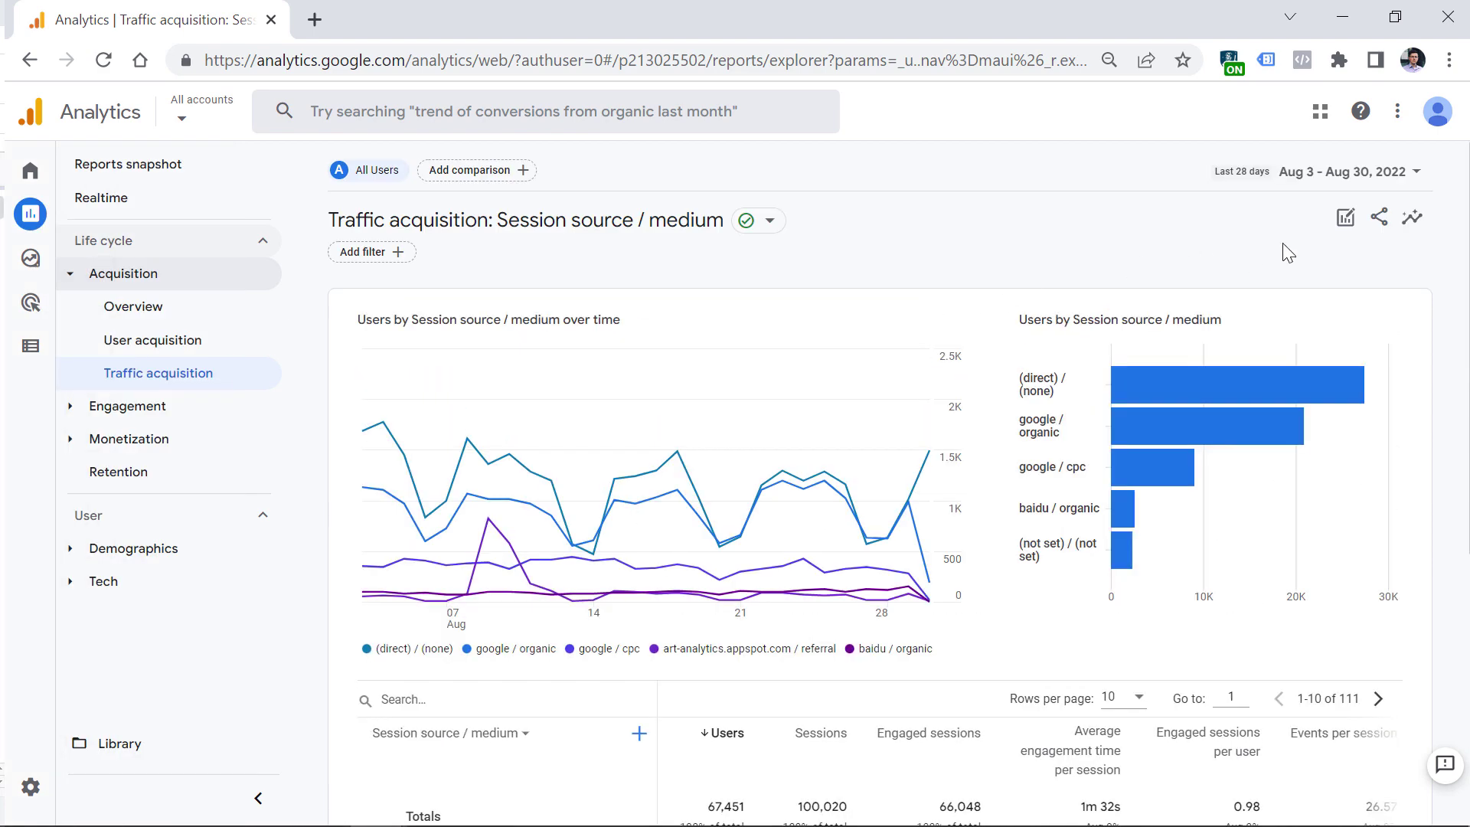
# Open the Traffic acquisition report as a free-form exploration and scroll its source / medium table
pyautogui.click(1345, 222)
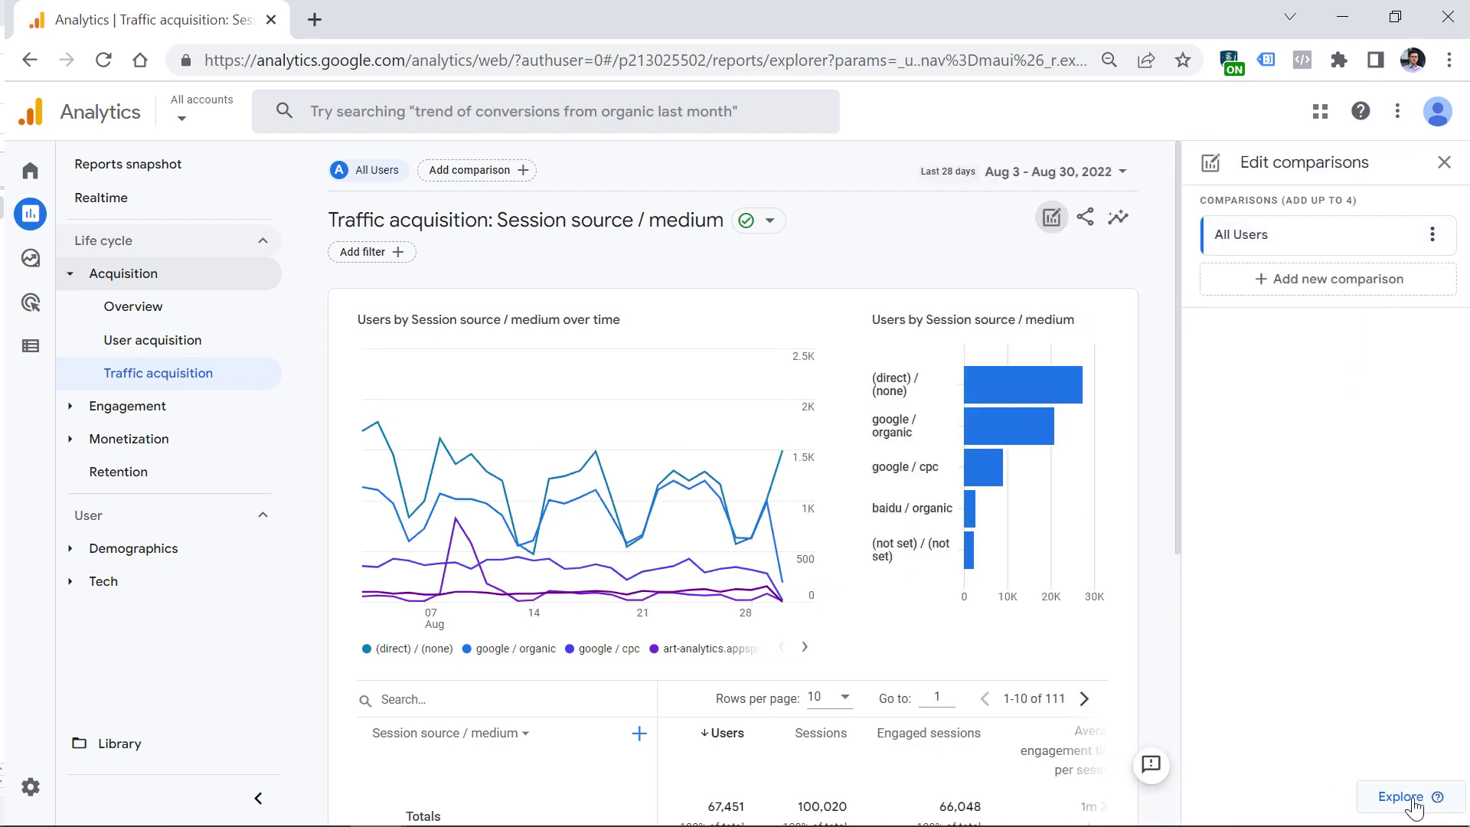
pyautogui.click(1412, 799)
pyautogui.moveTo(656, 657); pyautogui.dragTo(1134, 631)
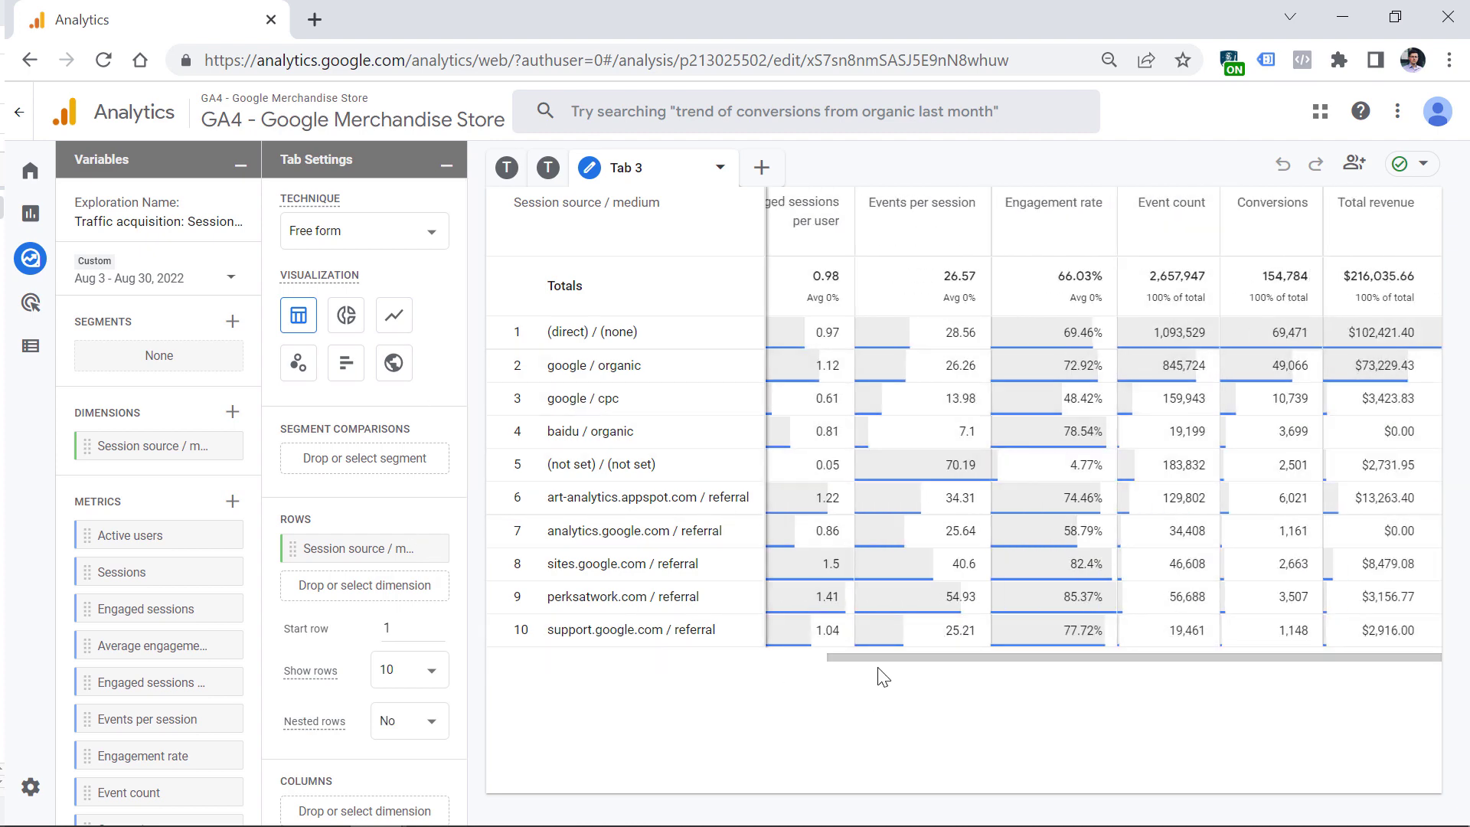
pyautogui.moveTo(879, 669); pyautogui.dragTo(541, 673)
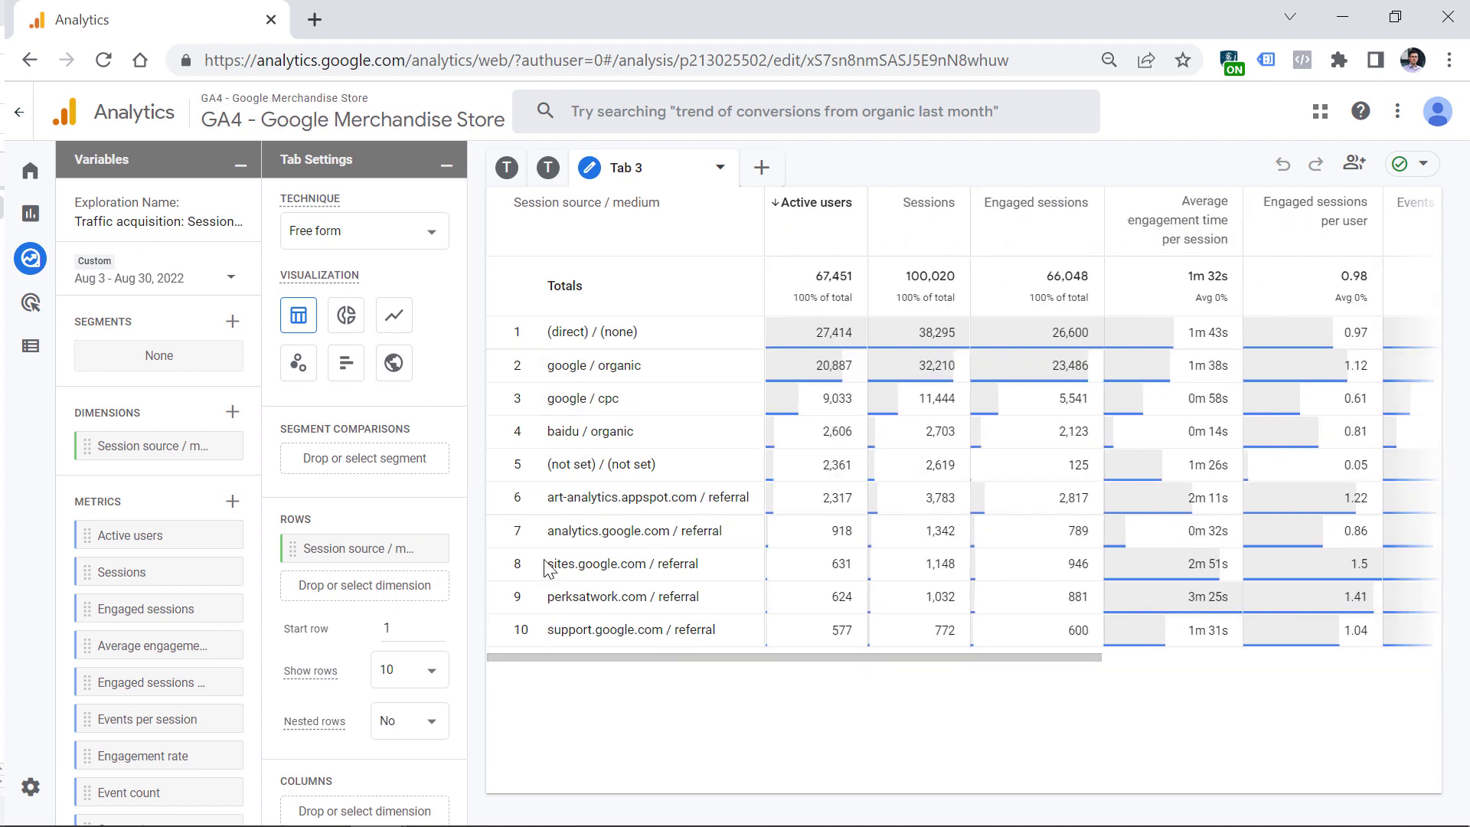
pyautogui.scroll(-1, 170, 352)
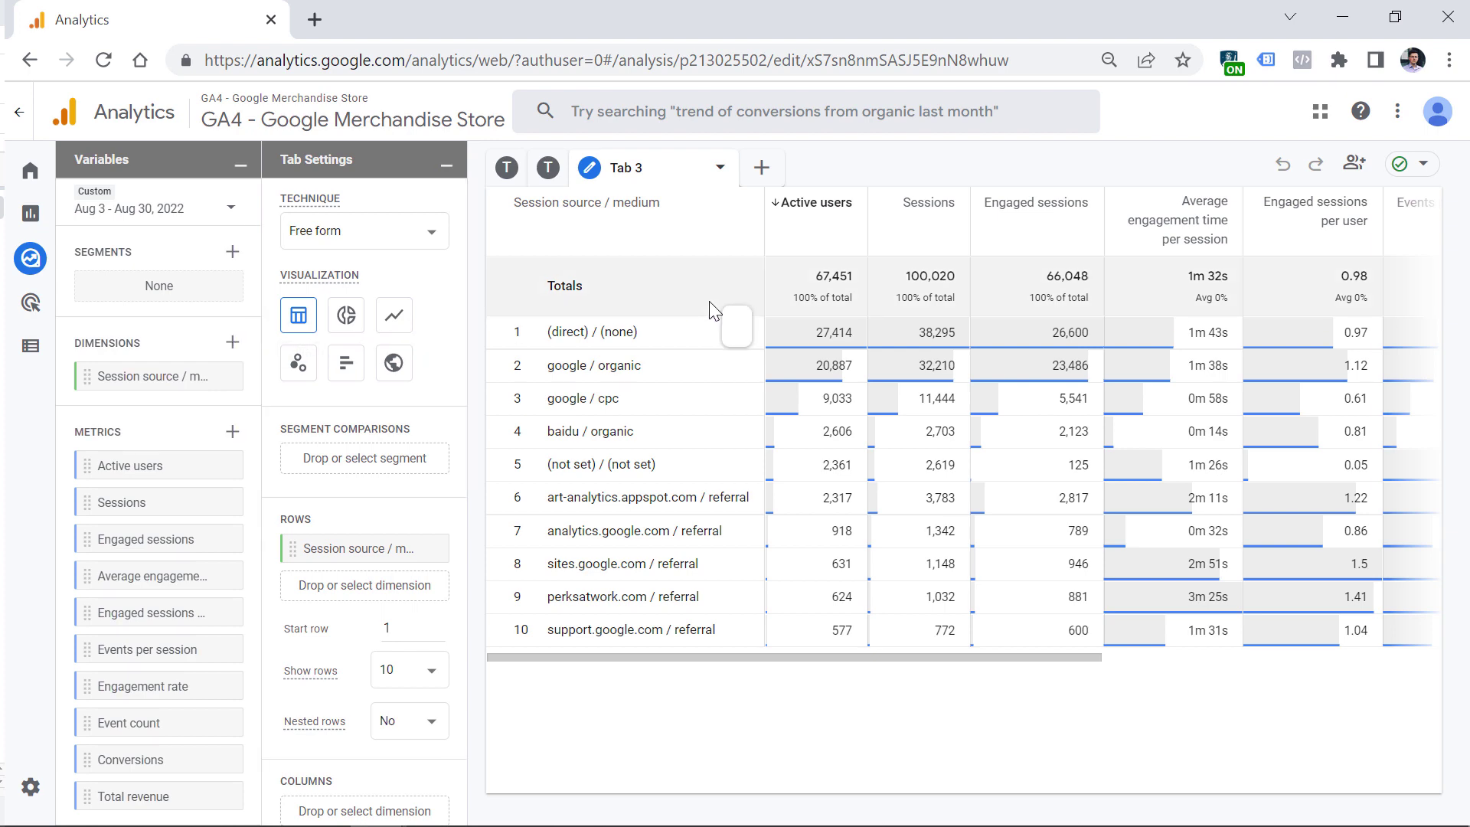
# Import Session campaign and Session manual term, adding both as row dimensions after source / medium
pyautogui.click(232, 342)
pyautogui.click(672, 108)
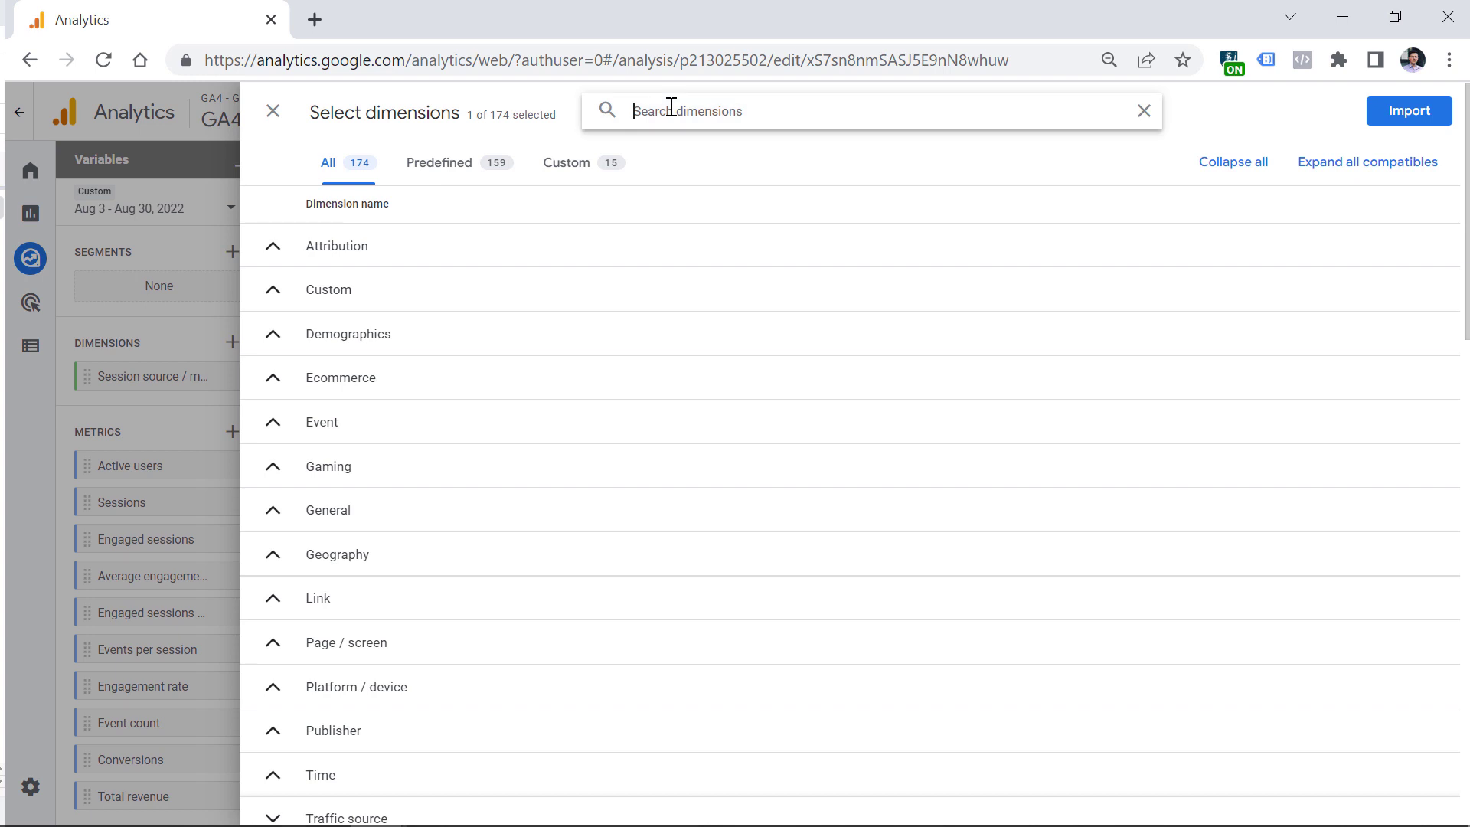
pyautogui.write('session')
pyautogui.click(423, 389)
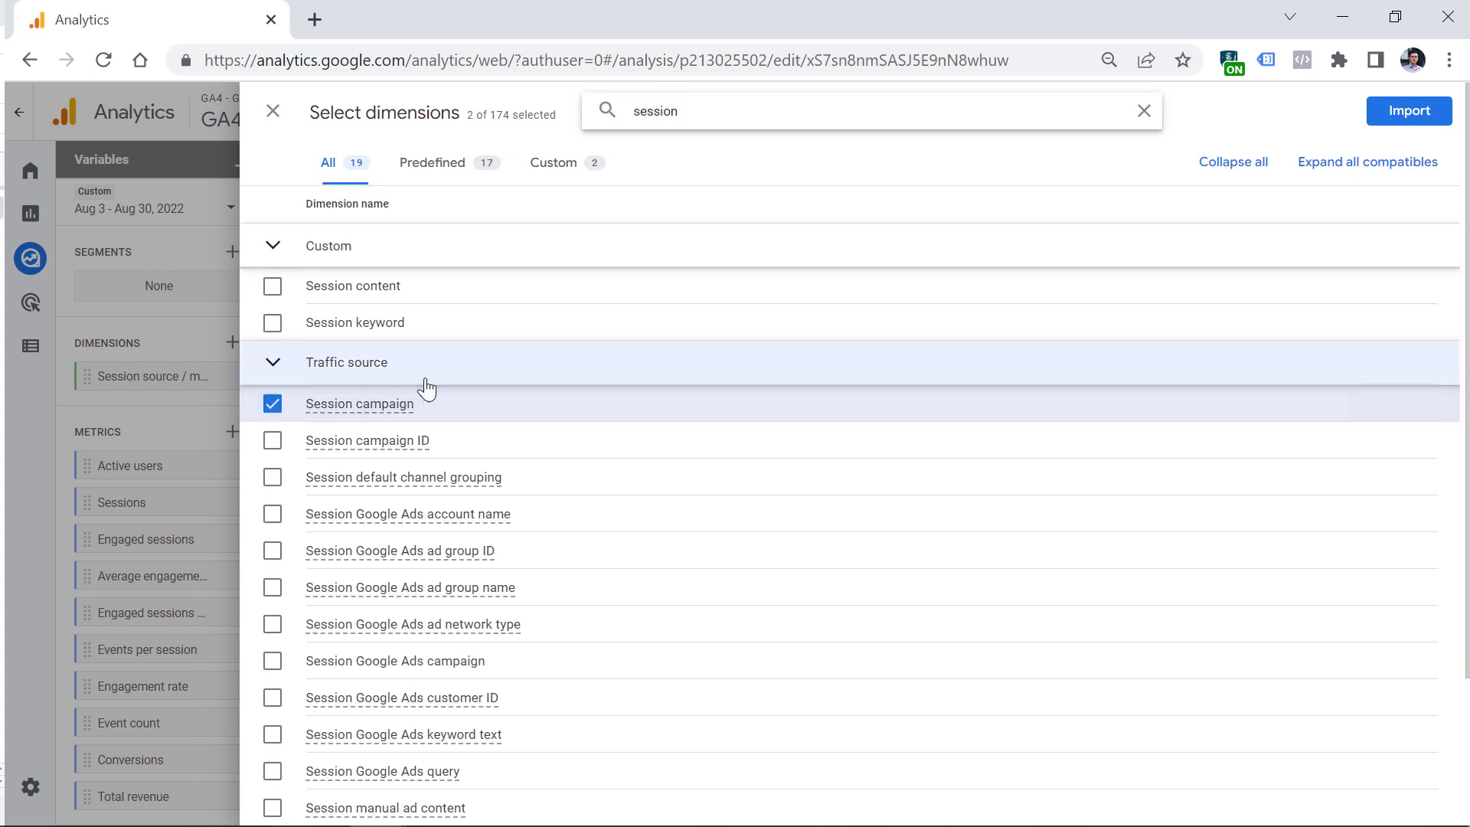
pyautogui.scroll(-2, 609, 496)
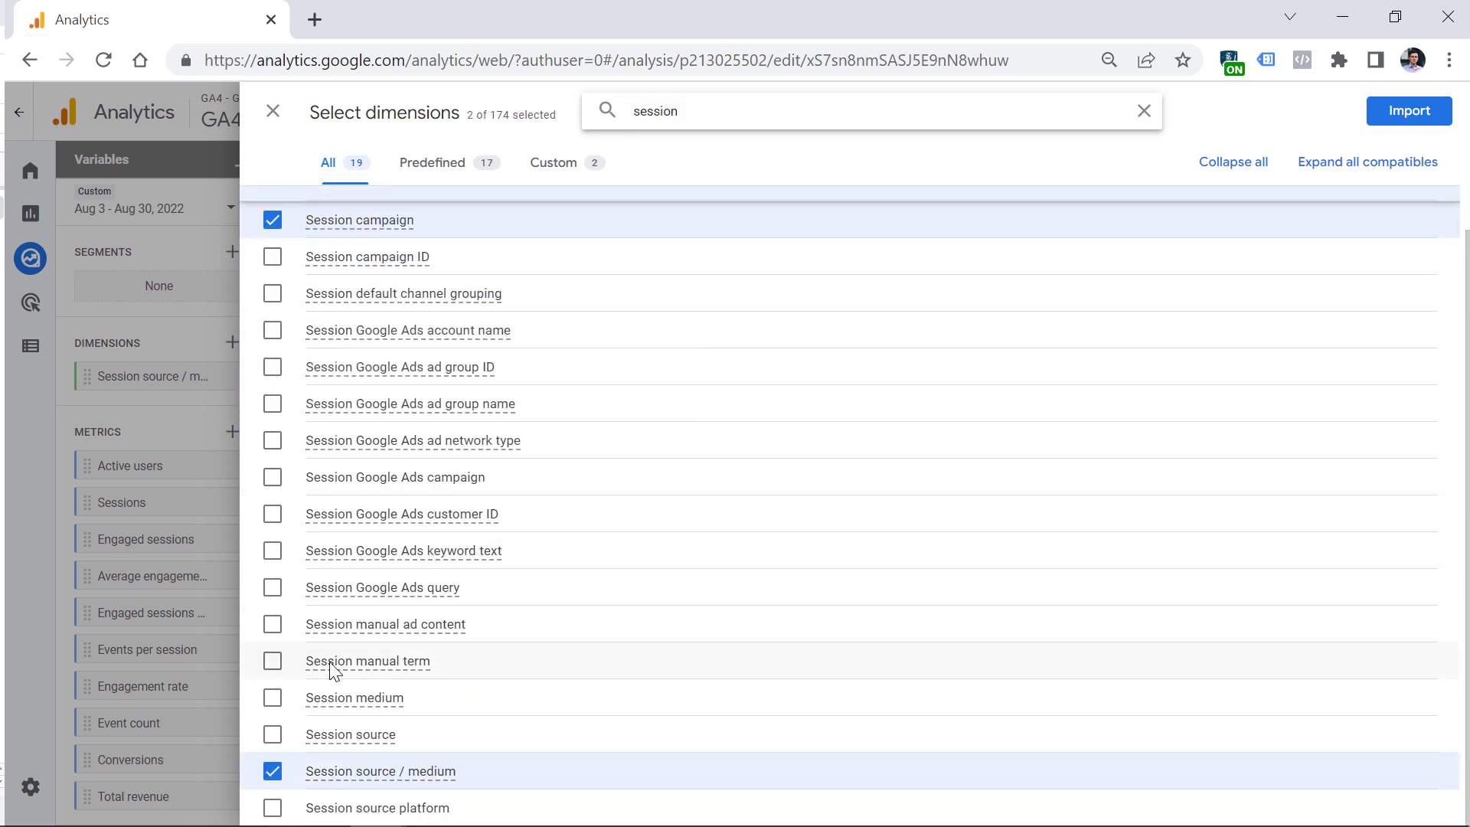
pyautogui.click(272, 660)
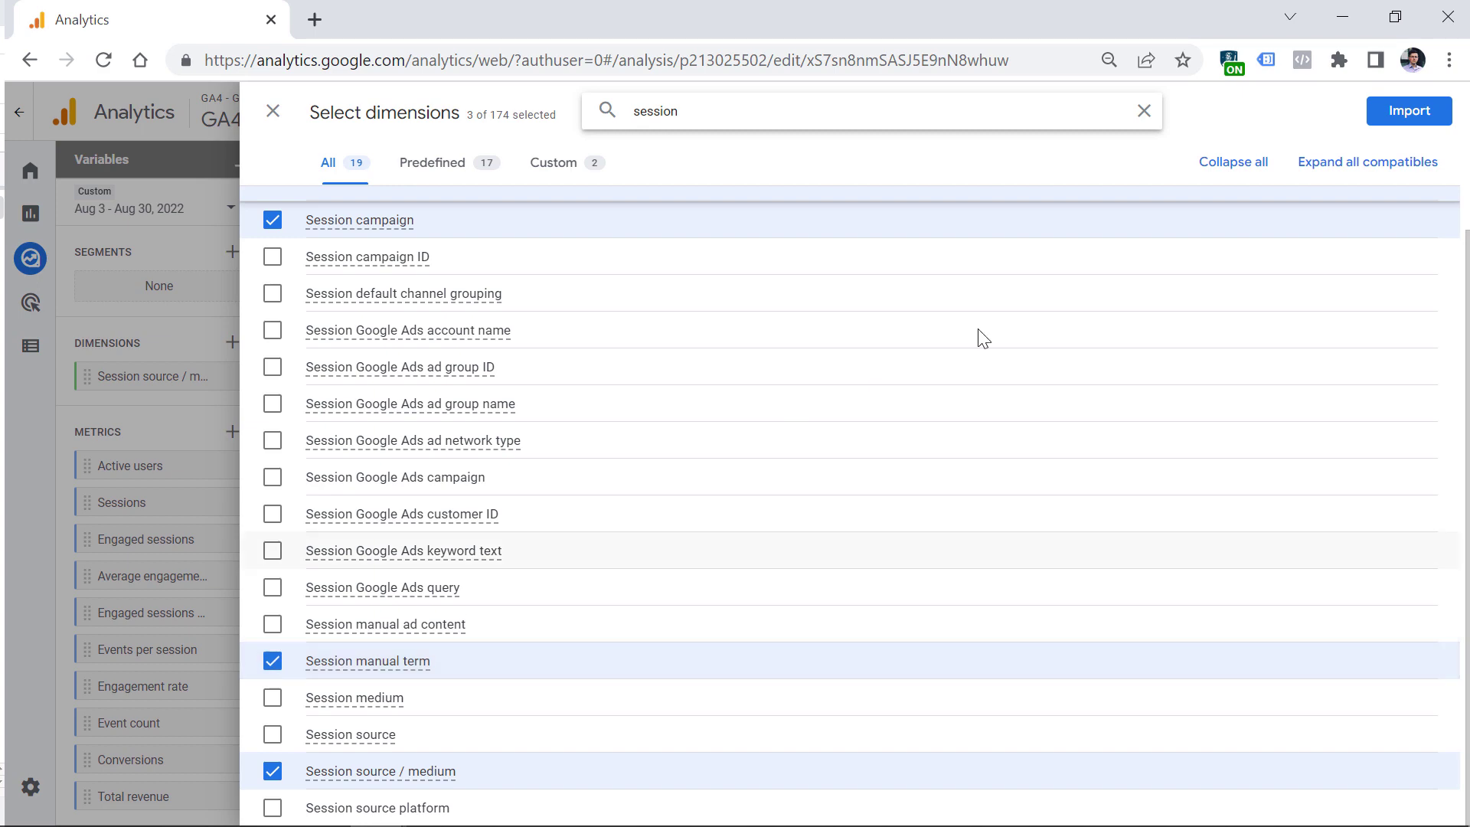
pyautogui.click(1411, 115)
pyautogui.doubleClick(150, 418)
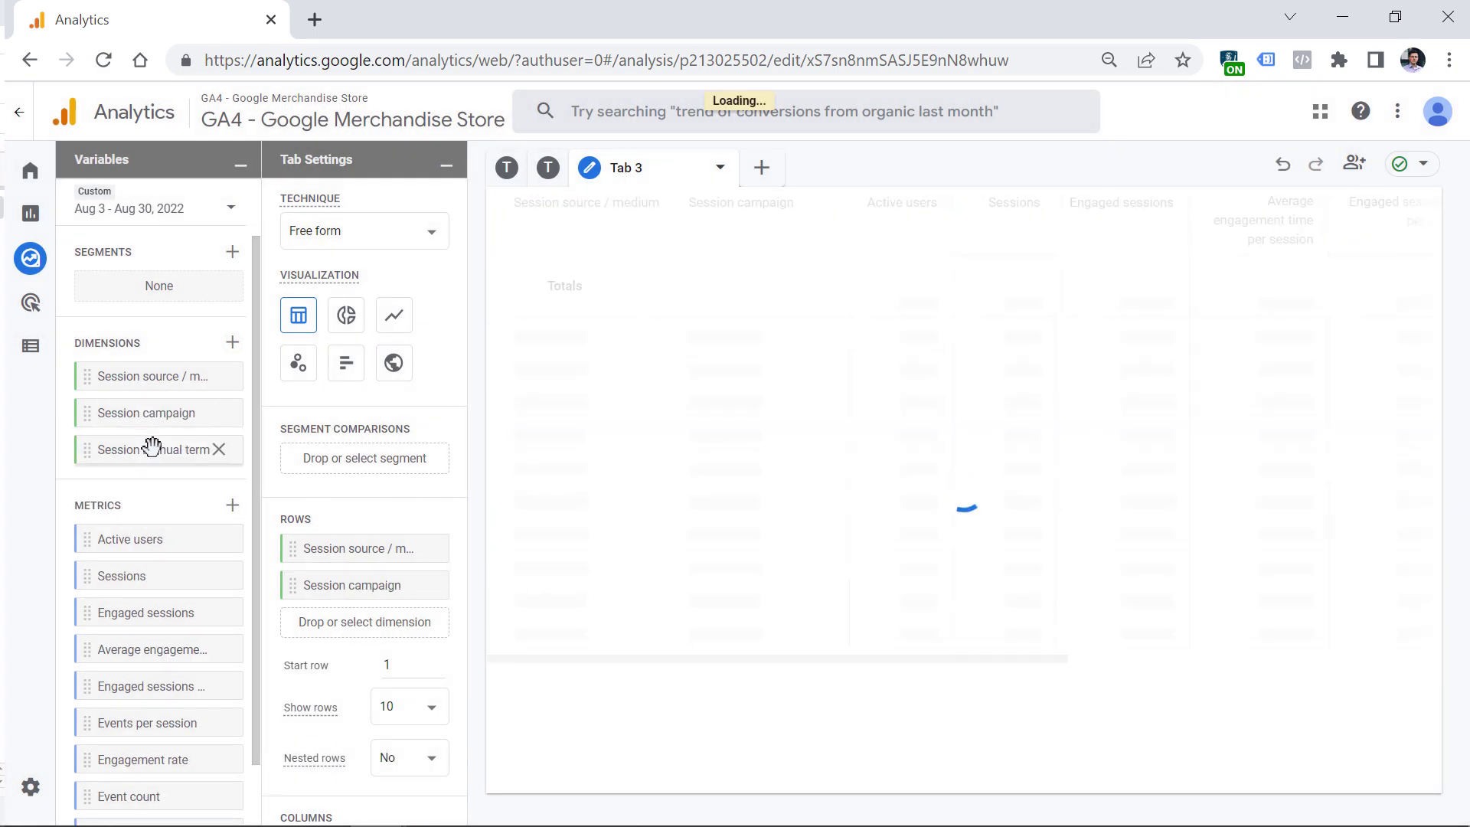
pyautogui.doubleClick(152, 448)
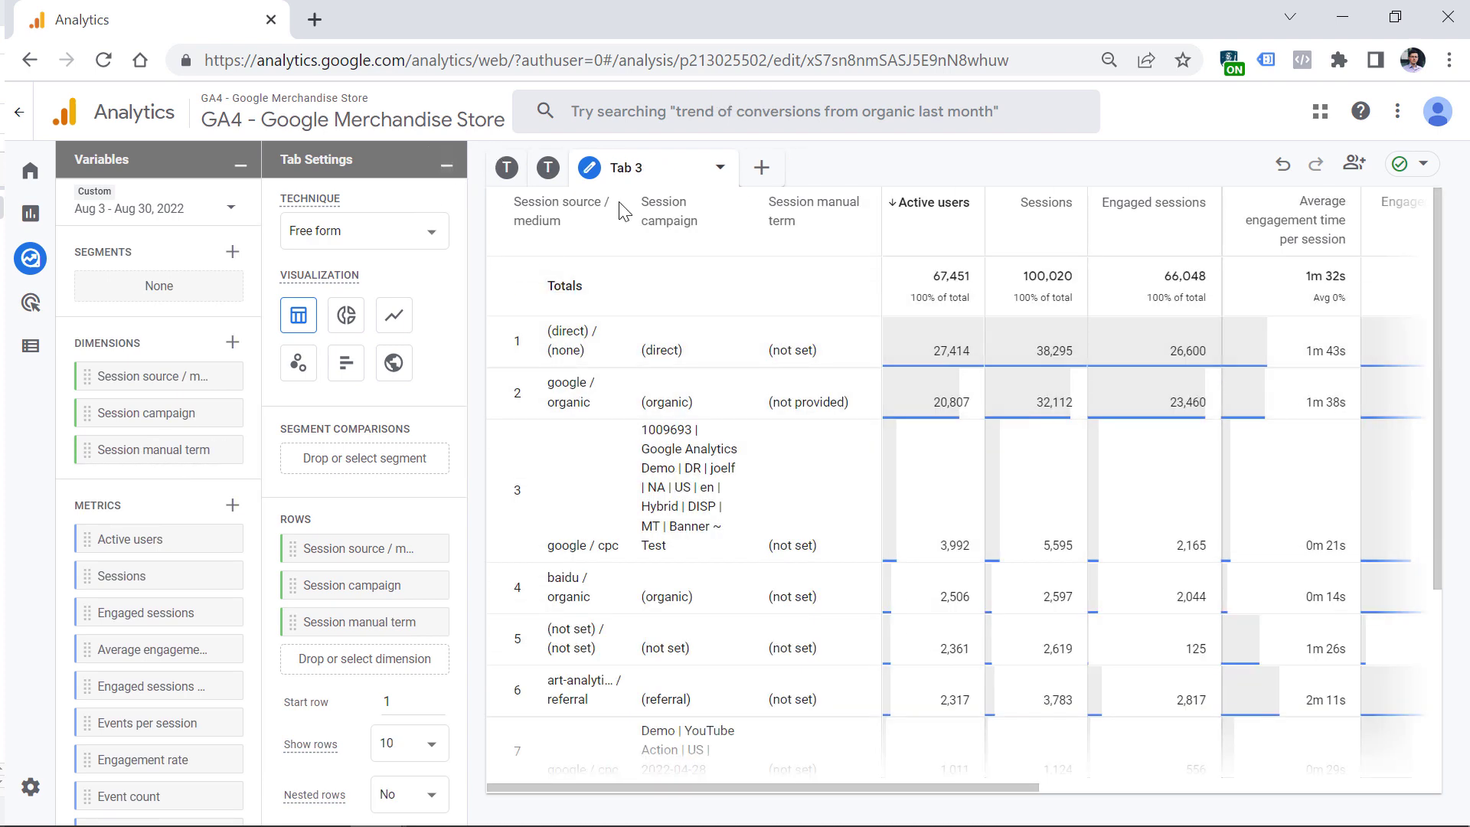
pyautogui.moveTo(622, 210)
pyautogui.click(446, 167)
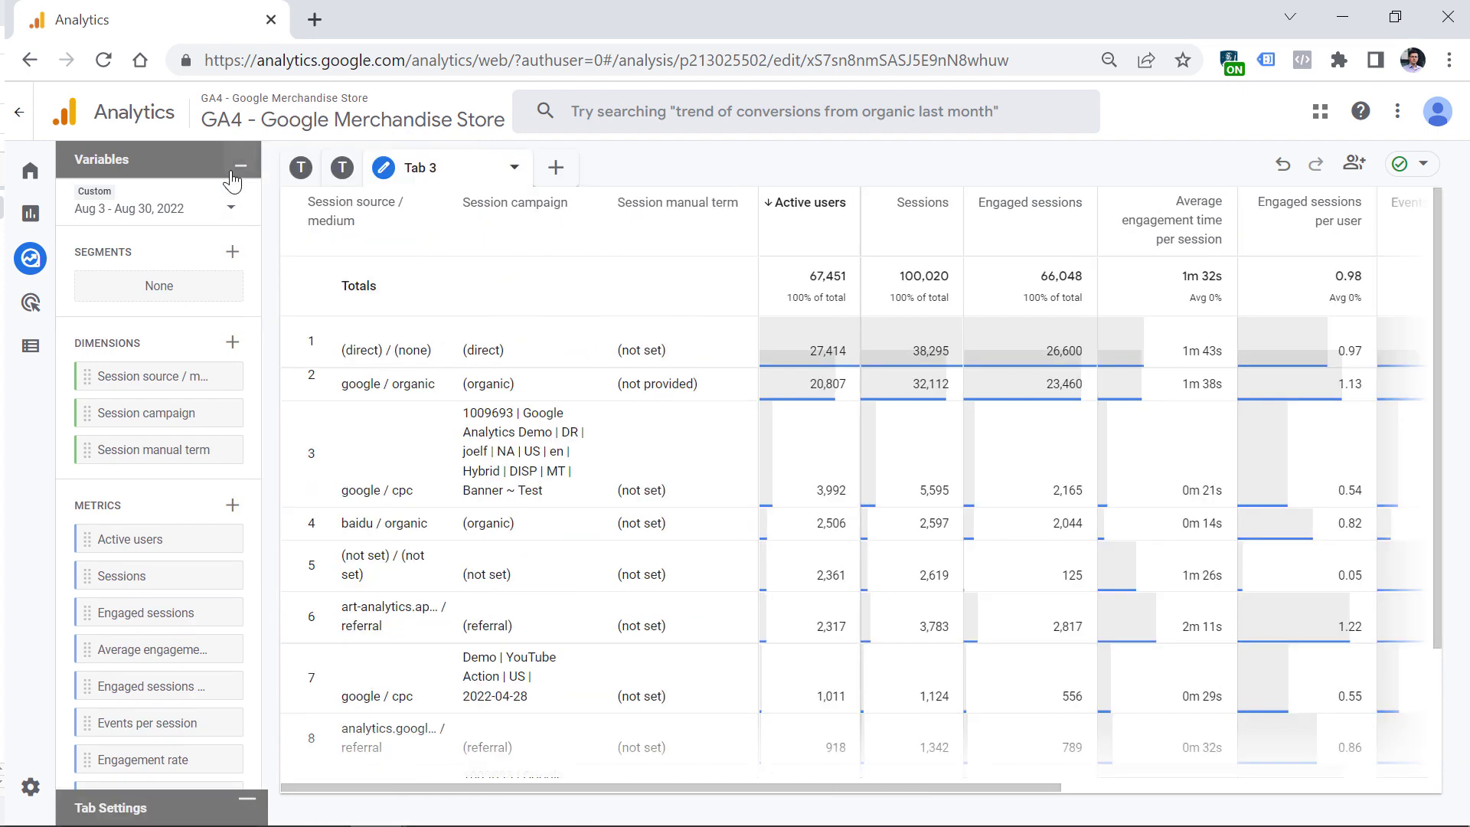
pyautogui.click(245, 169)
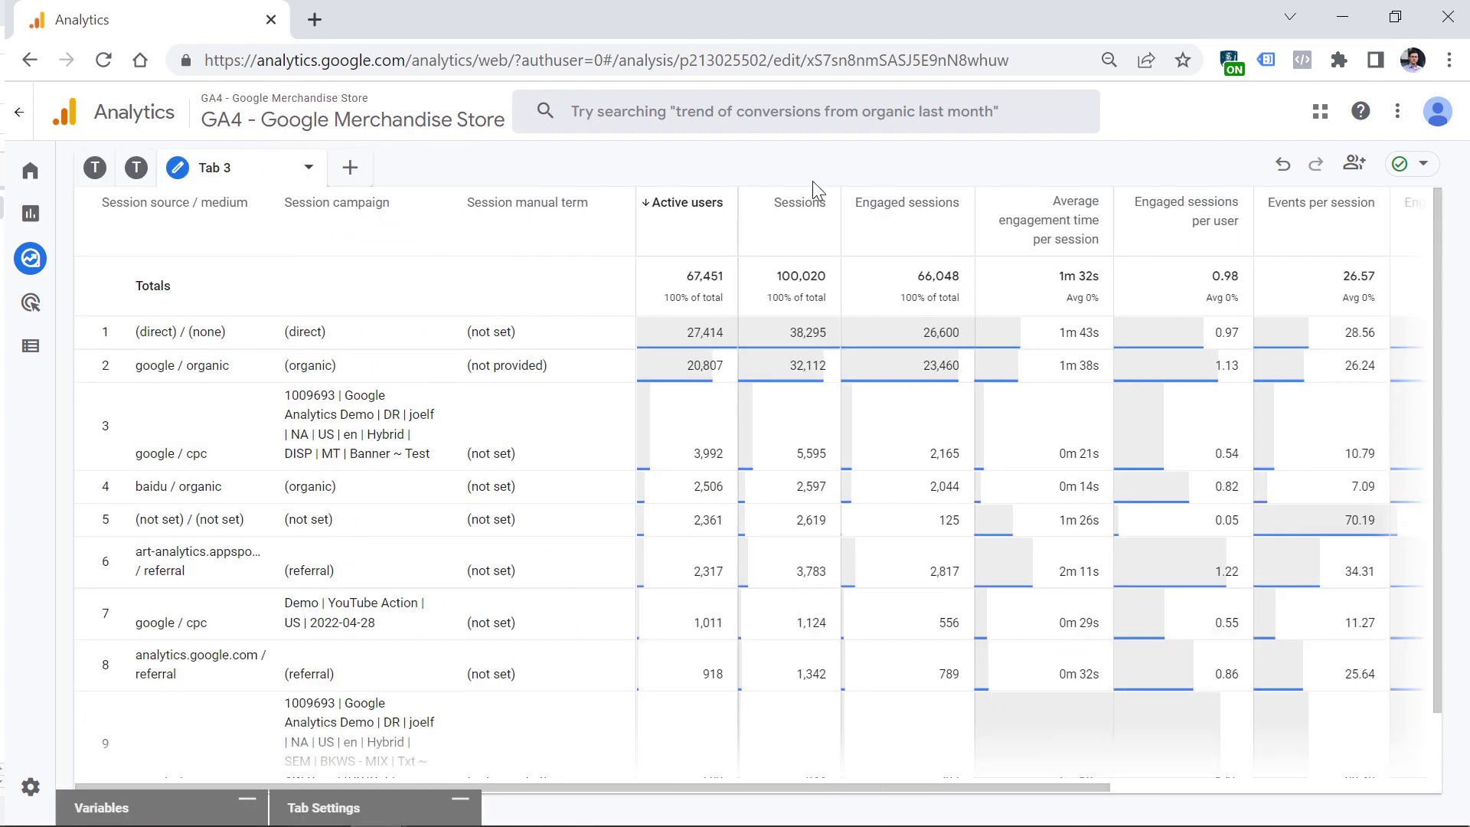
pyautogui.hotkey('ctrl', '-')
pyautogui.hotkey('ctrl', '-')
pyautogui.hotkey('ctrl', '-')
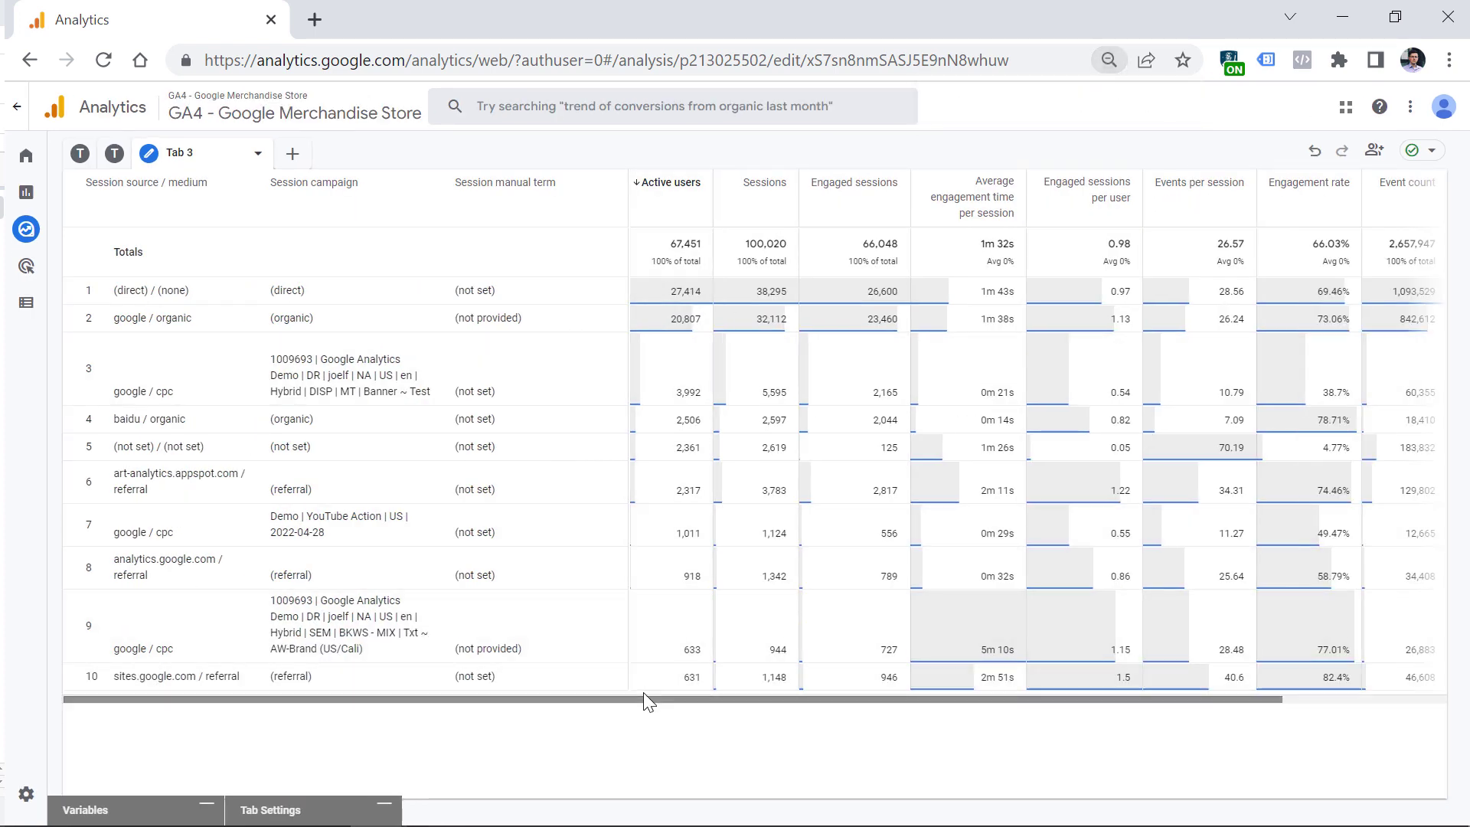
pyautogui.moveTo(647, 699); pyautogui.dragTo(940, 276)
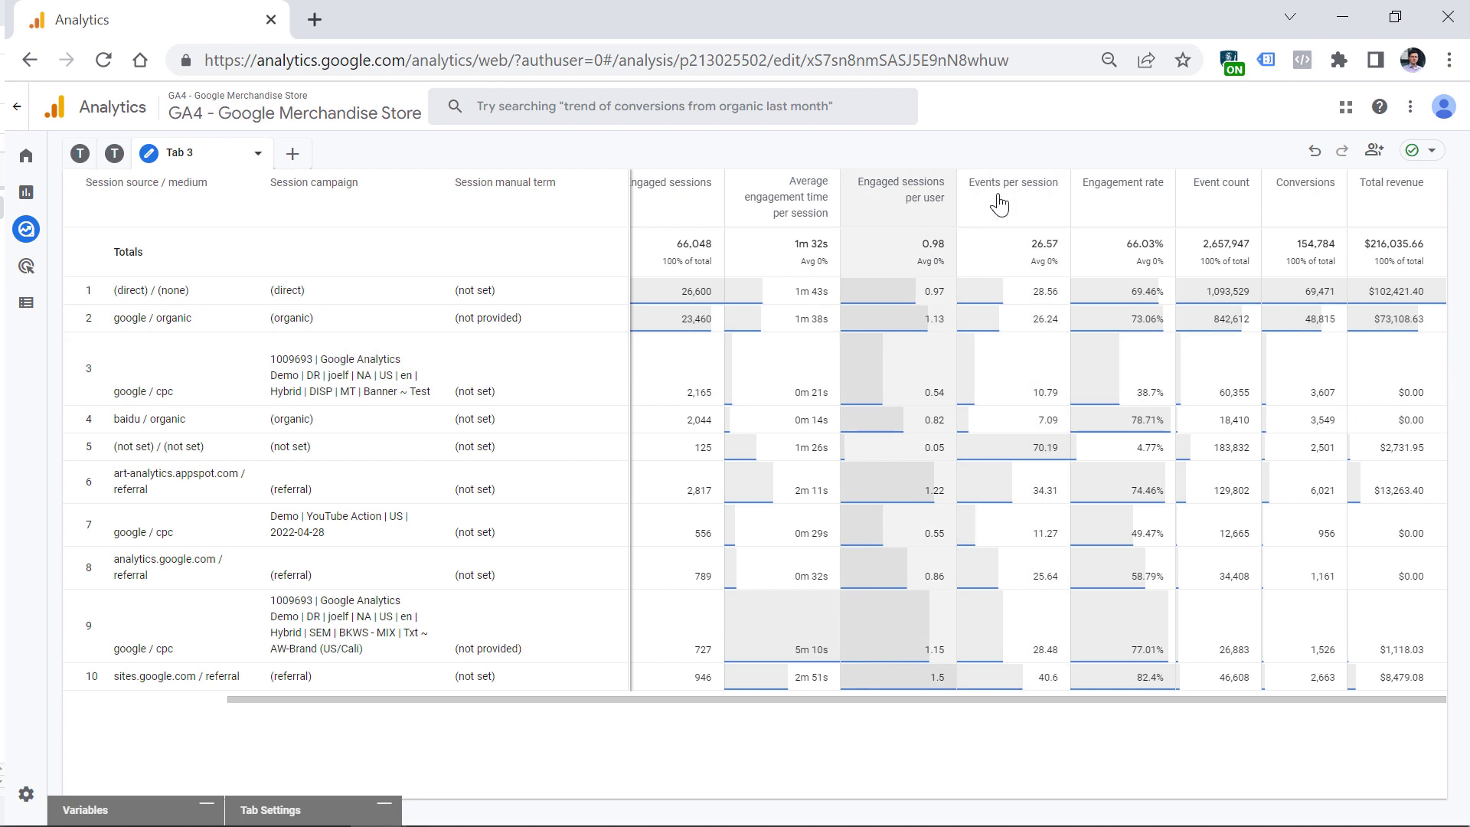
pyautogui.moveTo(1147, 207)
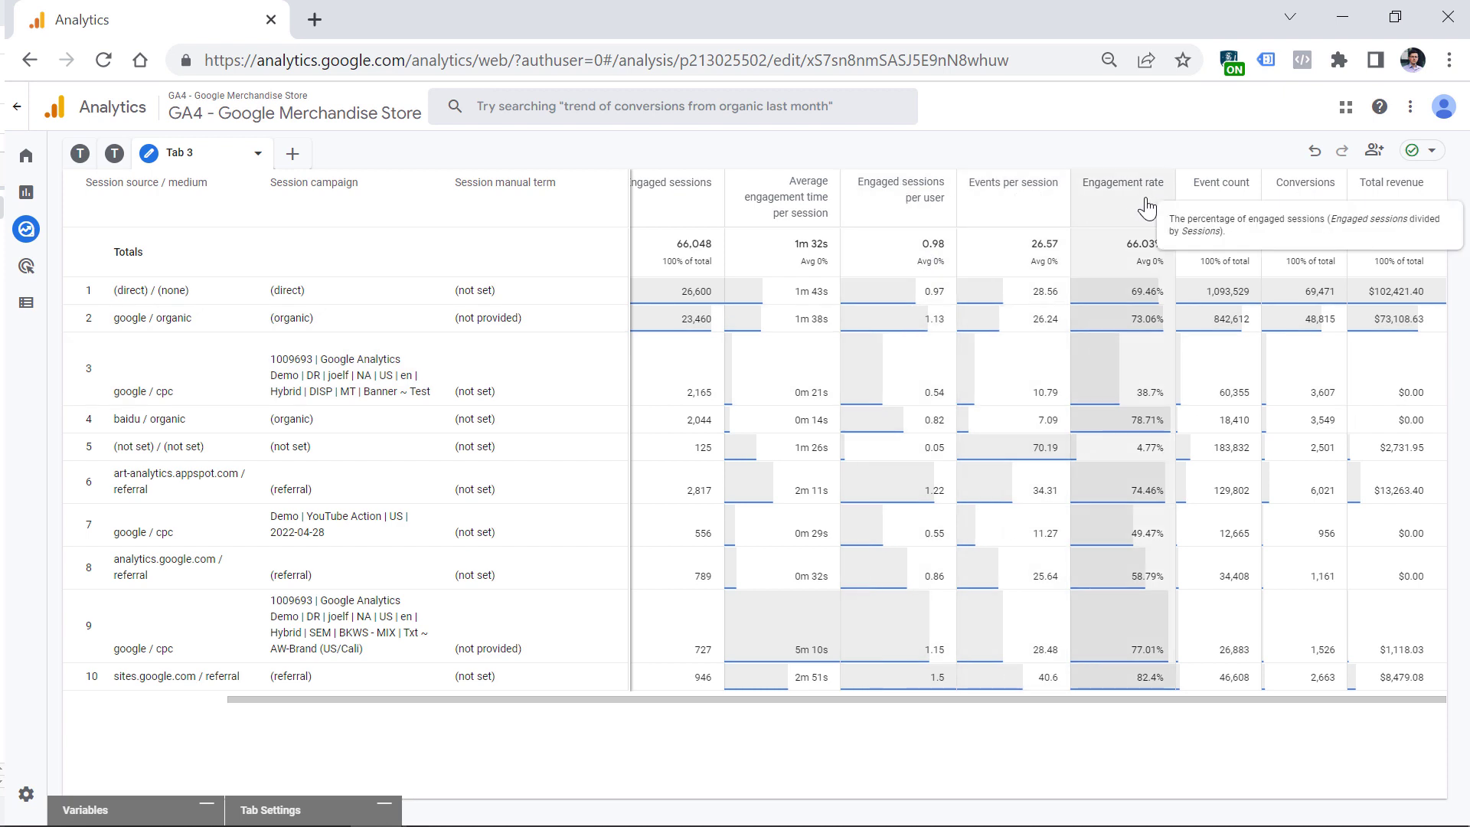
pyautogui.moveTo(966, 701); pyautogui.dragTo(847, 677)
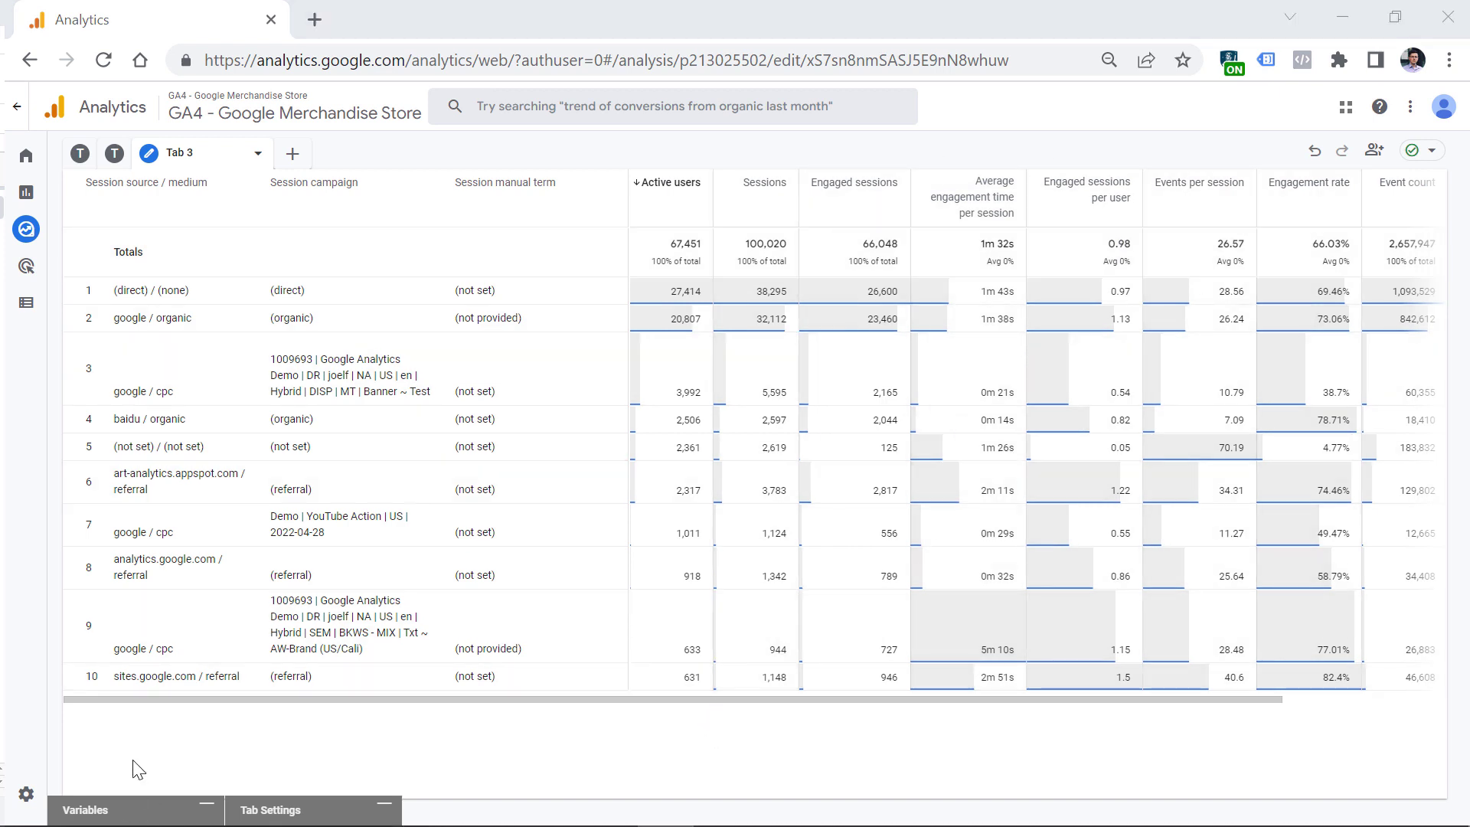
pyautogui.click(130, 817)
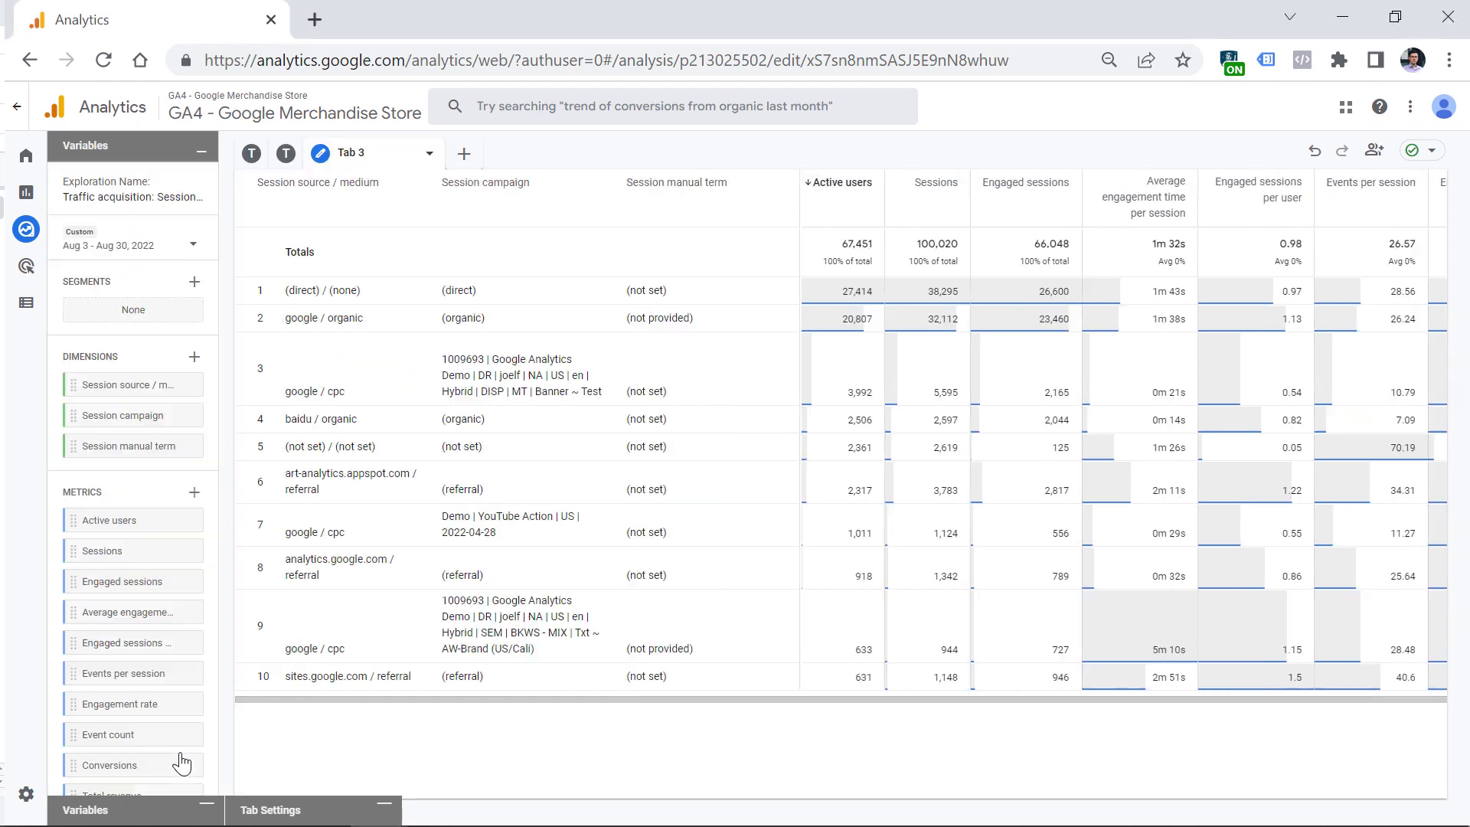
pyautogui.click(137, 812)
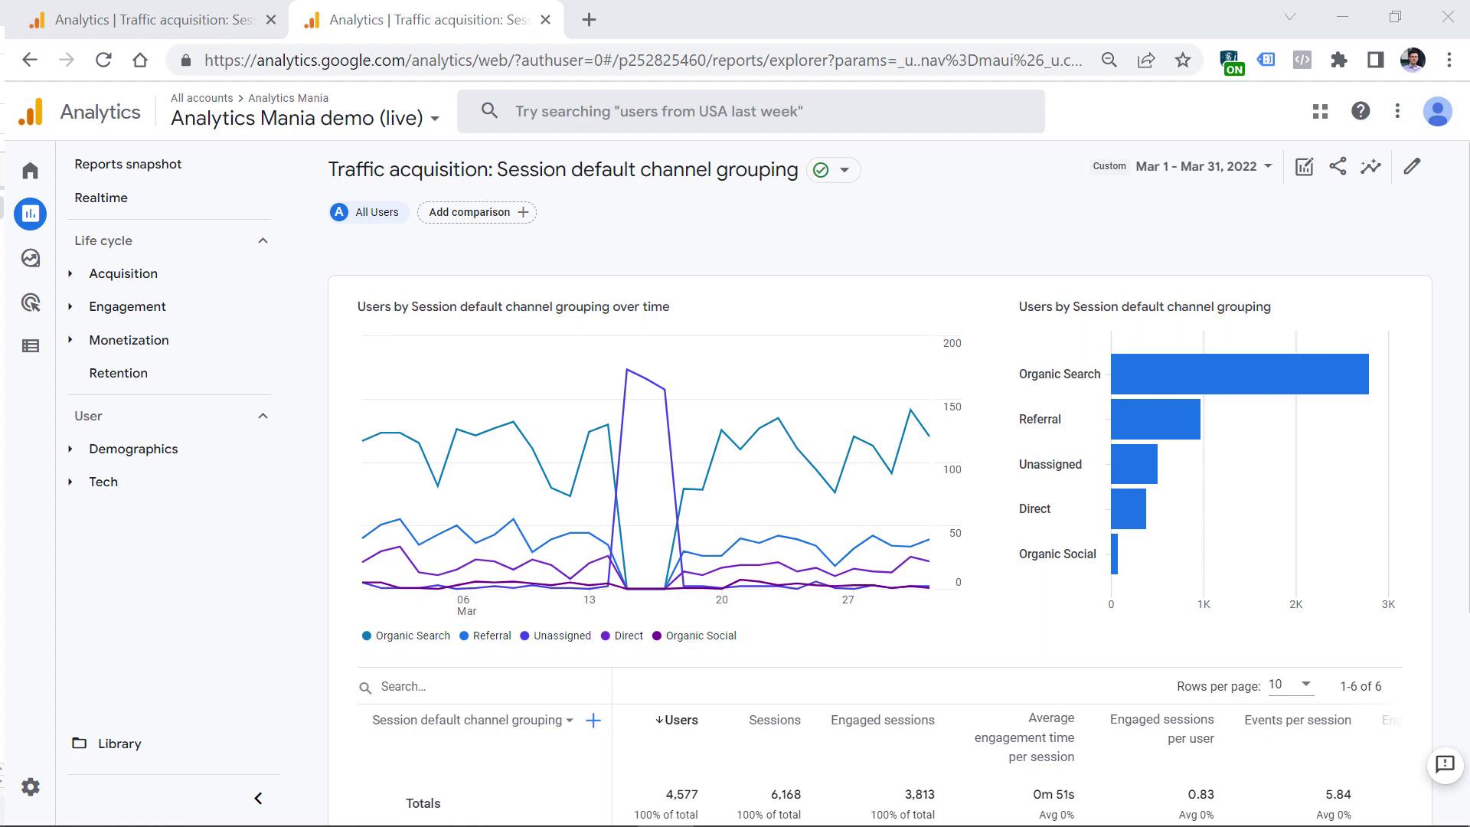
# Inspect the March 2022 bar and line charts: 4,577 users, 6,168 sessions, Organic Search on top
pyautogui.moveTo(1145, 438)
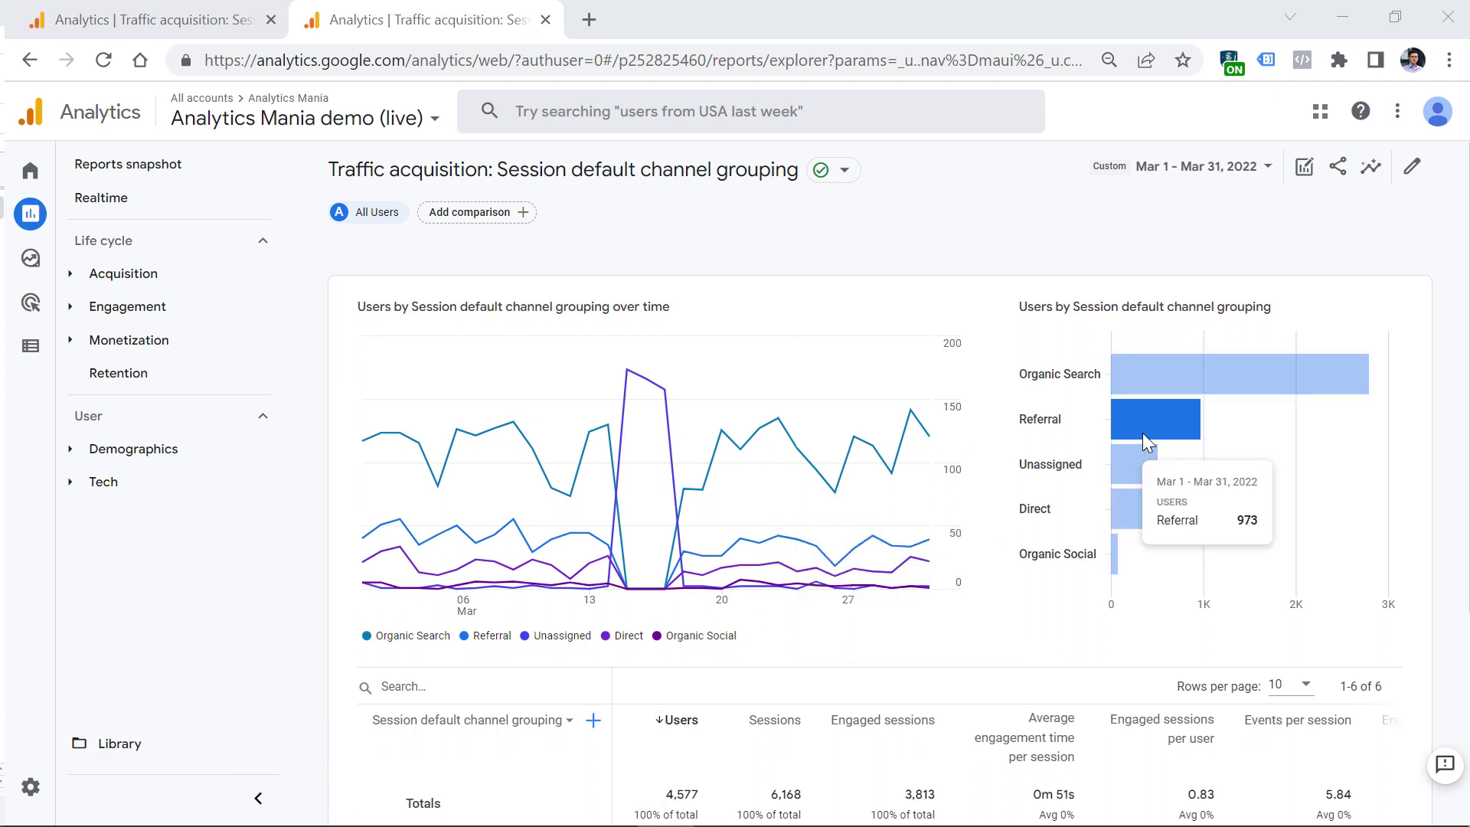
pyautogui.moveTo(1060, 482)
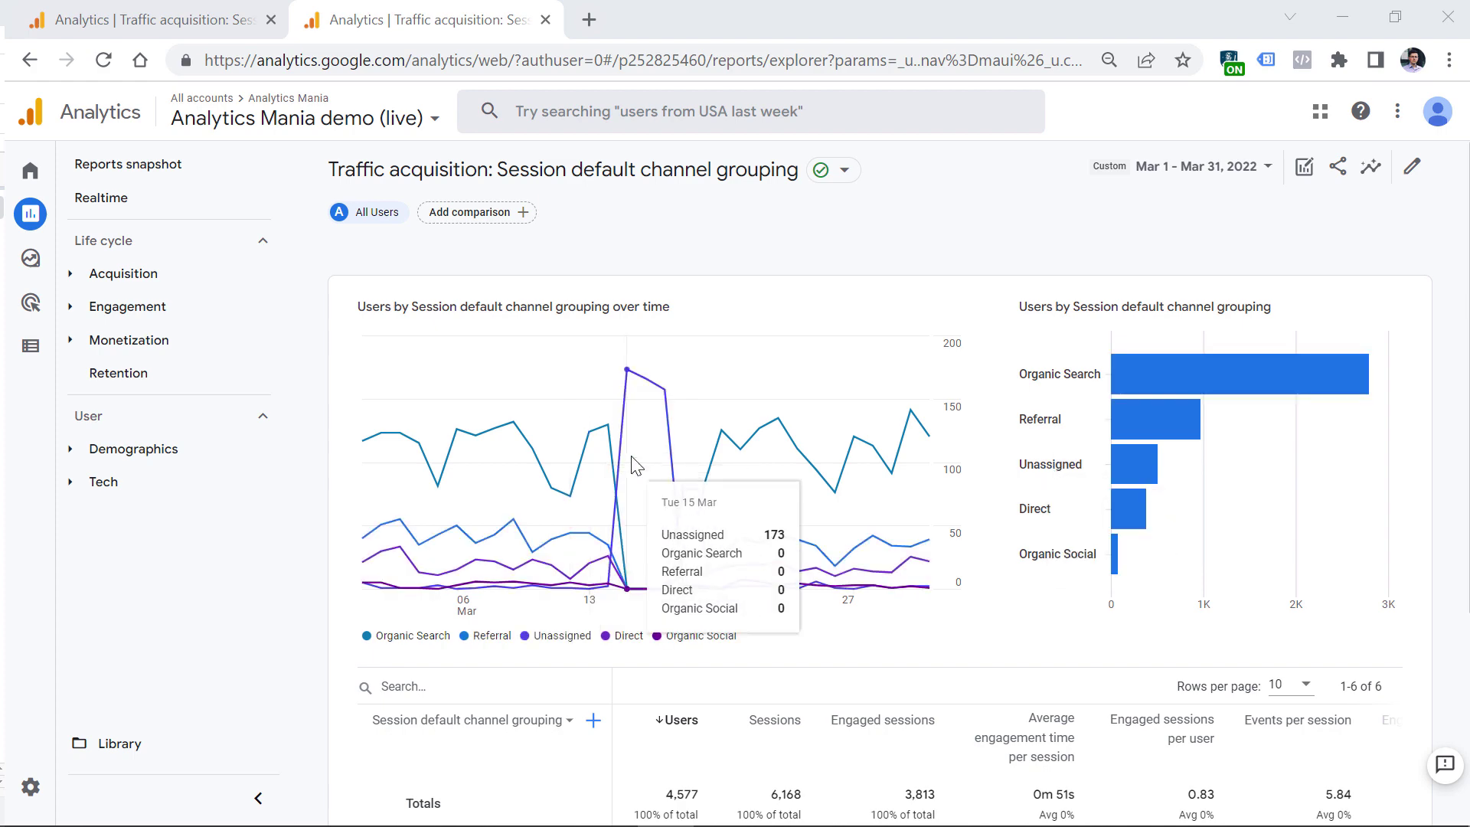
pyautogui.moveTo(620, 502)
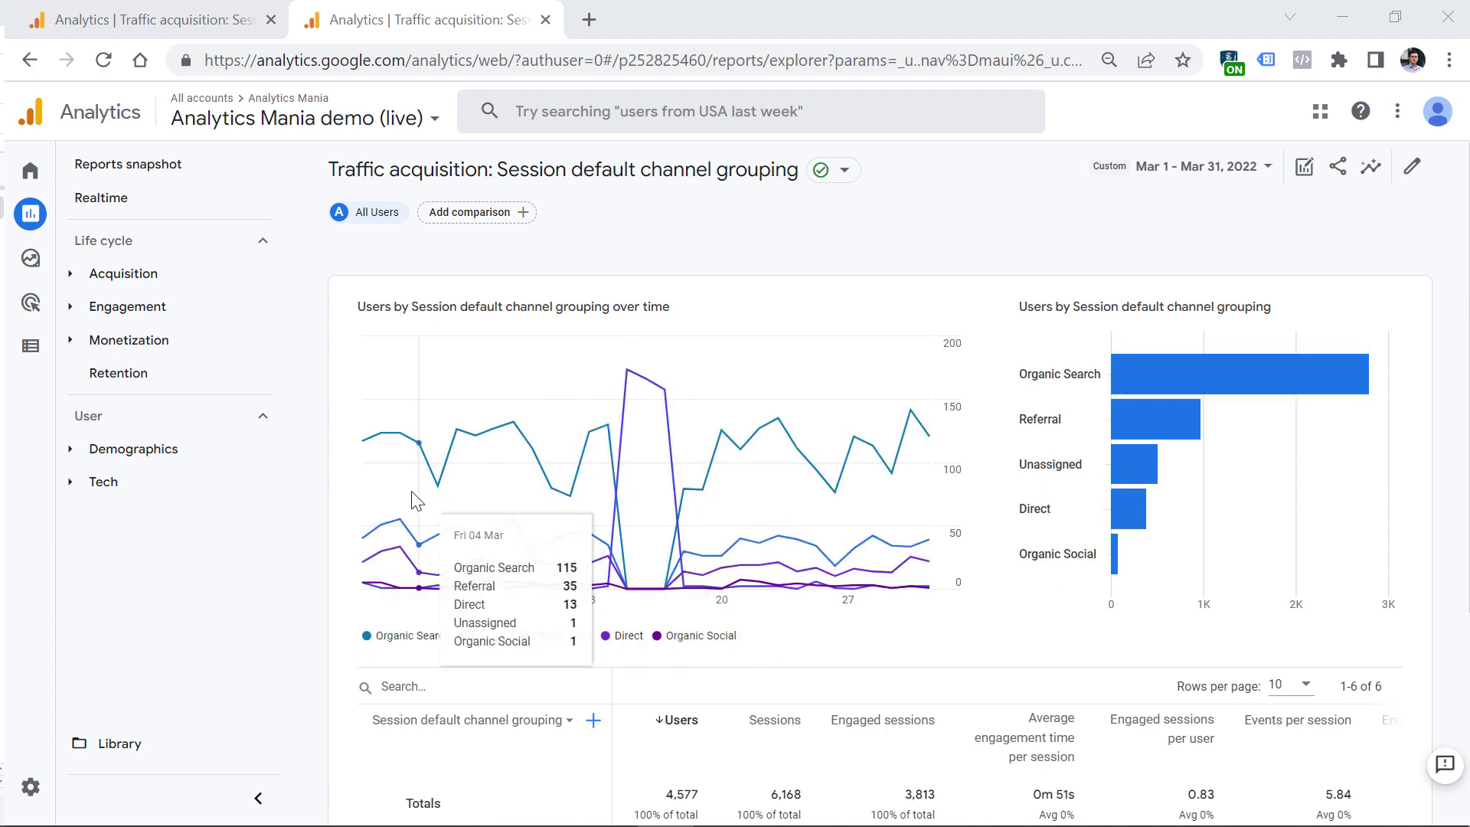
pyautogui.moveTo(478, 474)
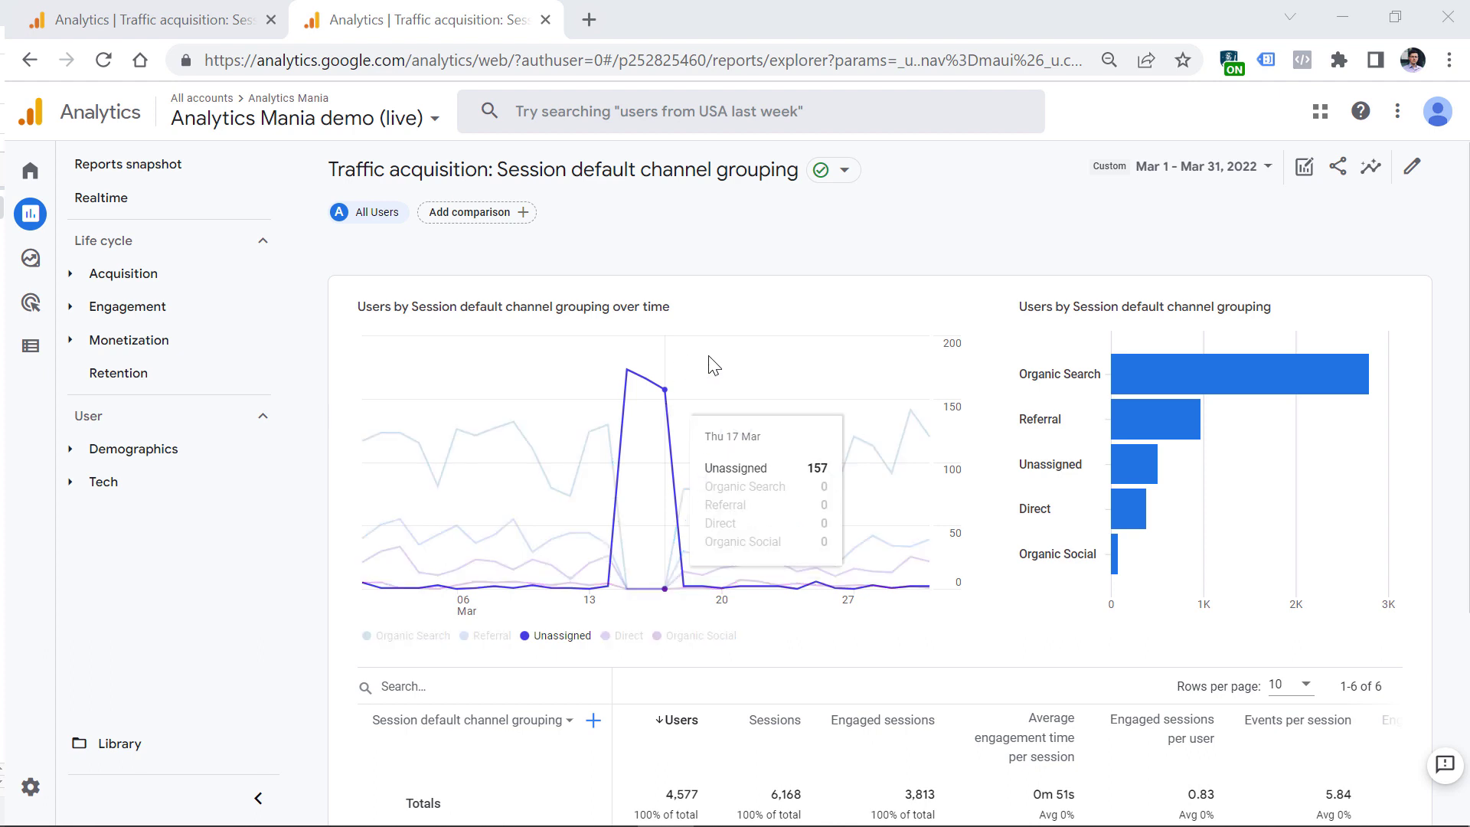
# In the Traffic acquisition report customization, hide the bar chart and keep the line chart visible
pyautogui.click(1413, 170)
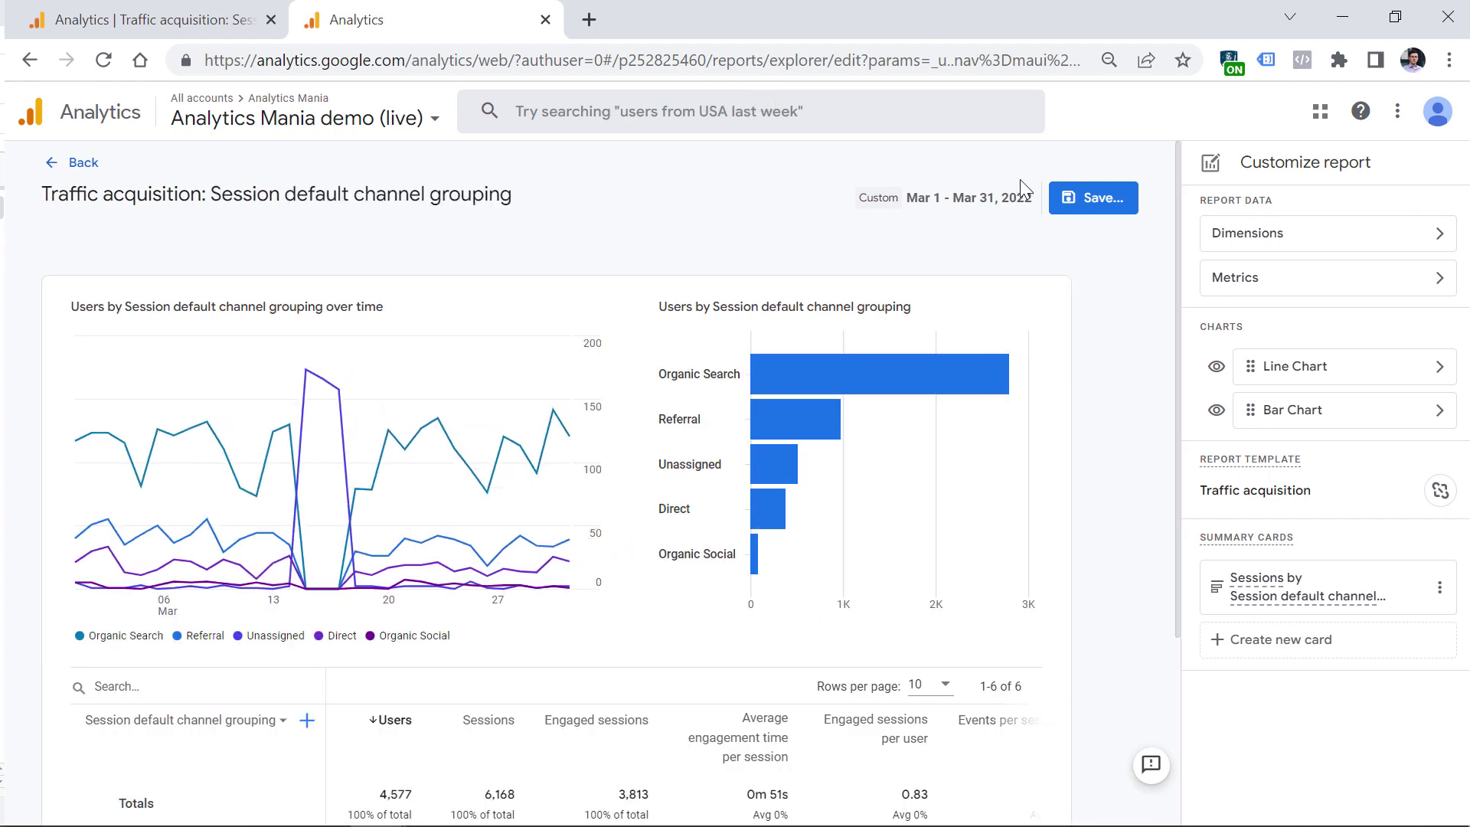
pyautogui.click(1217, 367)
pyautogui.click(1217, 409)
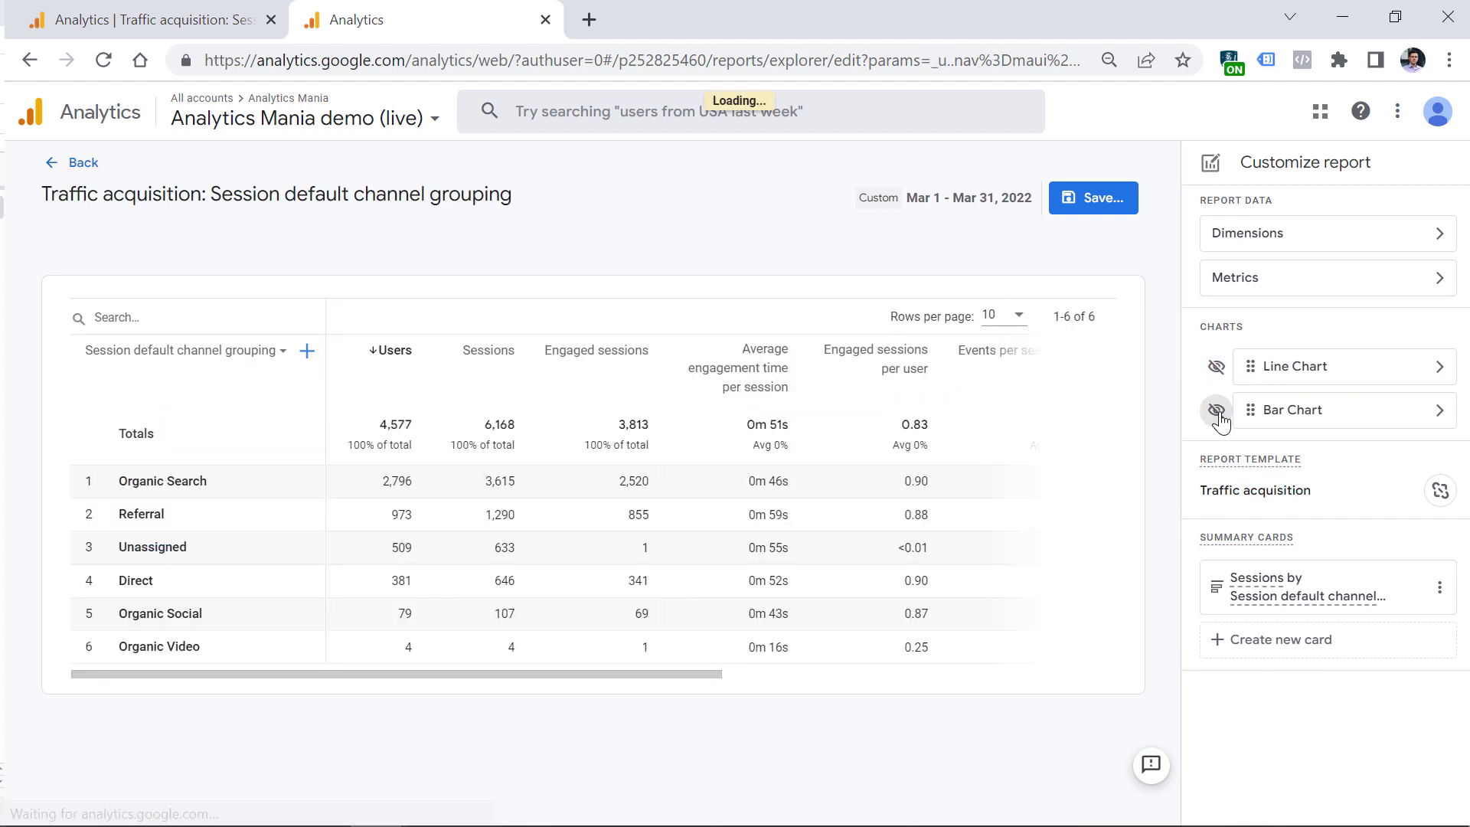
pyautogui.click(1217, 367)
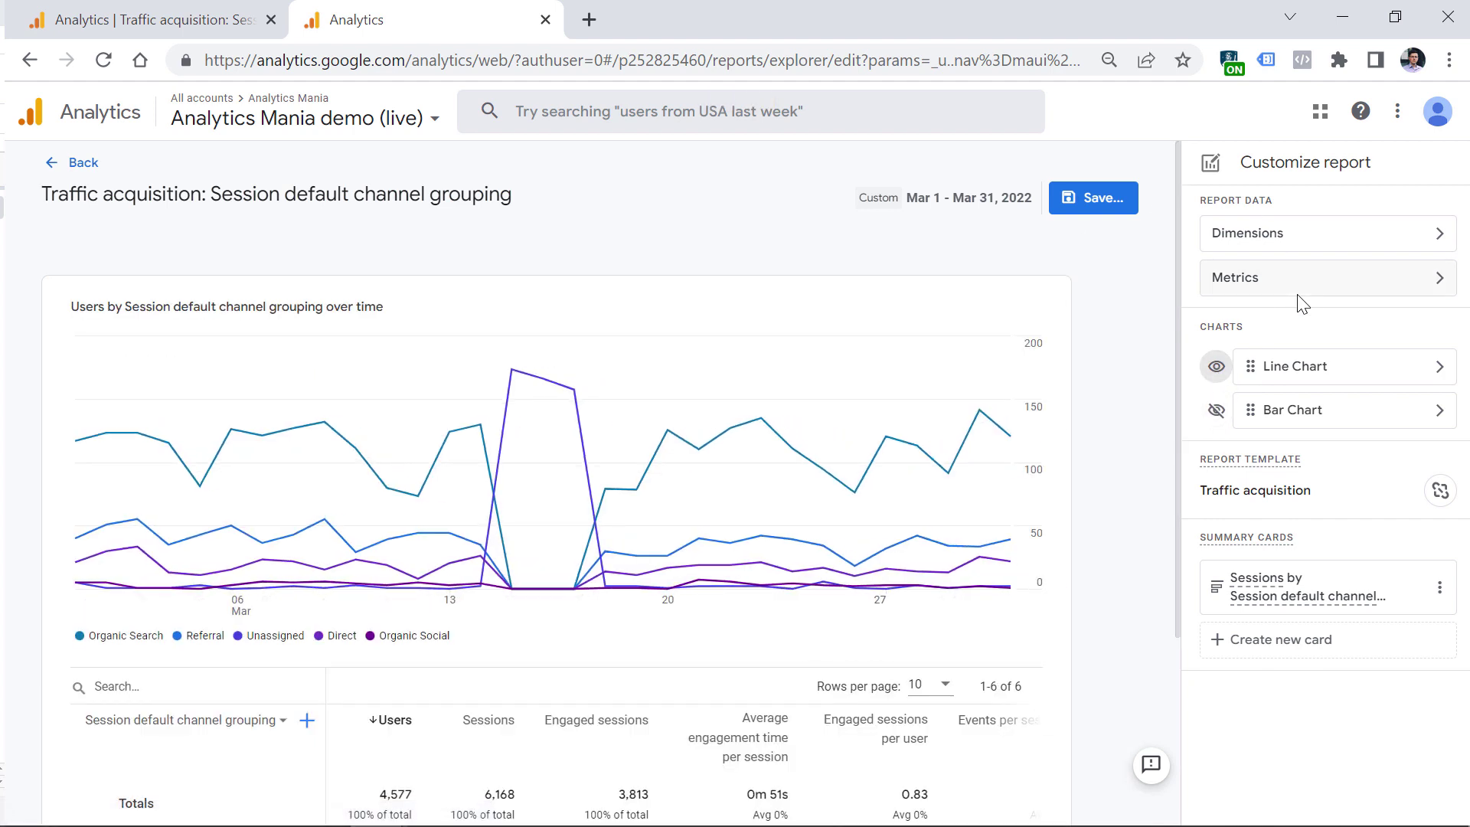
pyautogui.click(1441, 367)
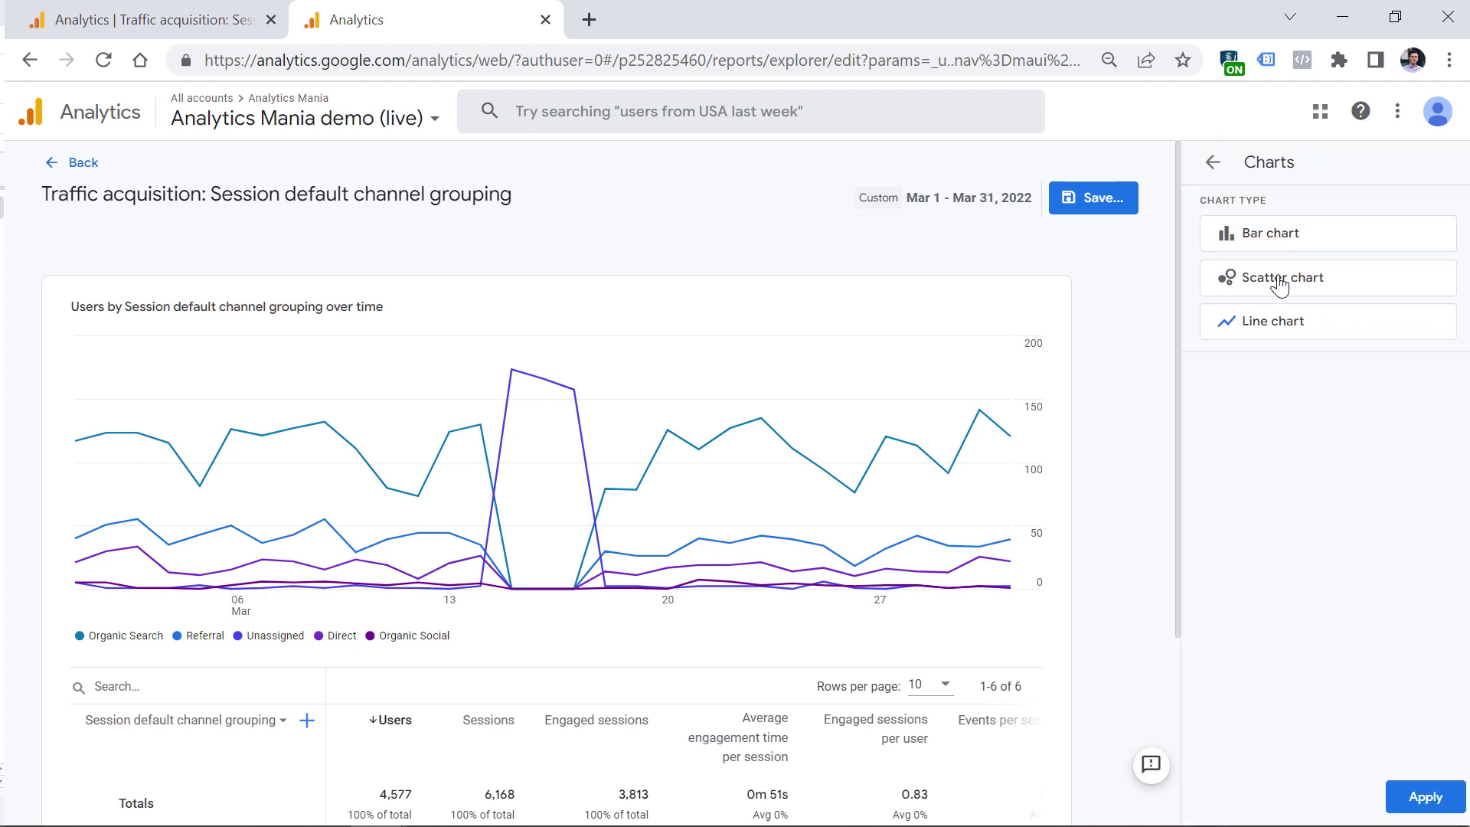
pyautogui.click(1213, 165)
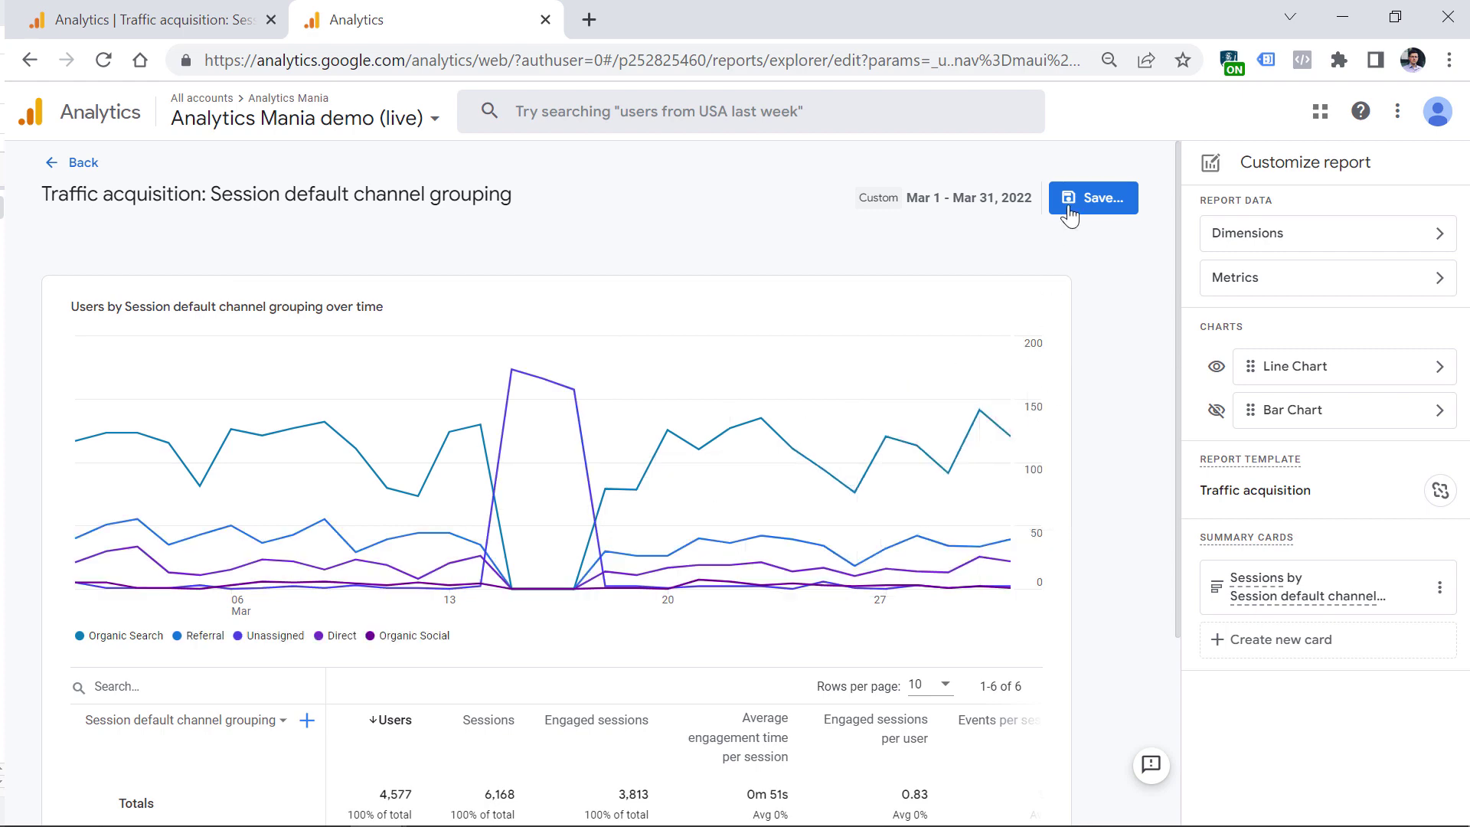
# Save the changes to the current report and return to the report view
pyautogui.click(1111, 201)
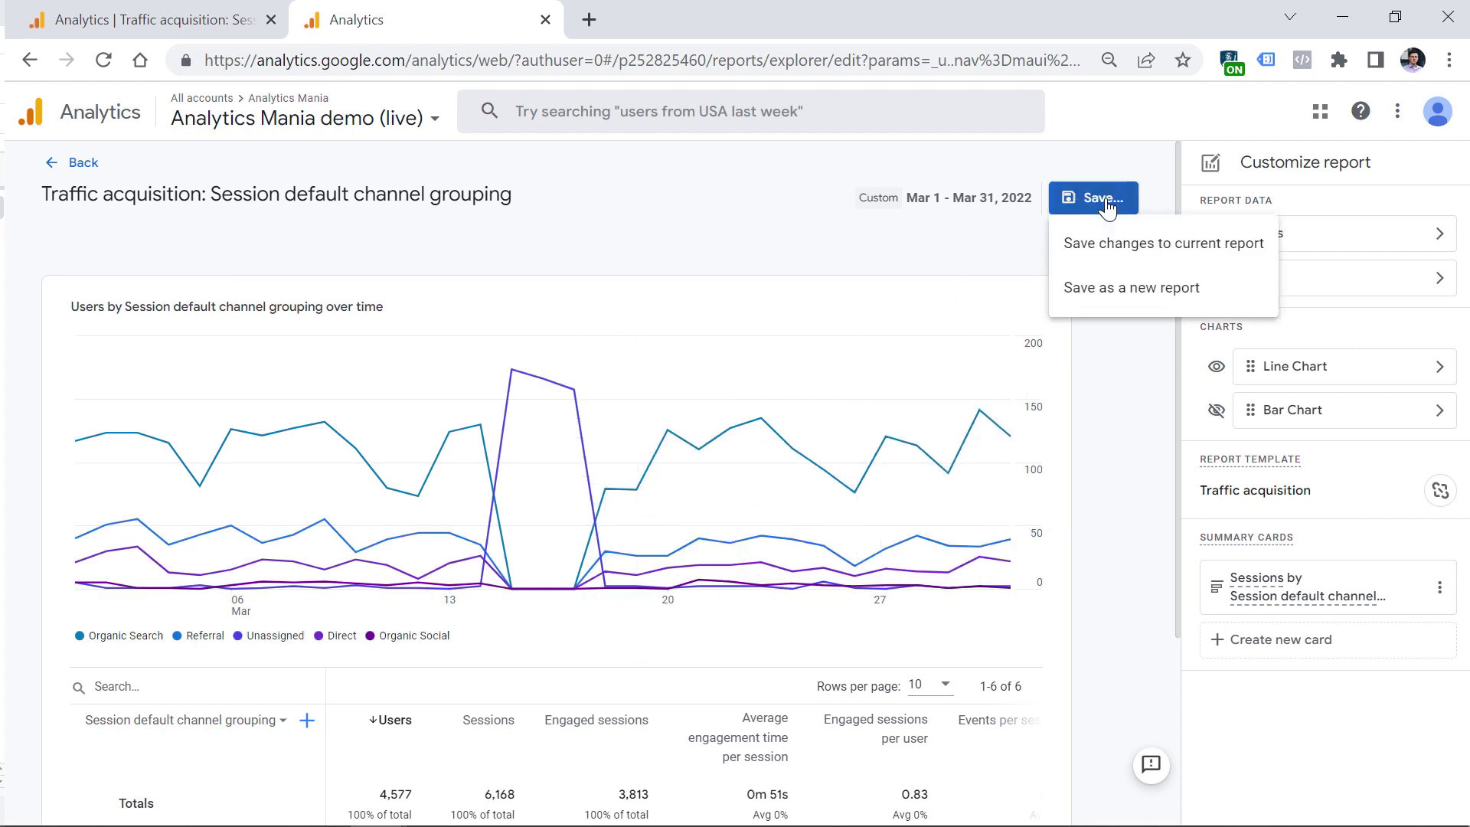
pyautogui.click(1164, 244)
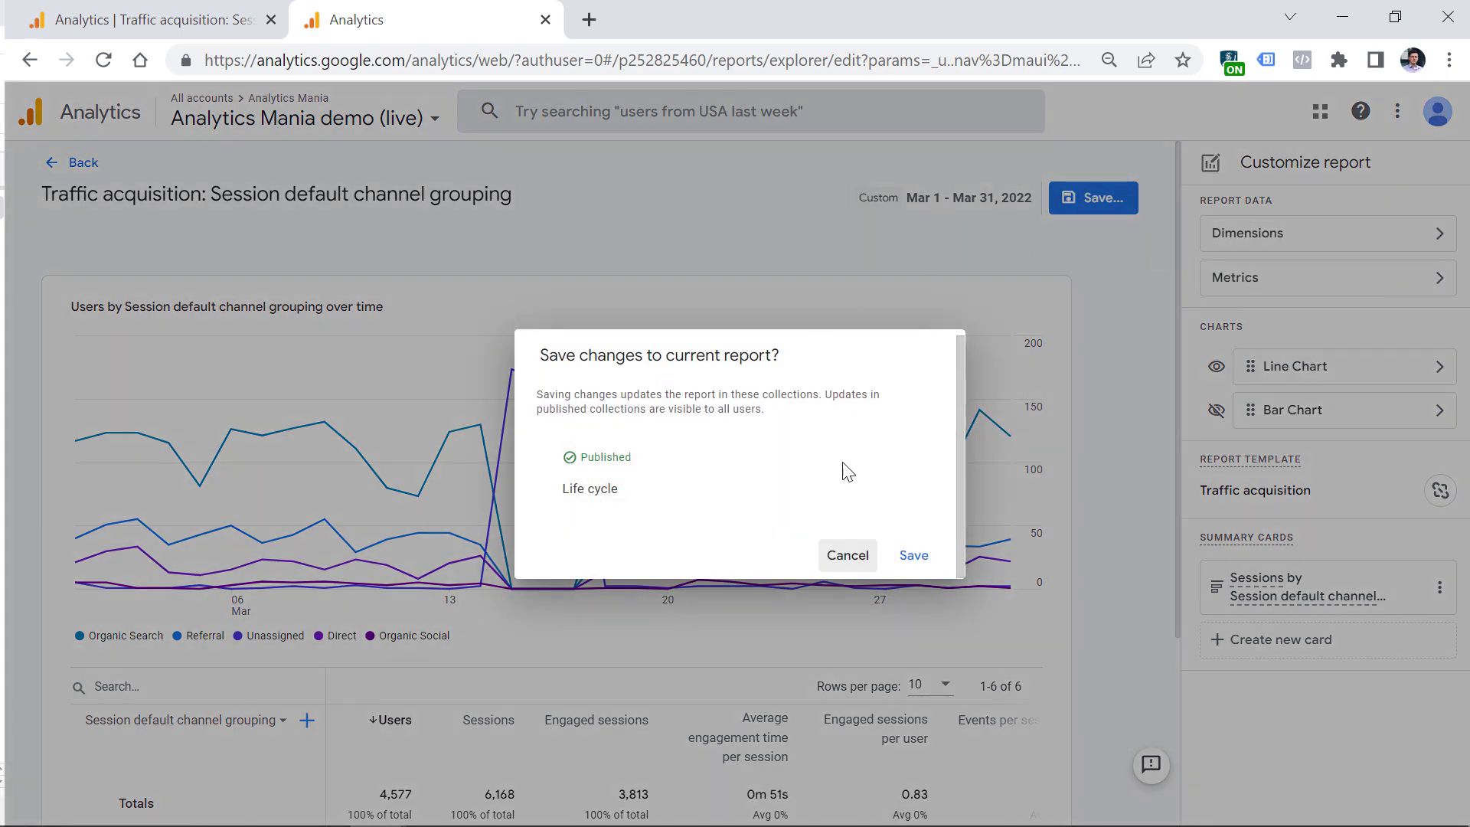
pyautogui.click(913, 557)
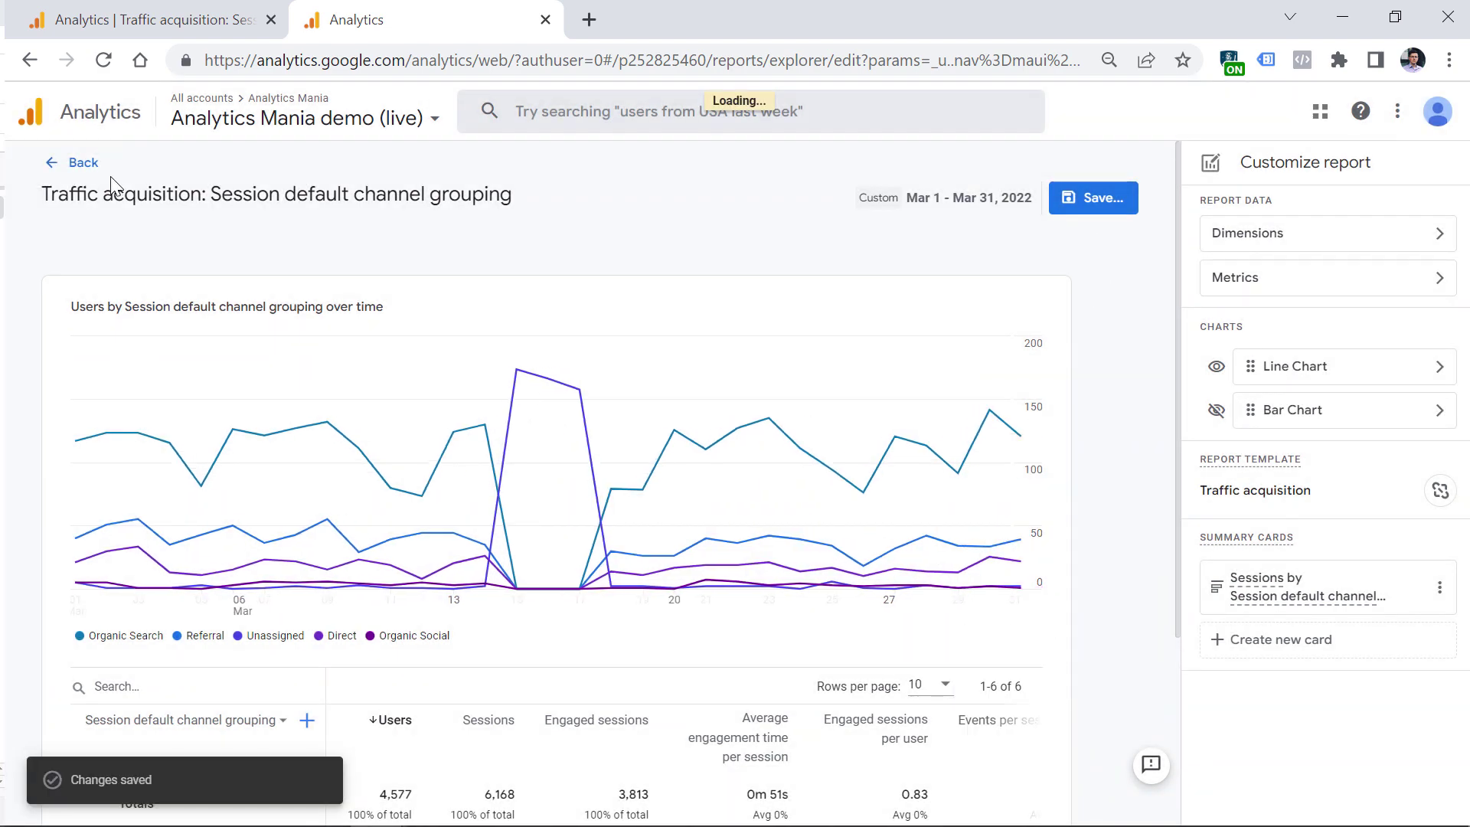
pyautogui.click(56, 170)
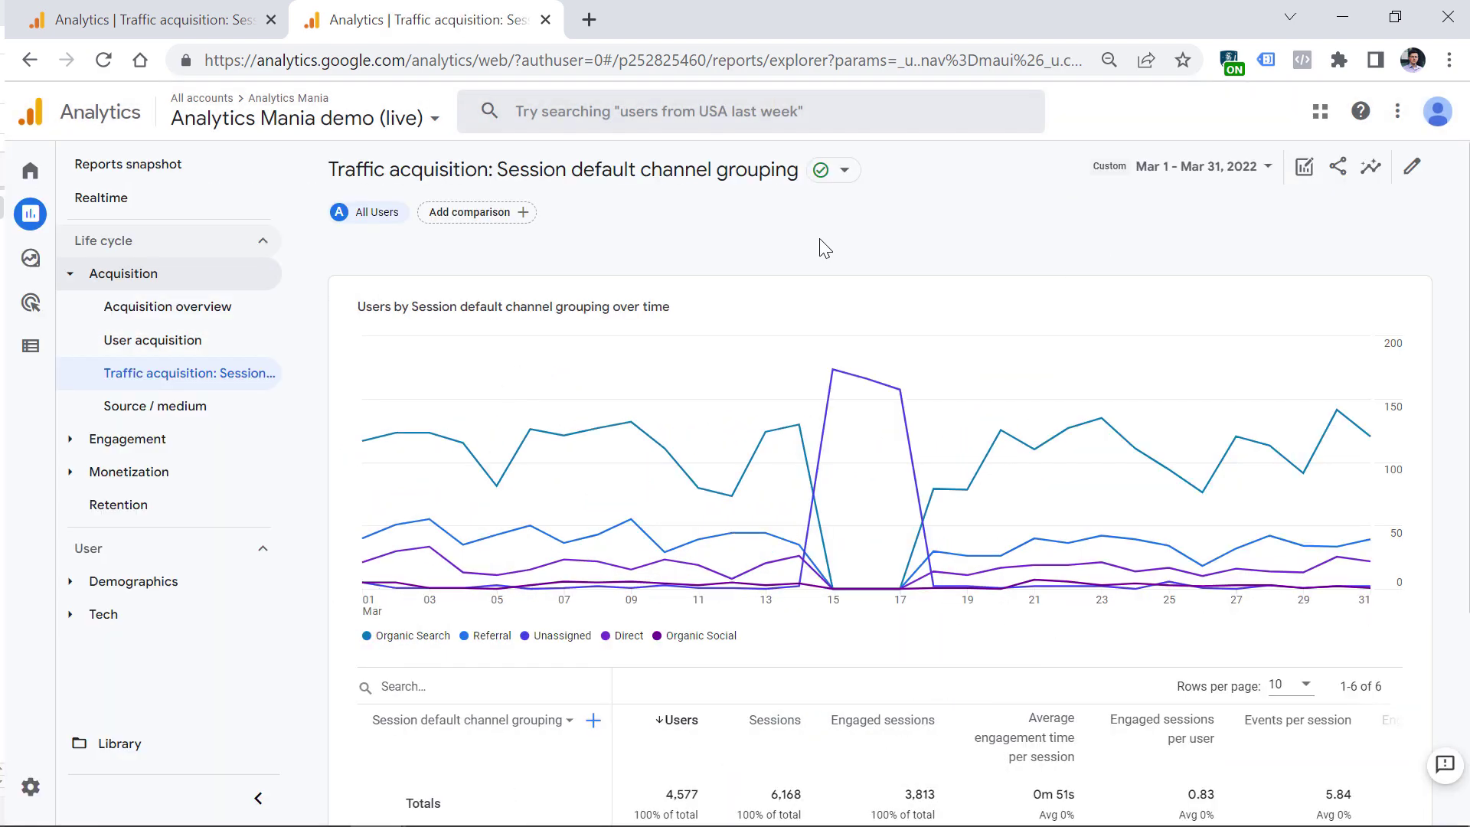